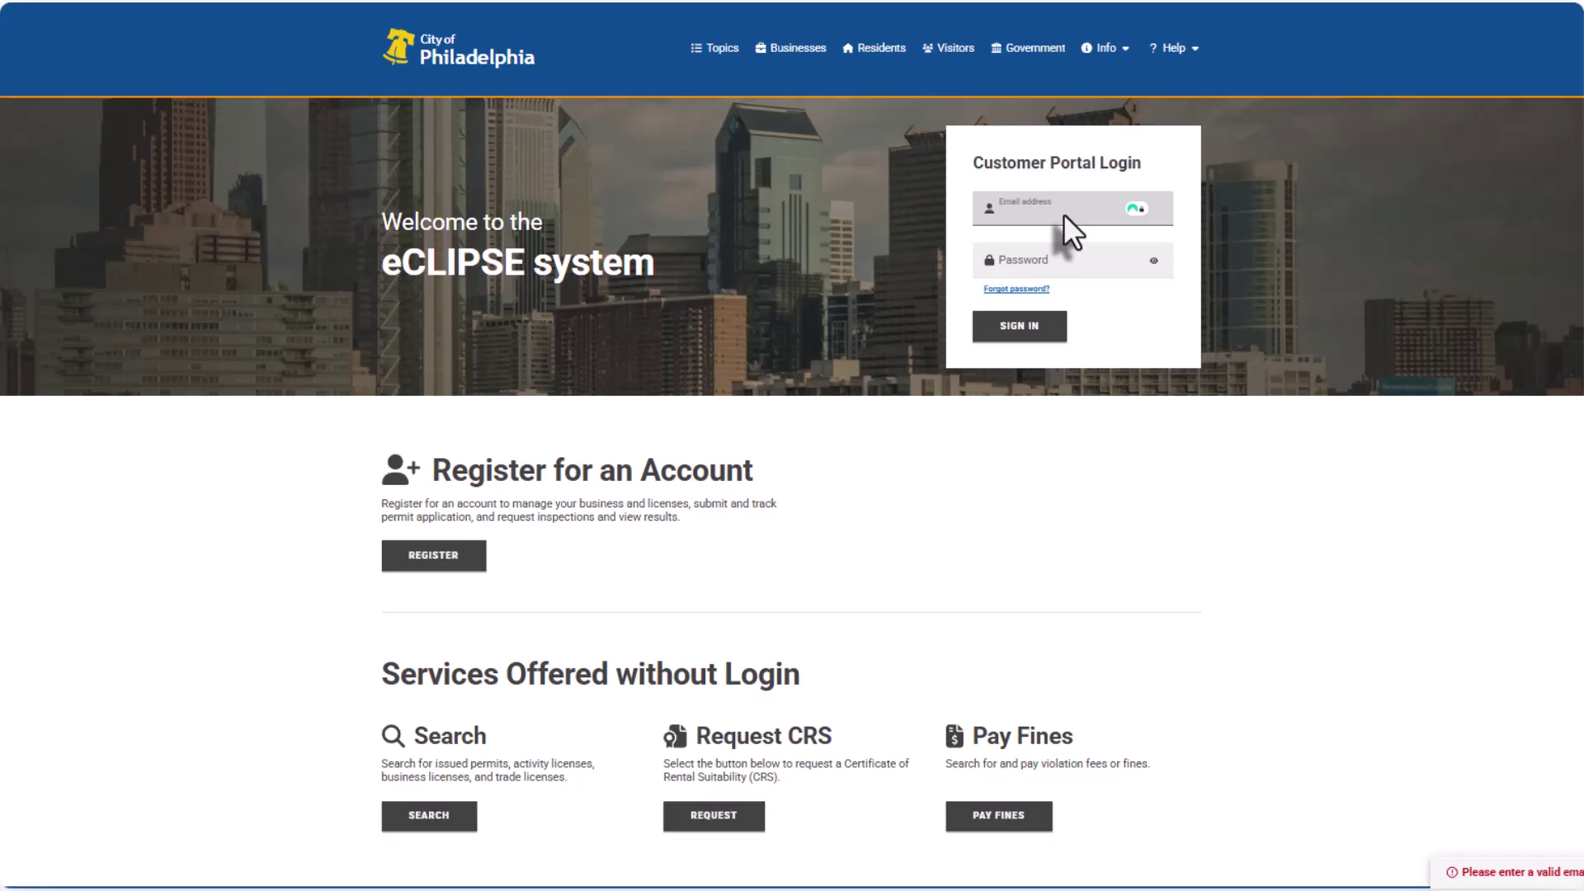
# Sign in to the customer portal with the account email address and password.
pyautogui.hotkey('ctrl', 'v')
pyautogui.click(1055, 246)
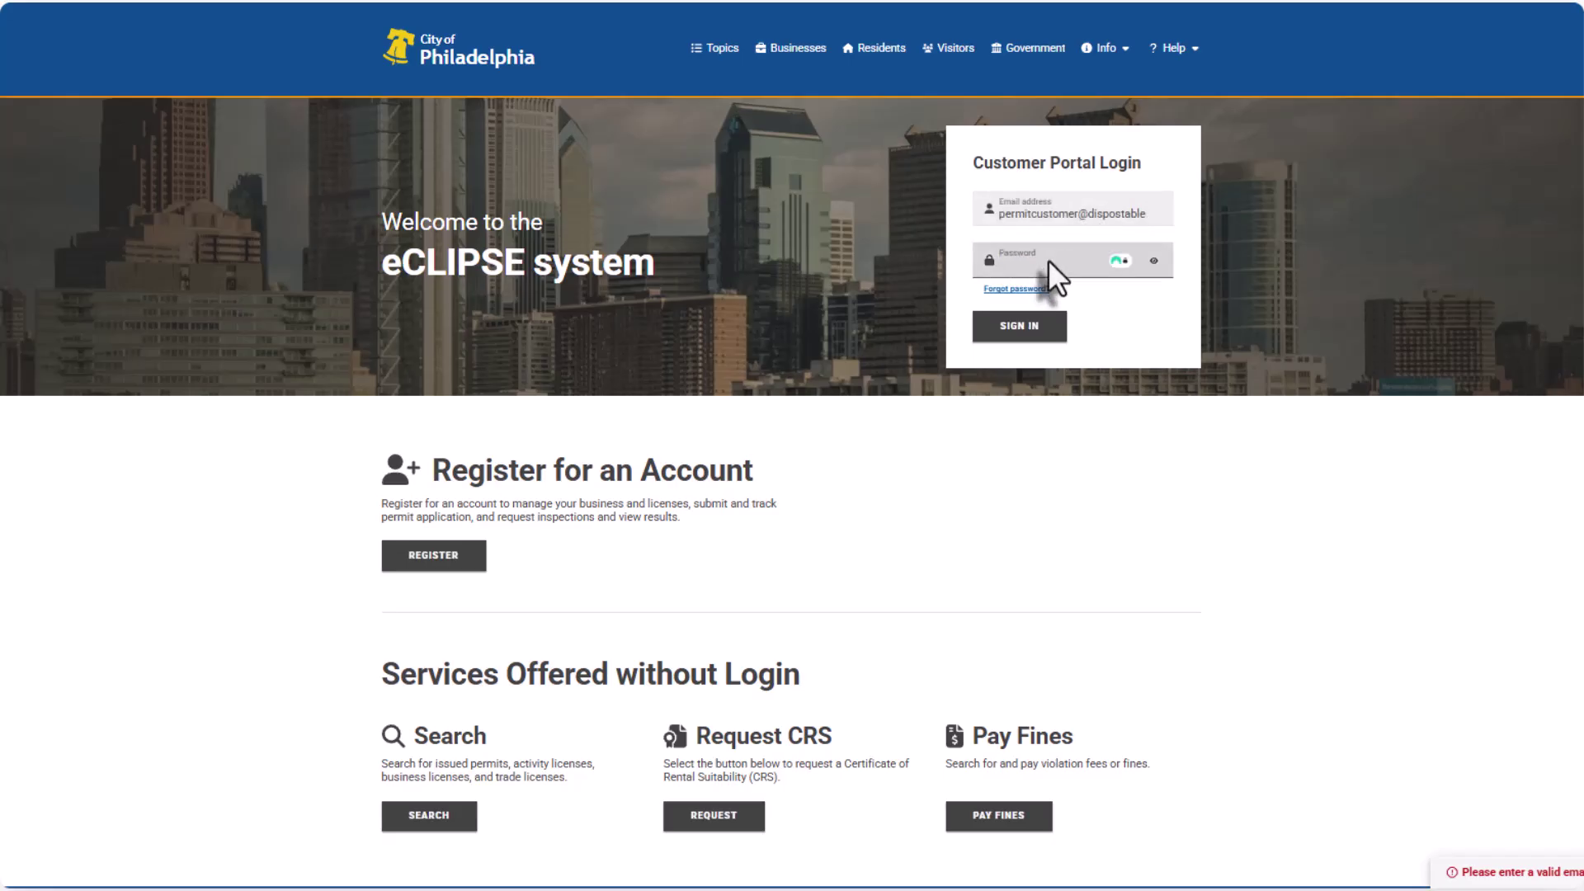
pyautogui.write('•')
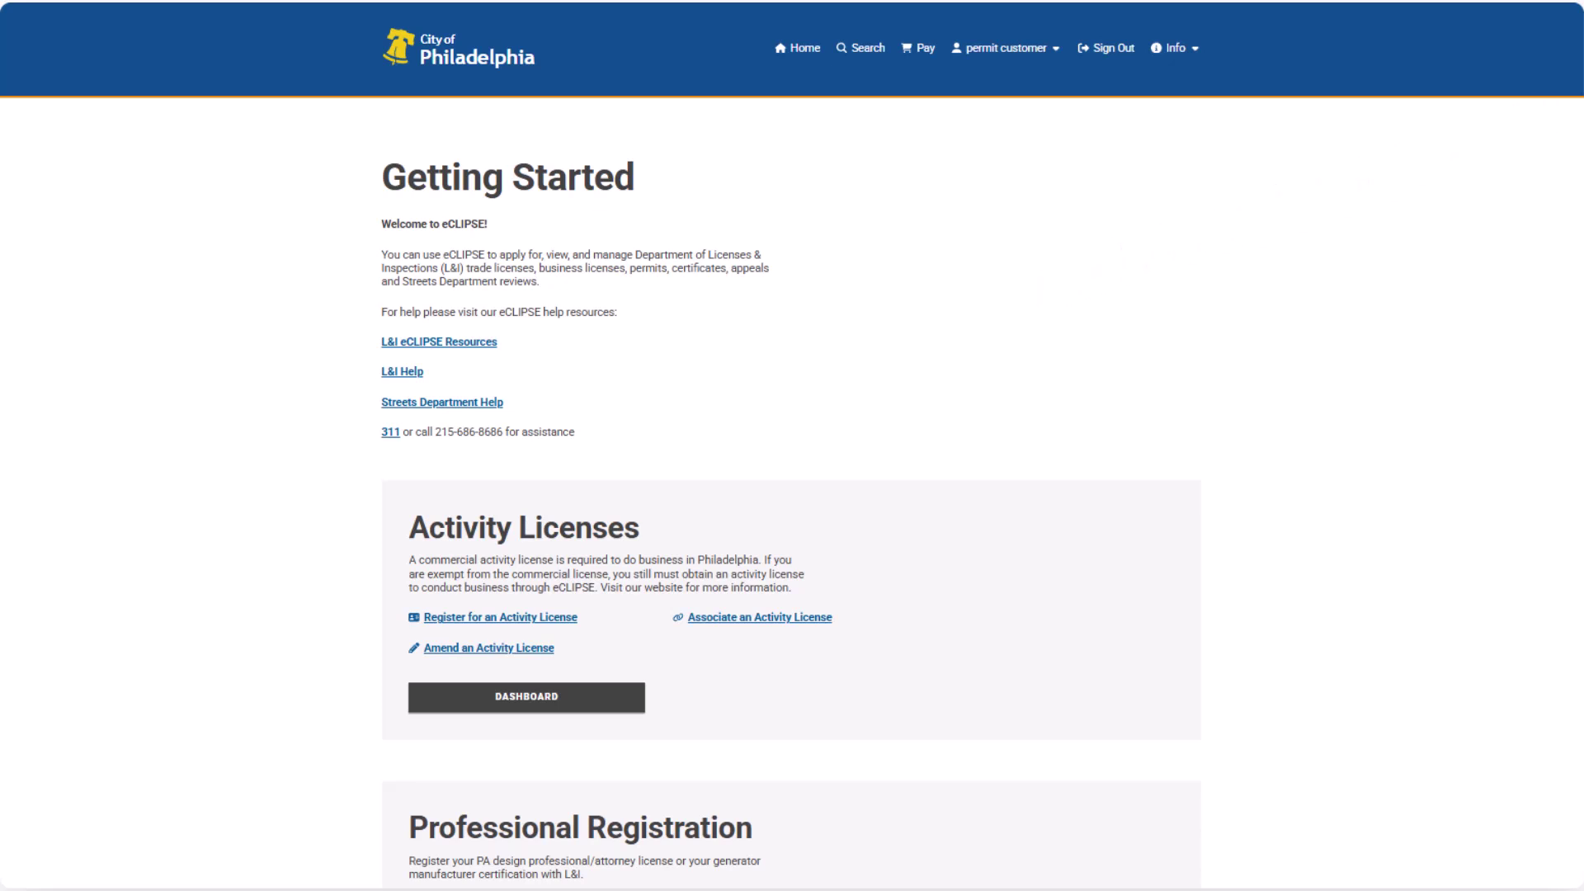
# Open the permit or certificate application list from the Permits & Certificates section.
pyautogui.scroll(-4, 792, 445)
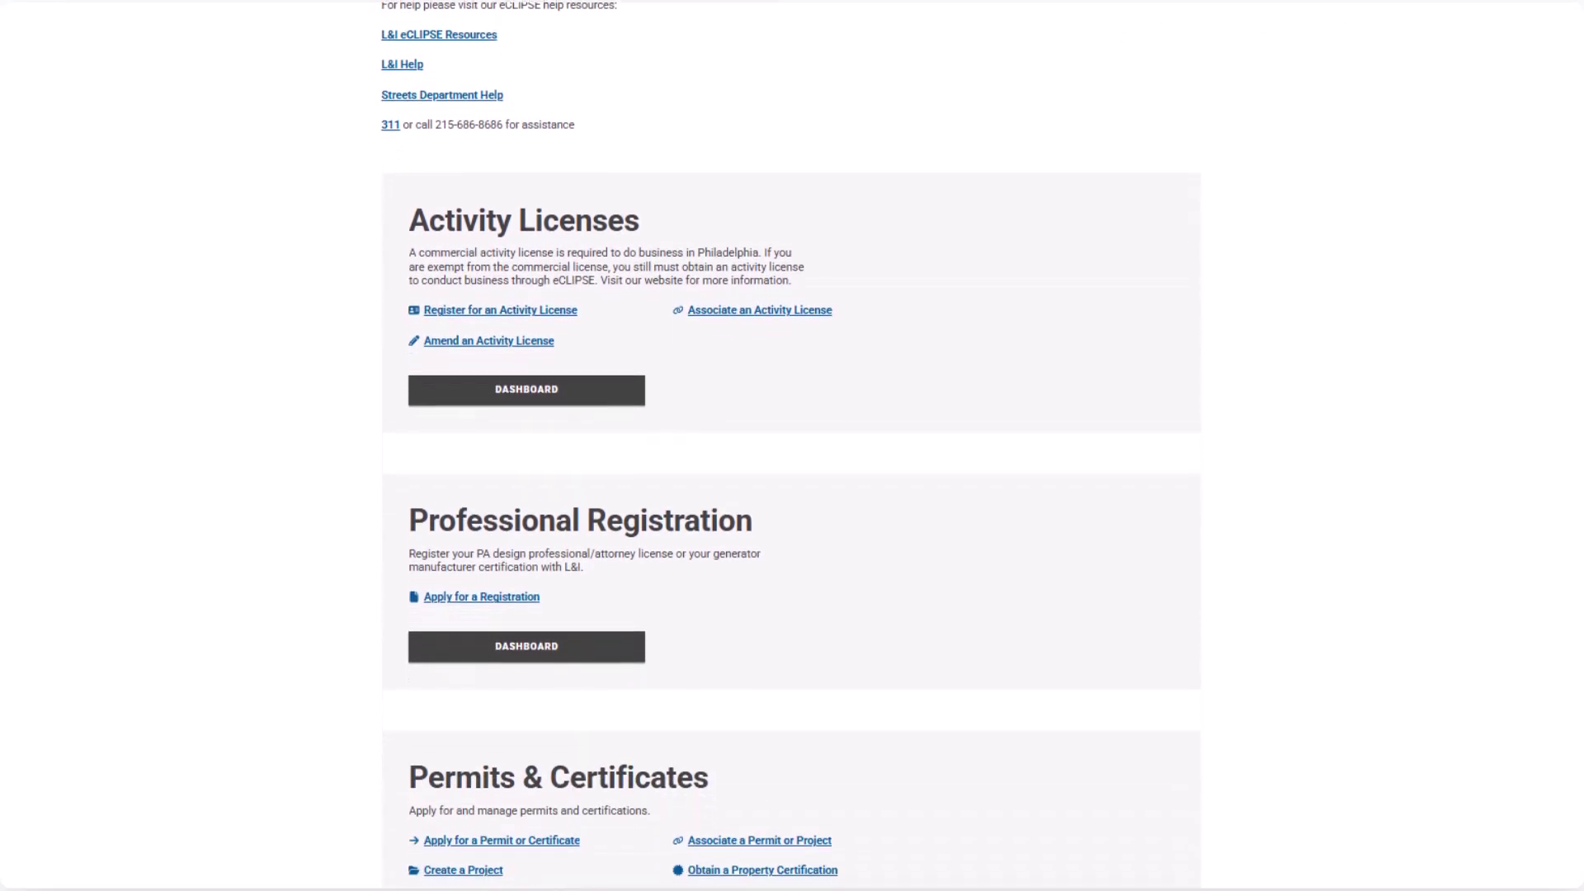
pyautogui.scroll(-5, 792, 445)
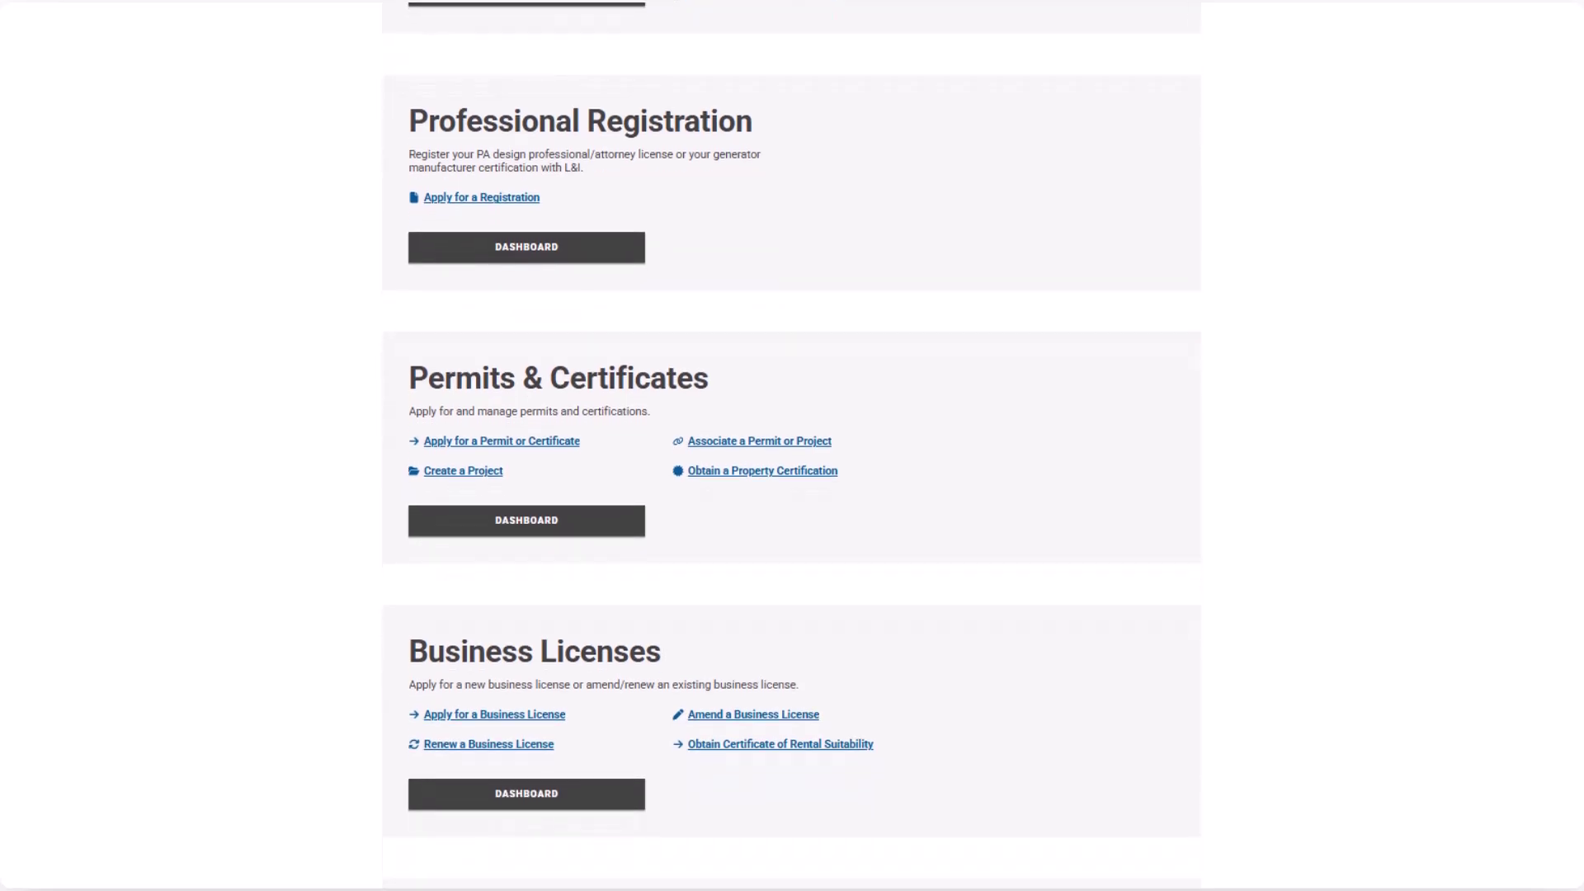
pyautogui.scroll(-4, 792, 445)
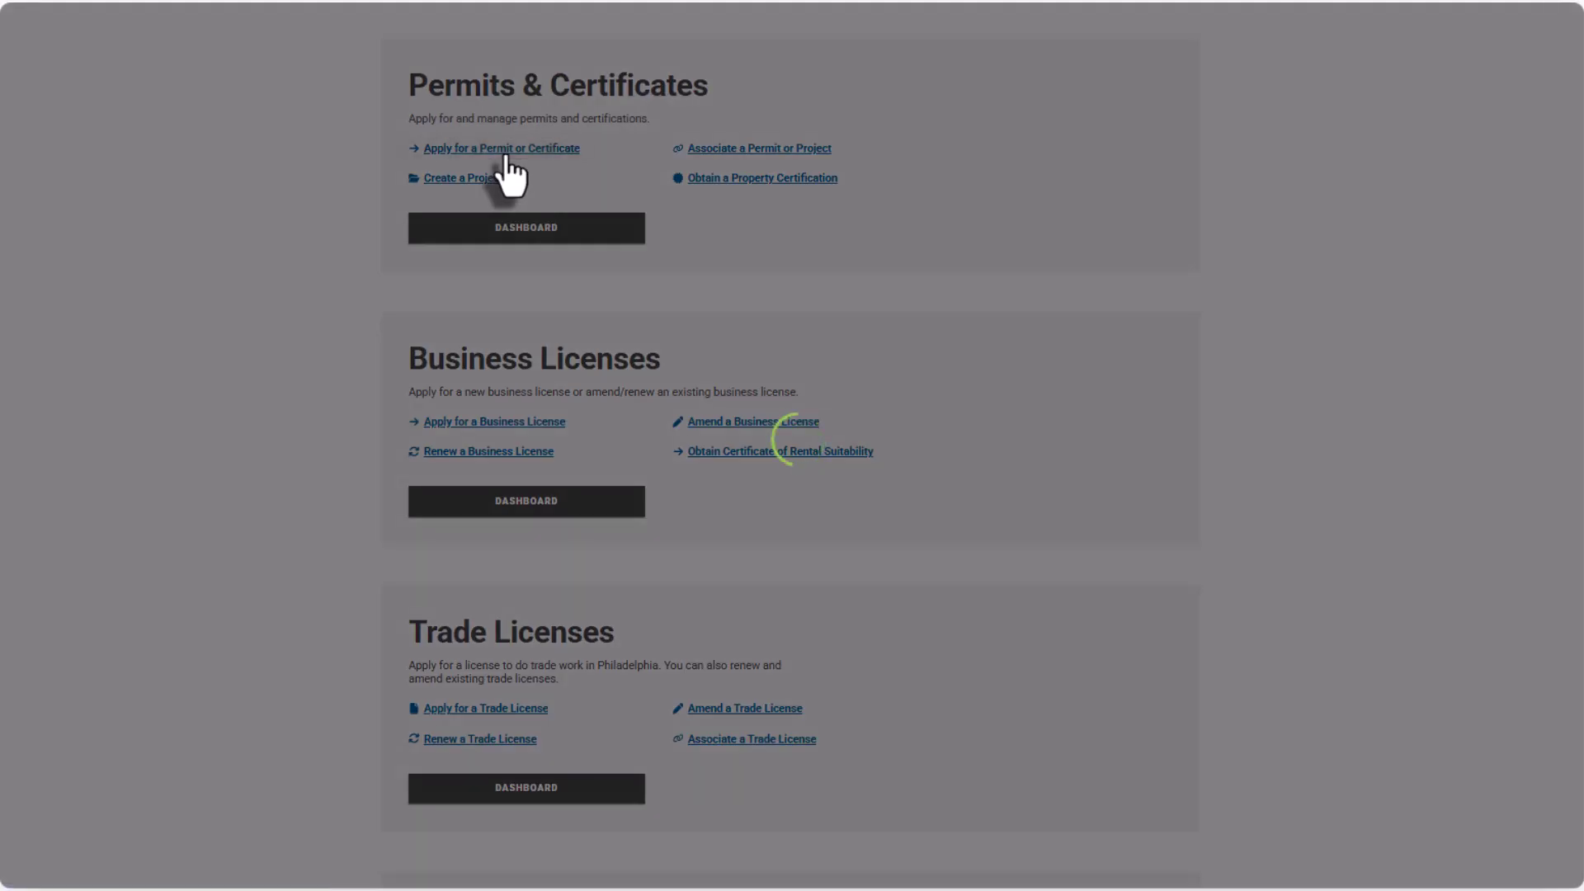
pyautogui.click(505, 150)
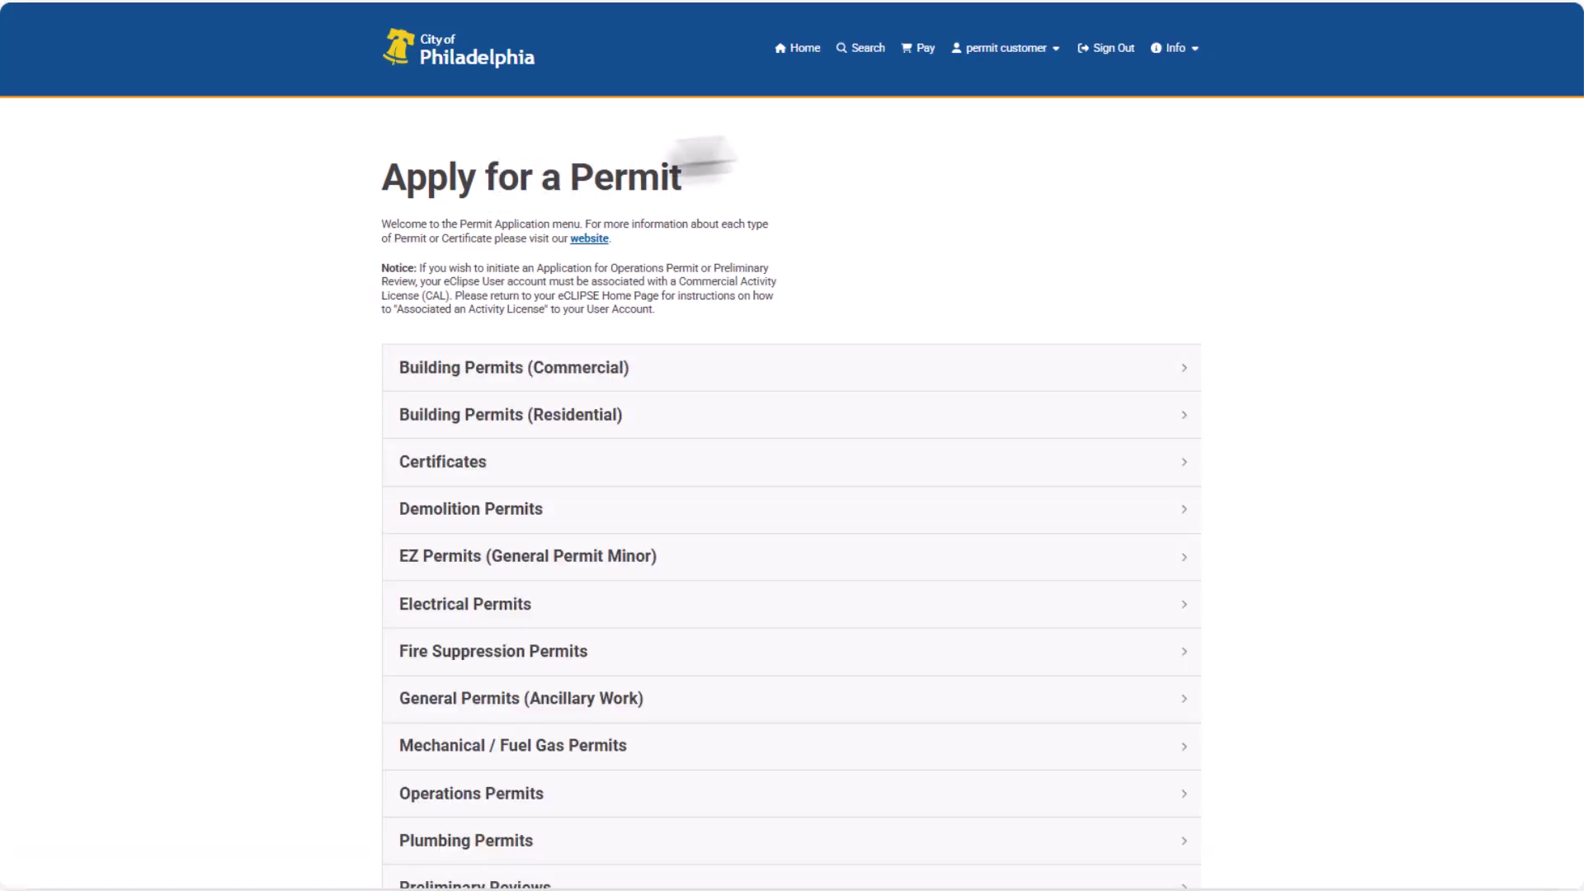
# Start an Excavation application from the Site / Utility Permits category.
pyautogui.scroll(-2, 792, 445)
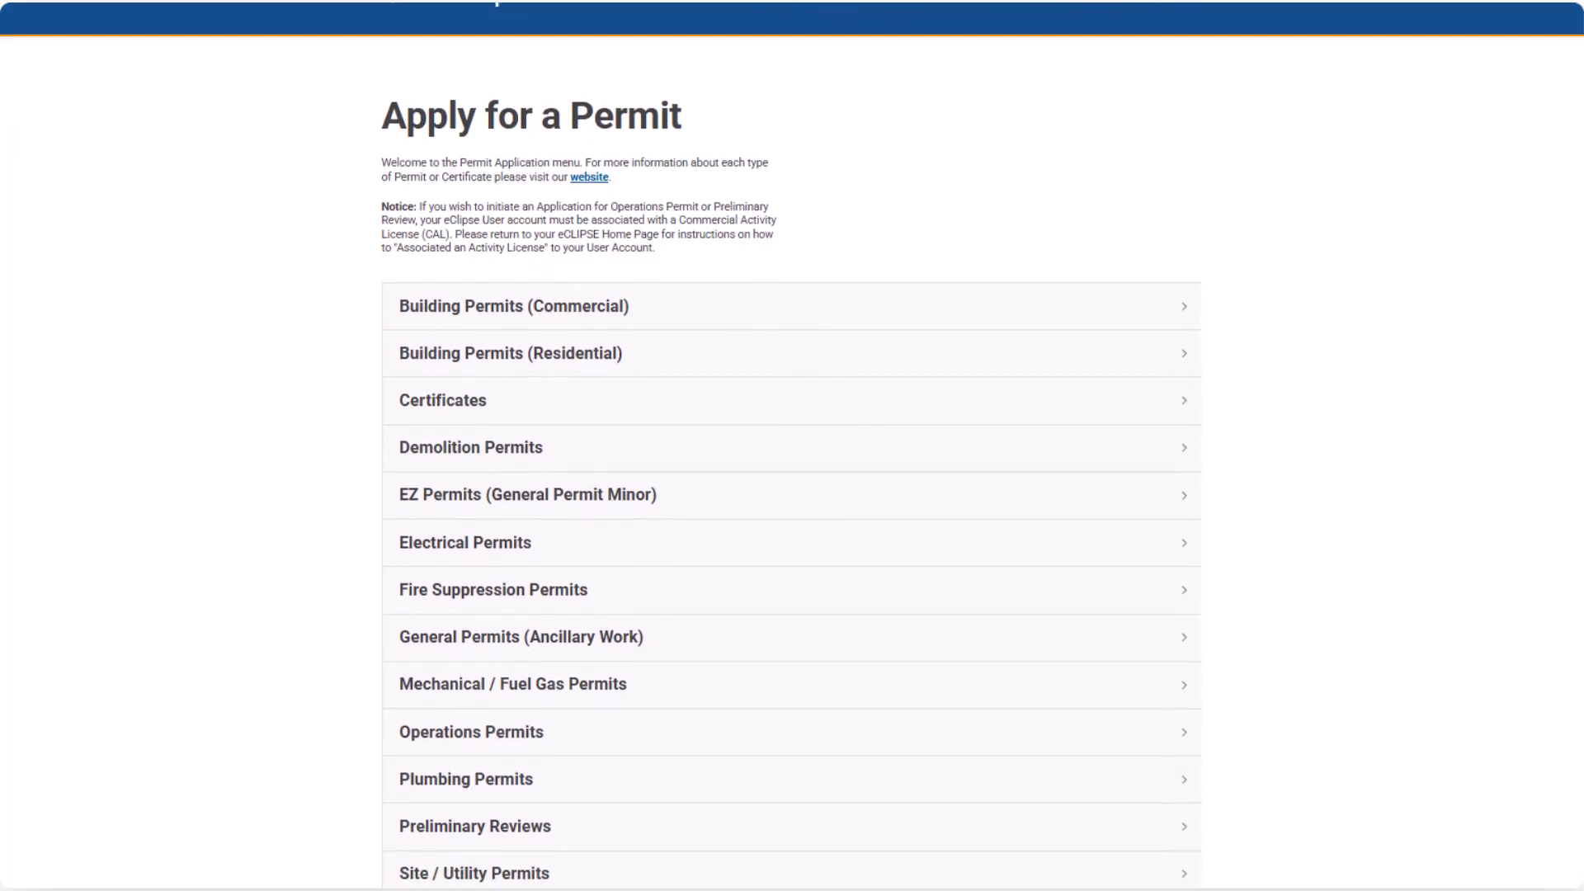
pyautogui.scroll(-2, 792, 446)
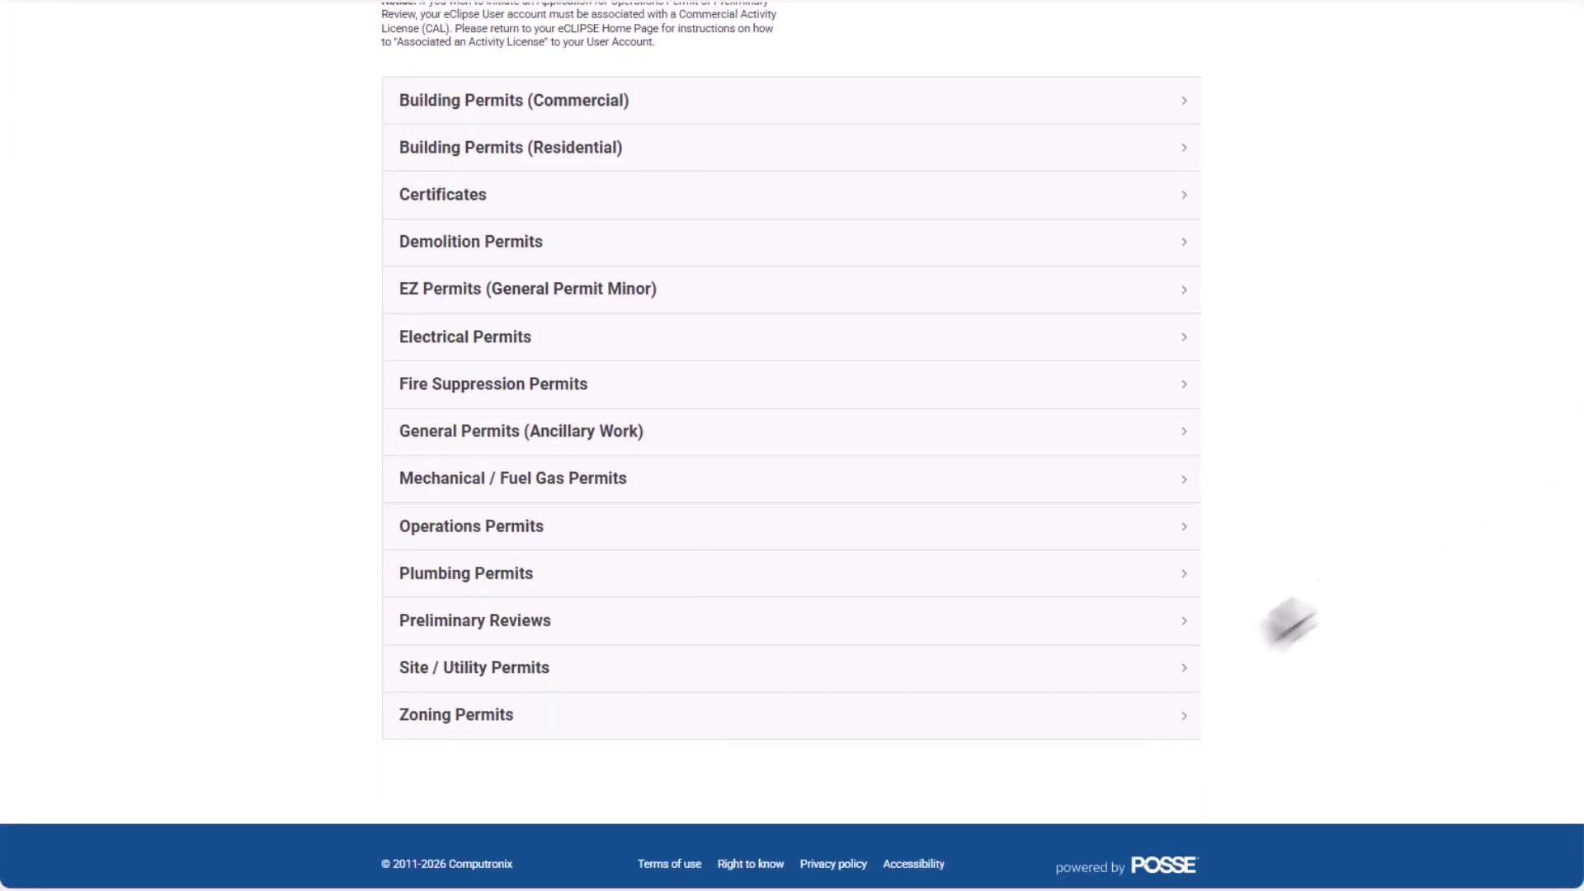
pyautogui.click(1181, 671)
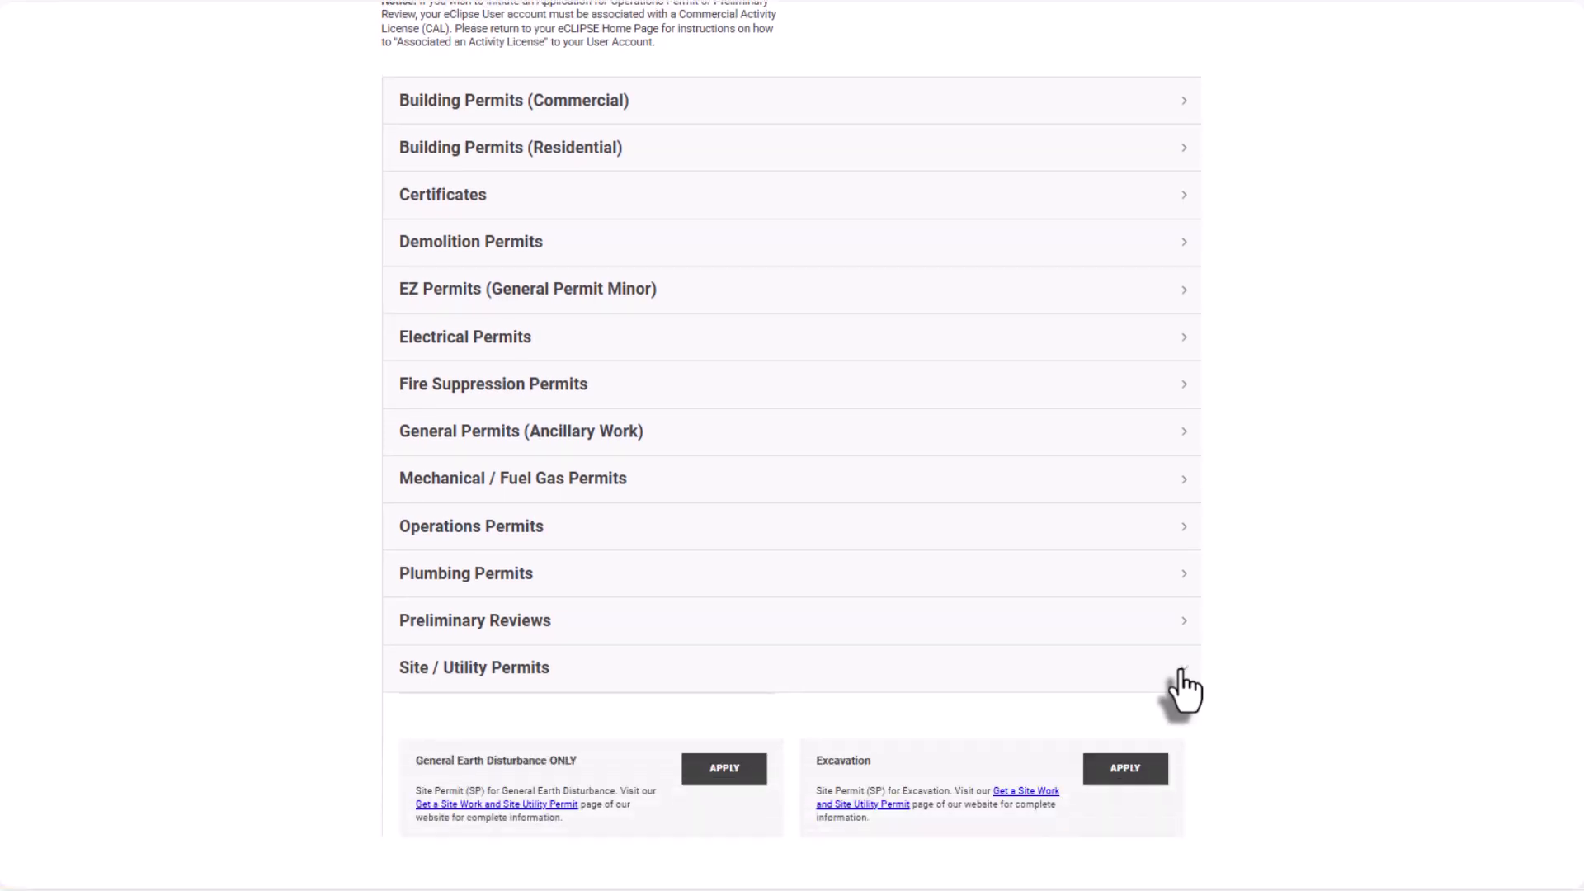
pyautogui.scroll(-4, 1182, 691)
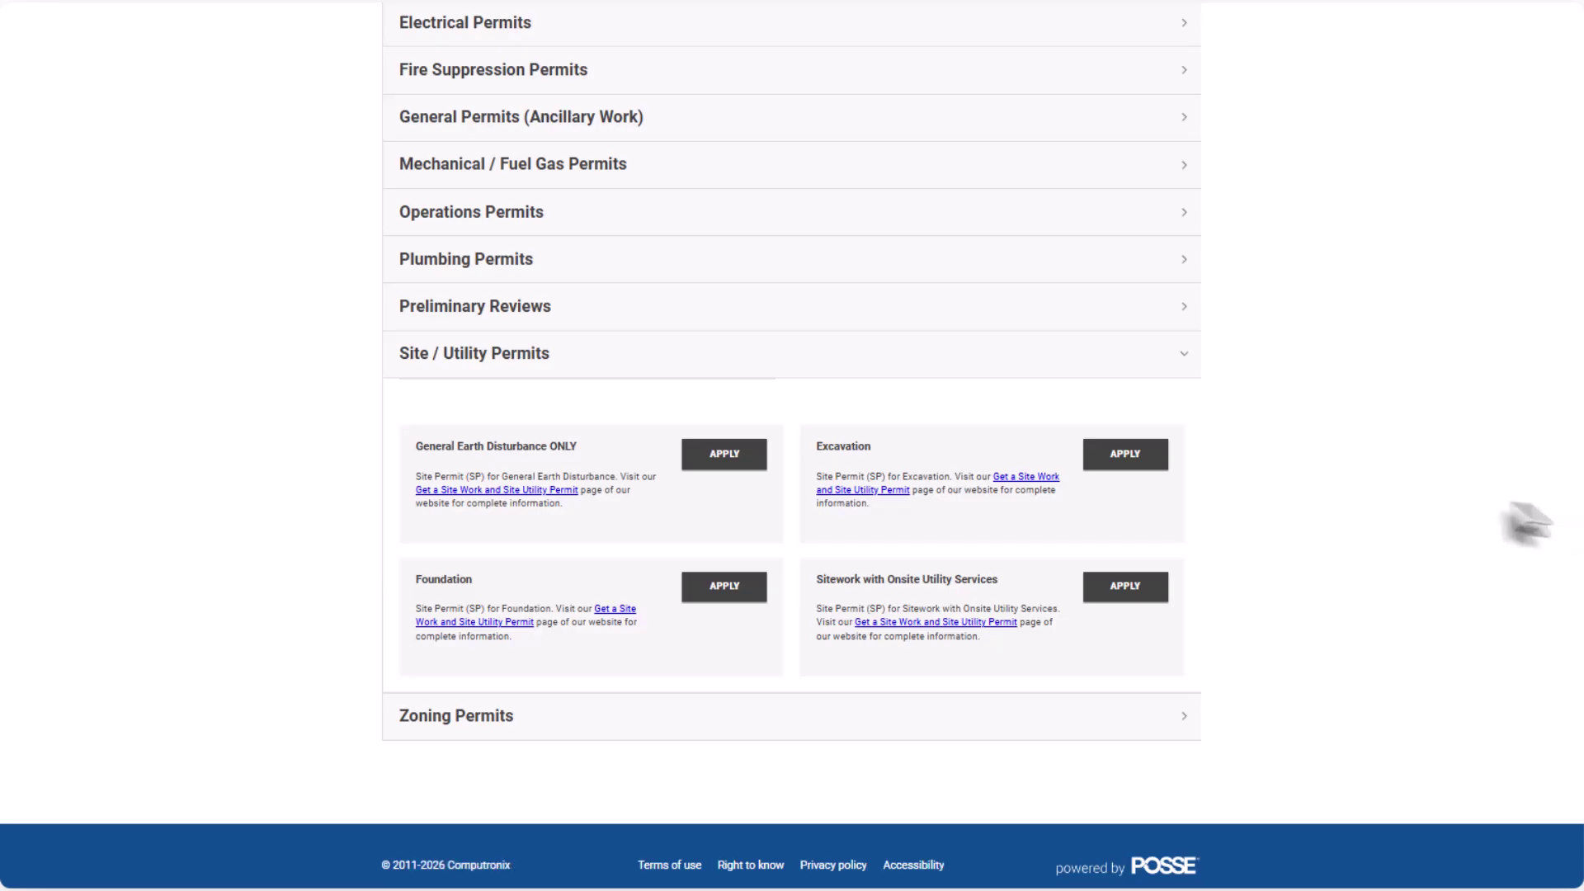
pyautogui.click(1126, 456)
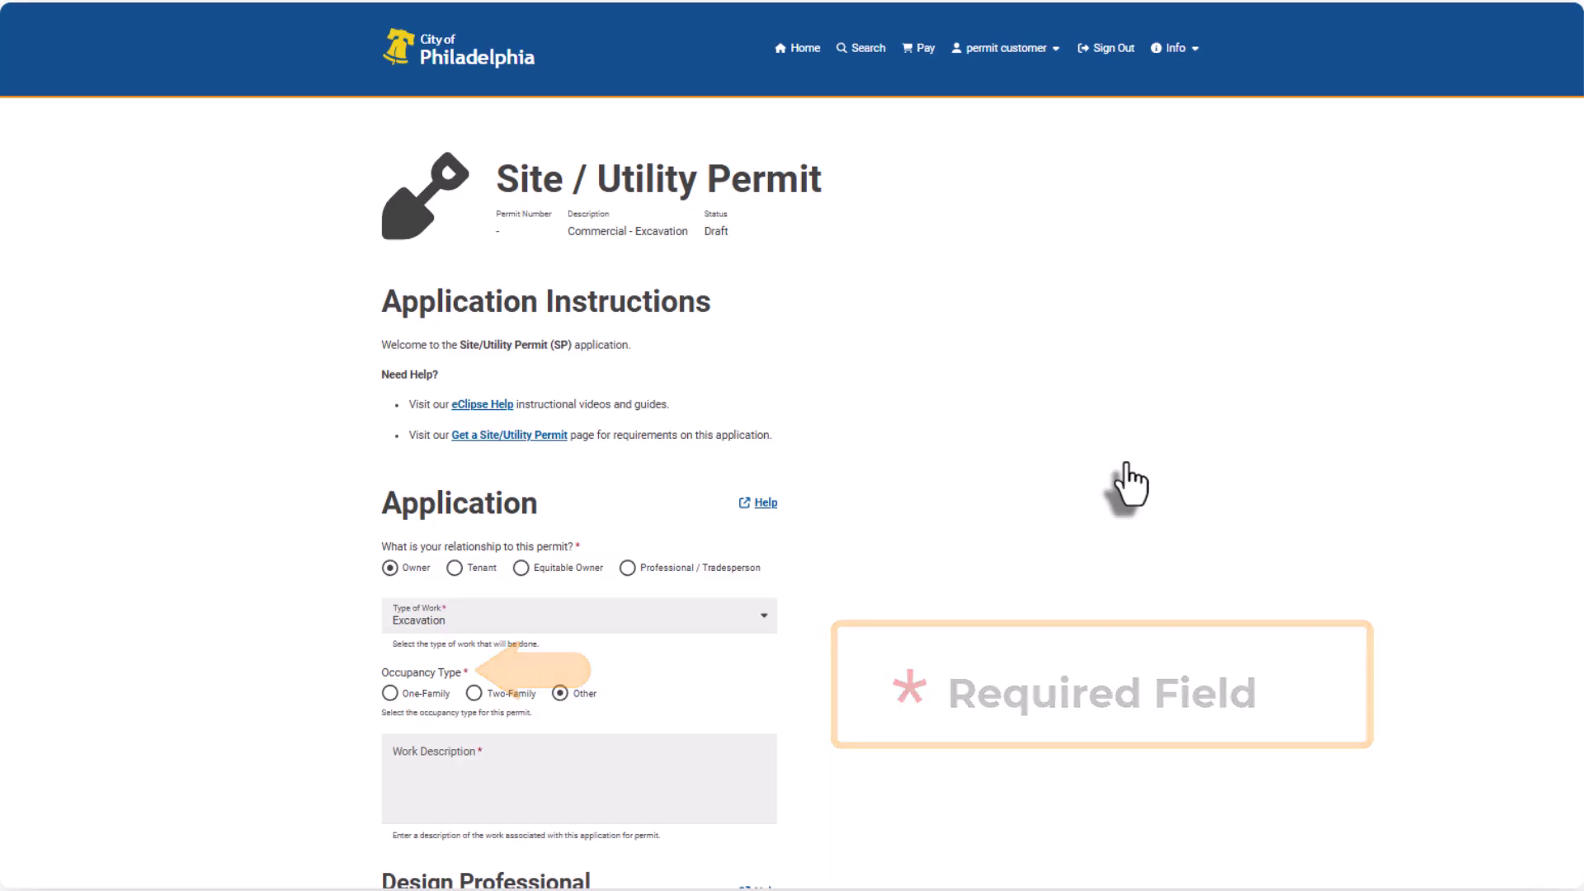
# Set the relationship to this permit to Professional / Tradesperson and the occupancy type to One-Family.
pyautogui.scroll(-3, 1130, 487)
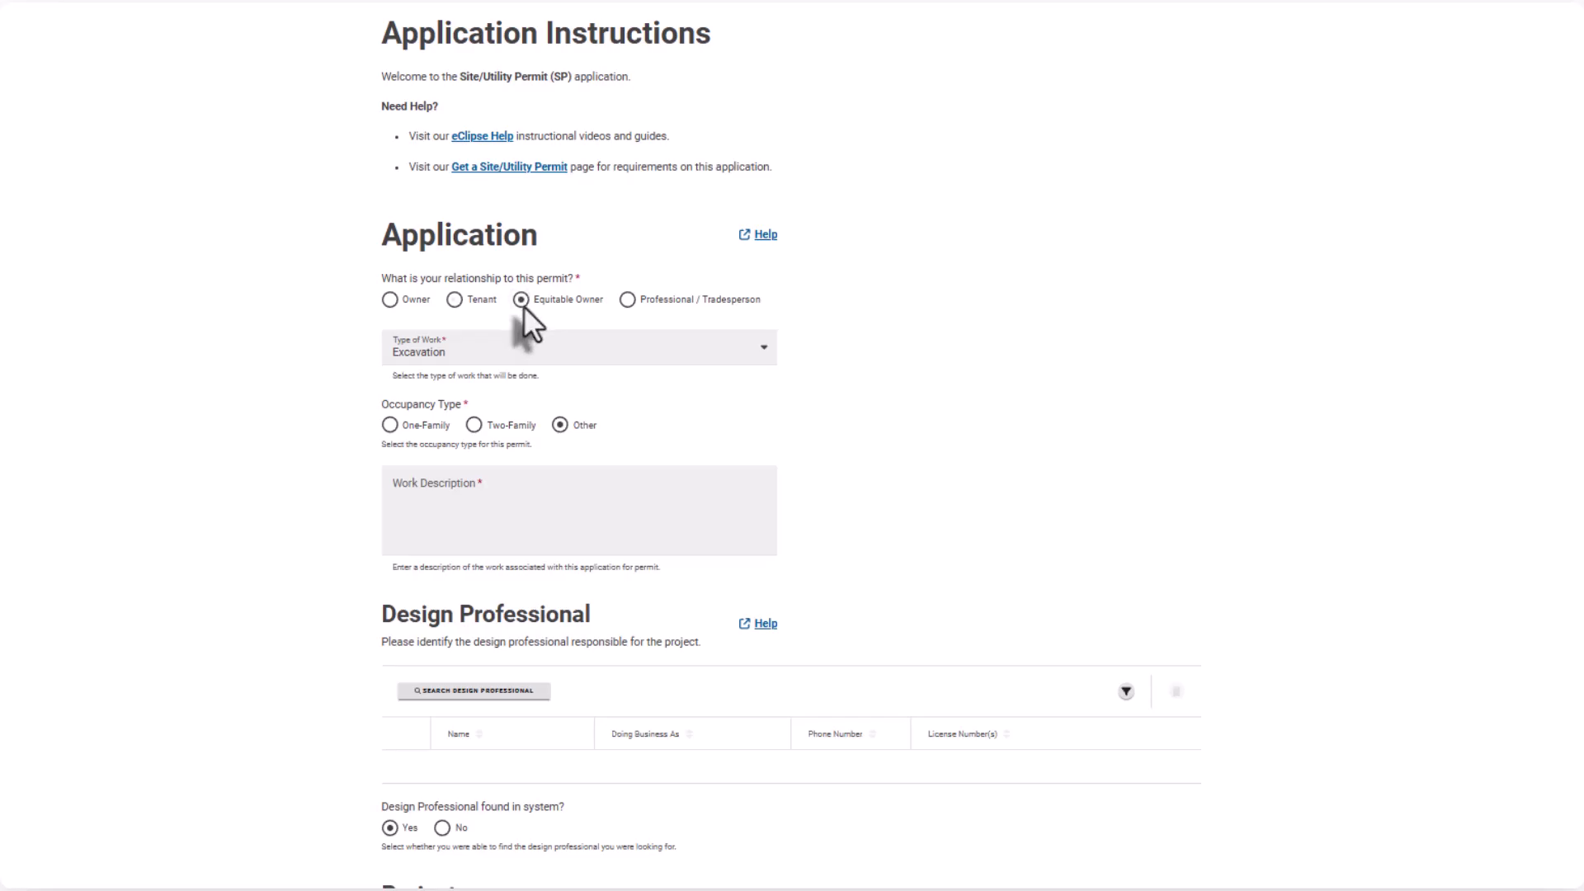
pyautogui.click(630, 301)
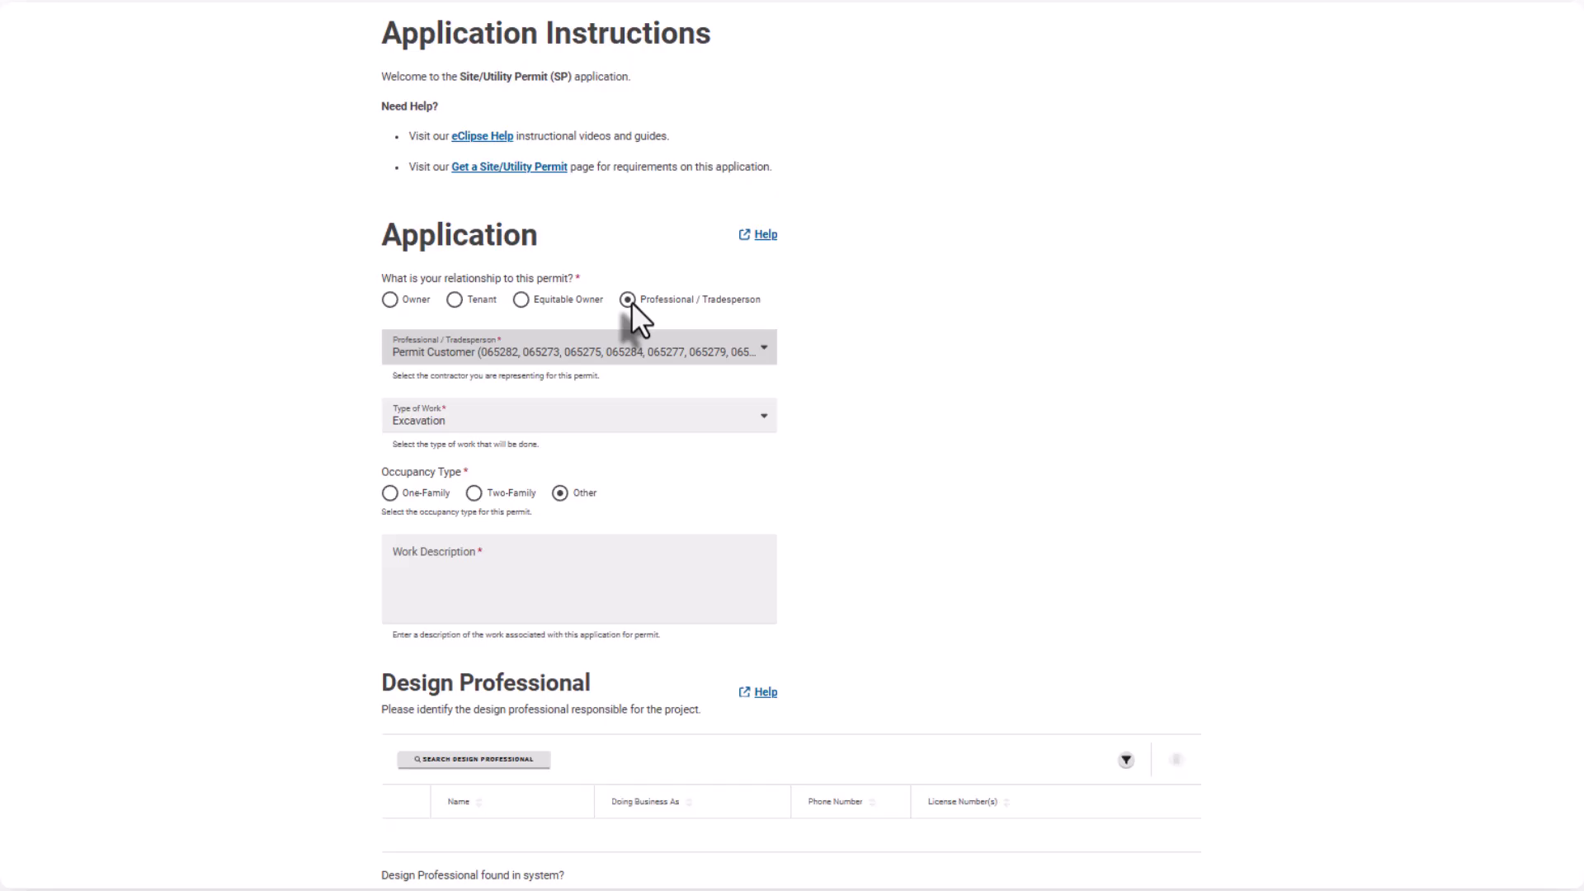
pyautogui.click(388, 495)
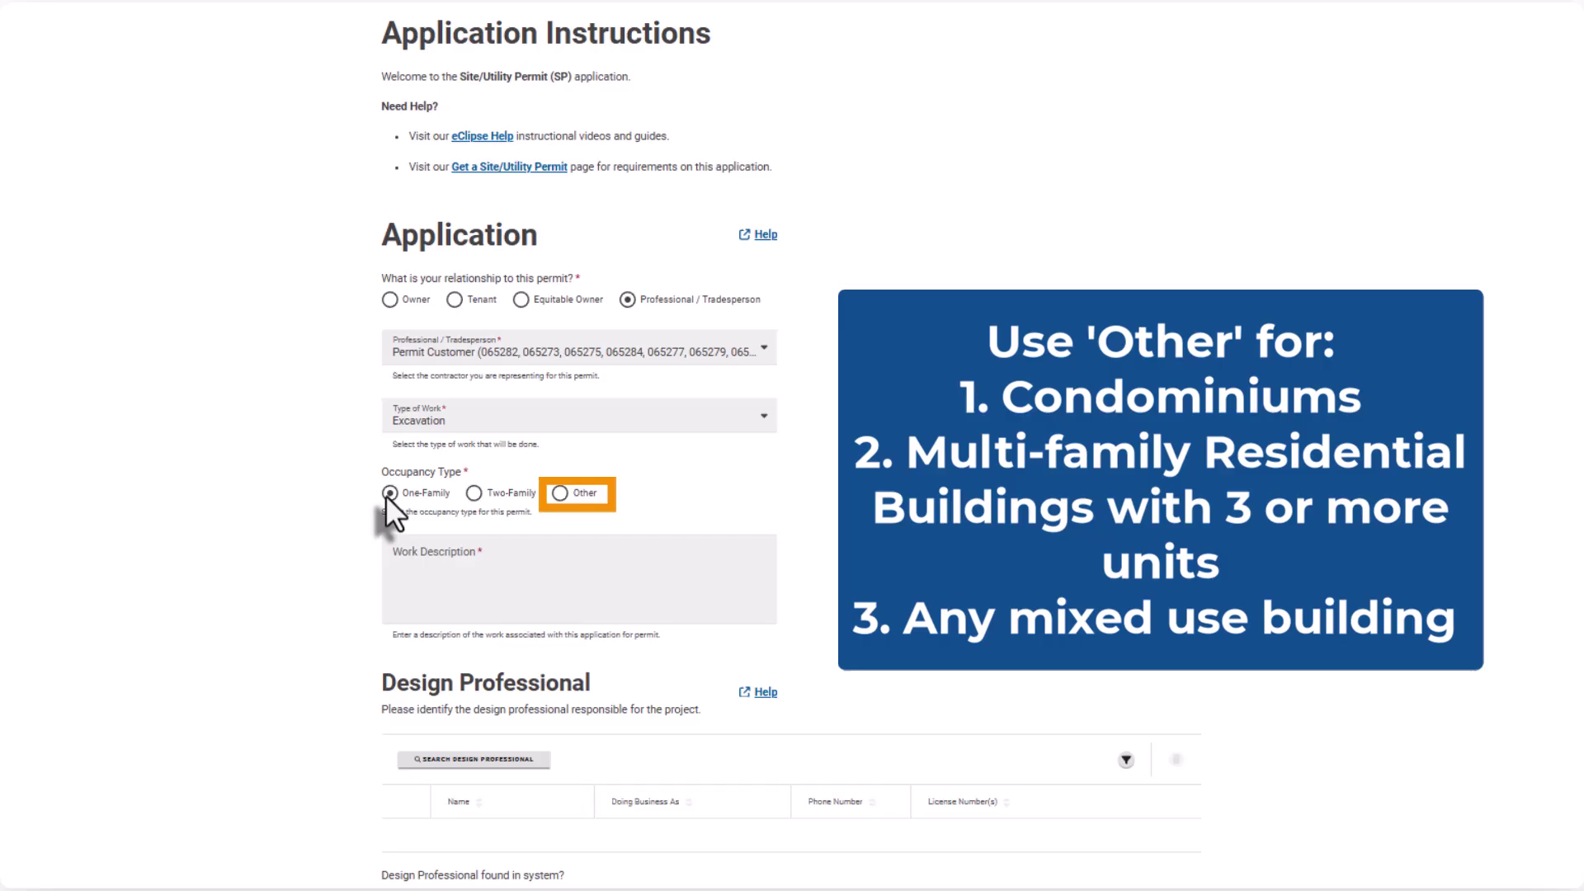
# Enter the work description "This project is for site improvements and utilities.".
pyautogui.click(432, 561)
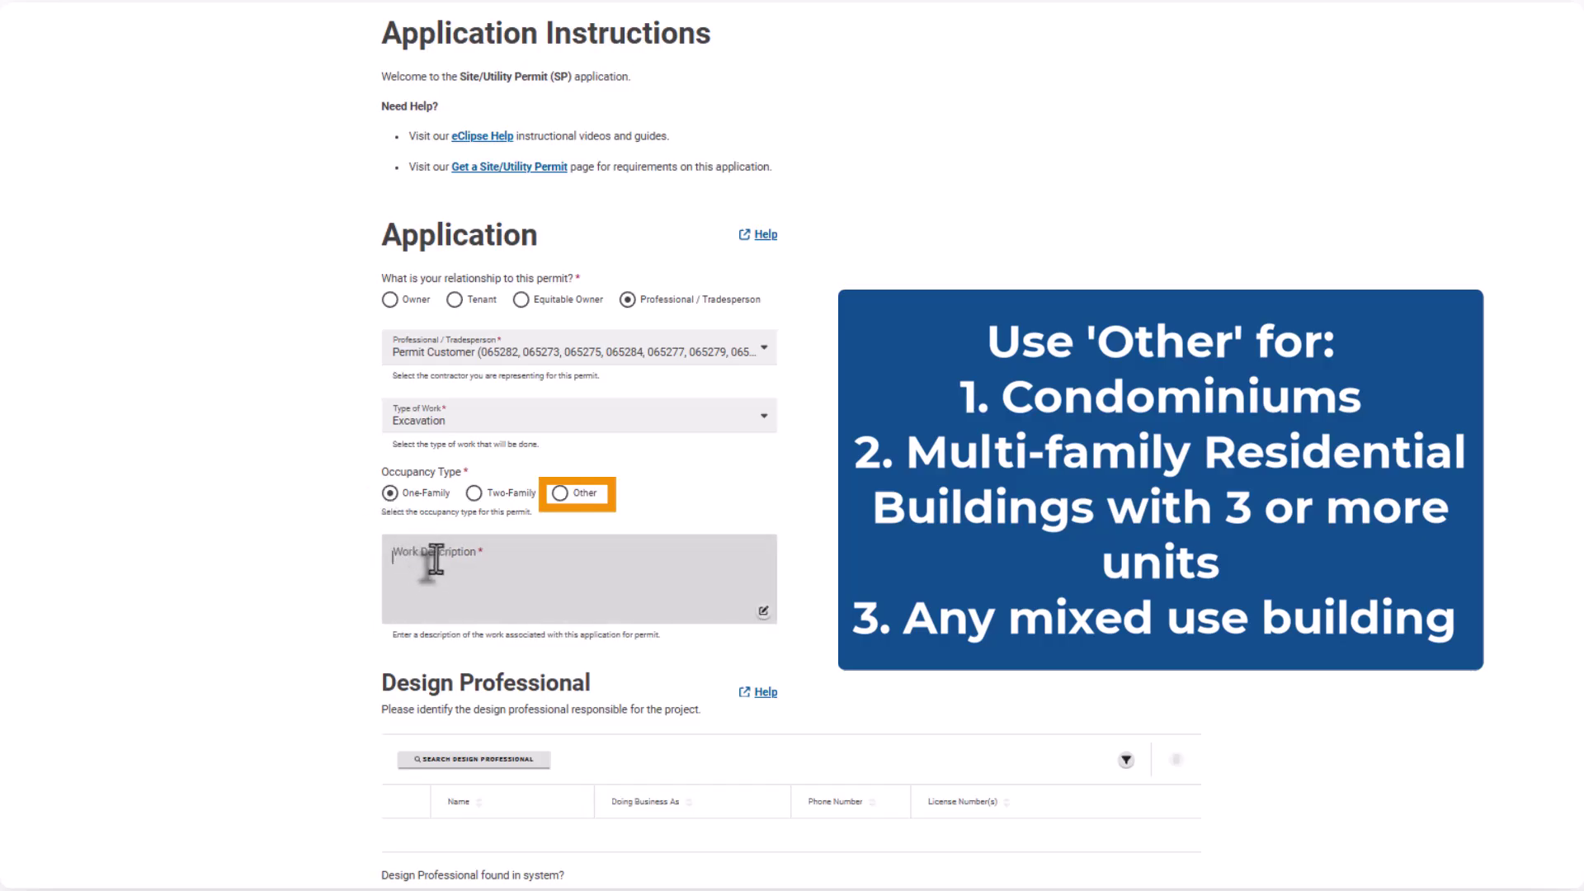
pyautogui.write('This project is for site improvements and utilities.')
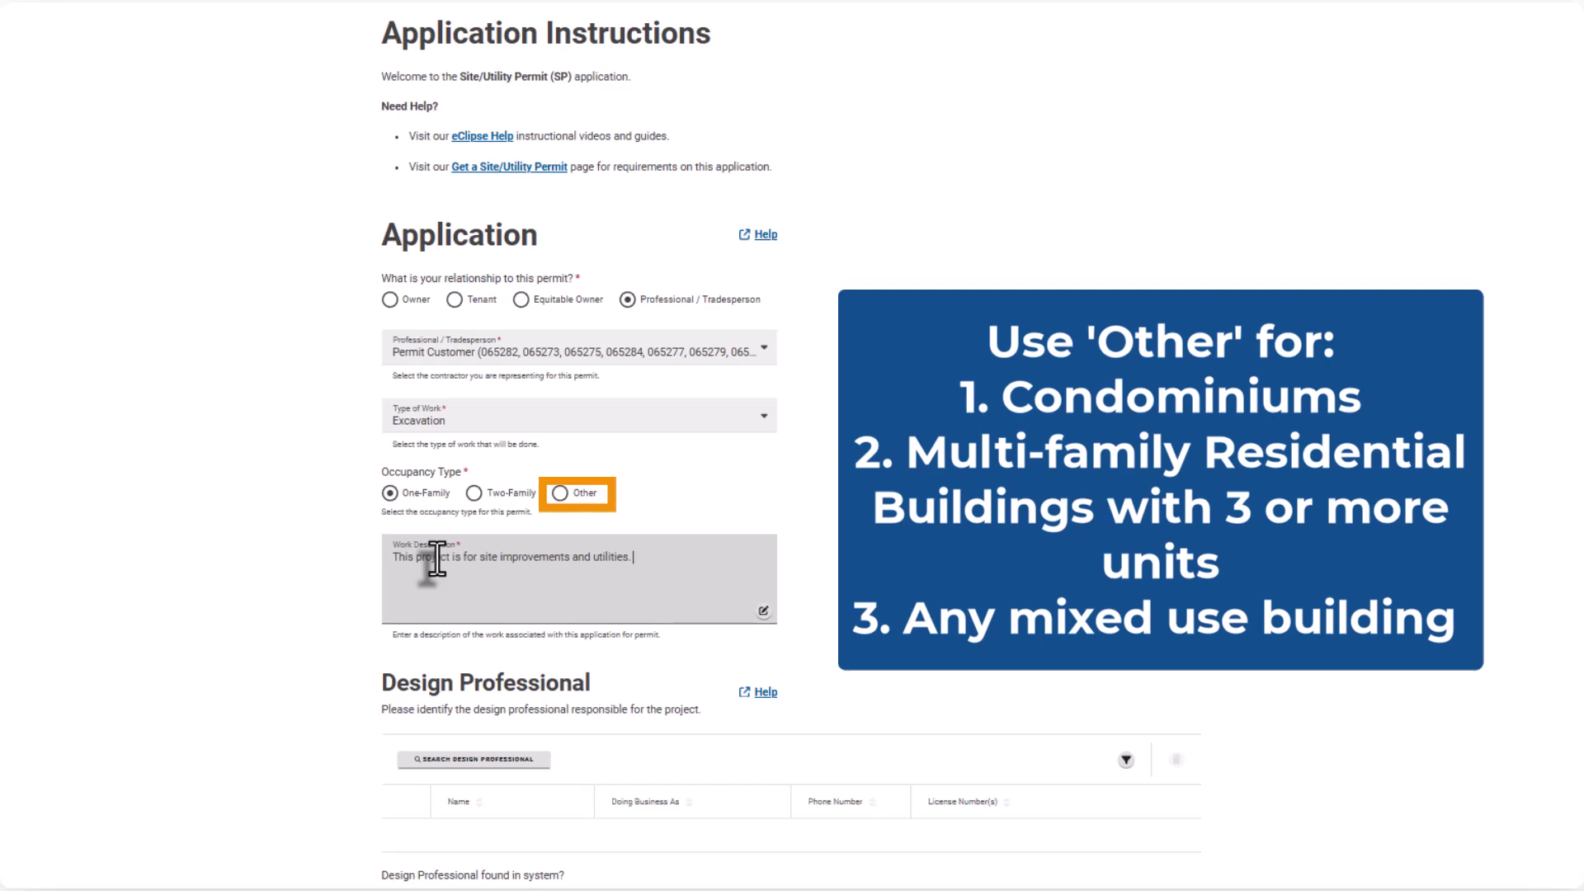
pyautogui.click(871, 584)
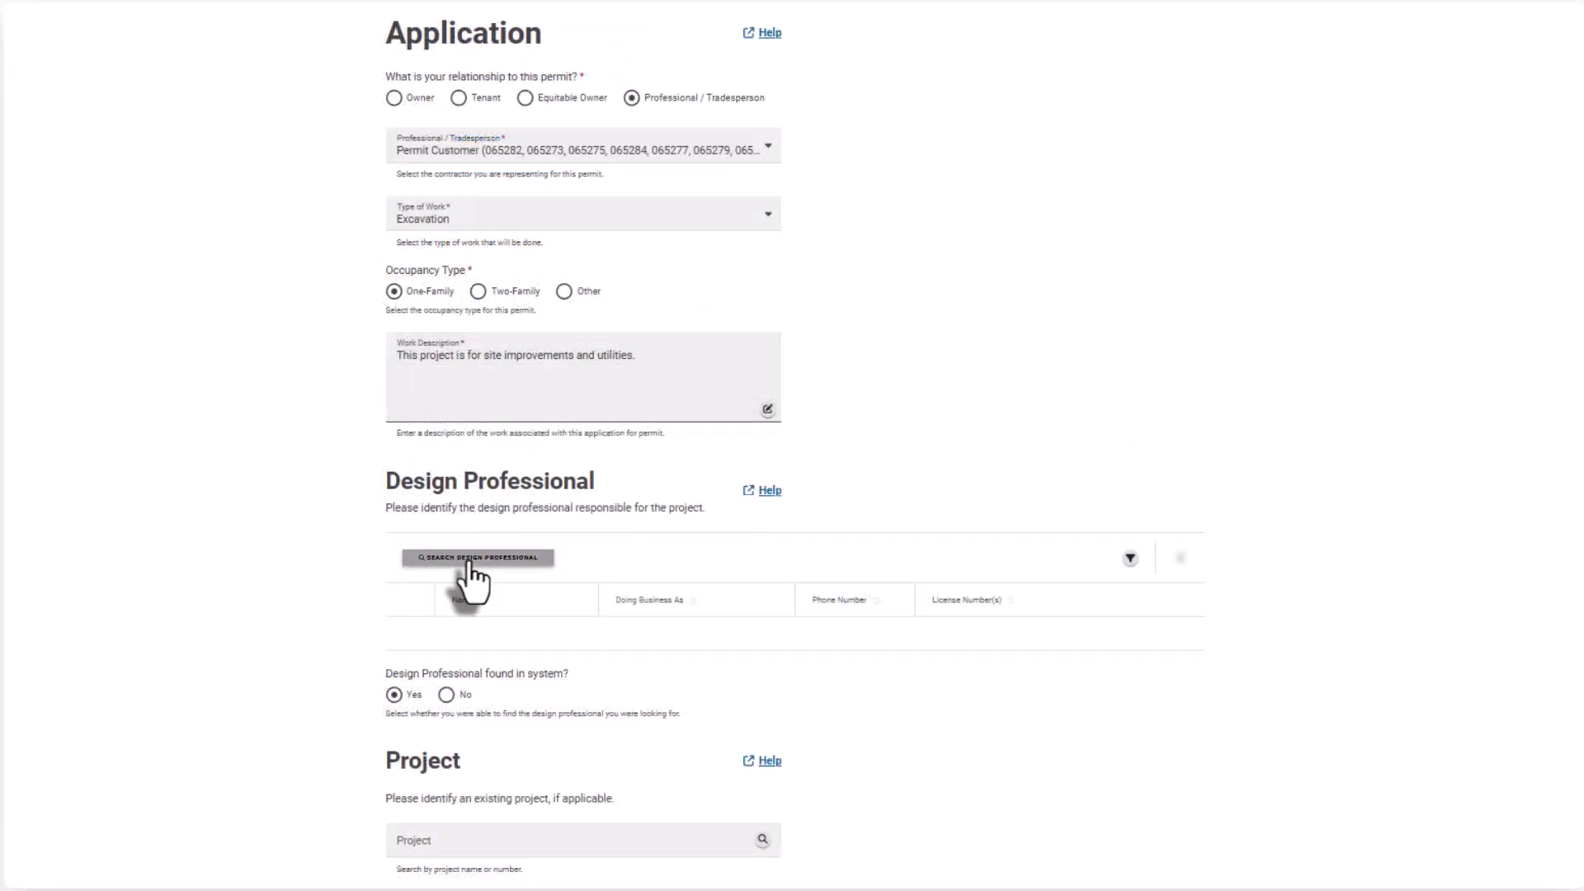
# Mark the design professional as not found in the system and enter "Design Professional 1234" as the name.
pyautogui.click(469, 561)
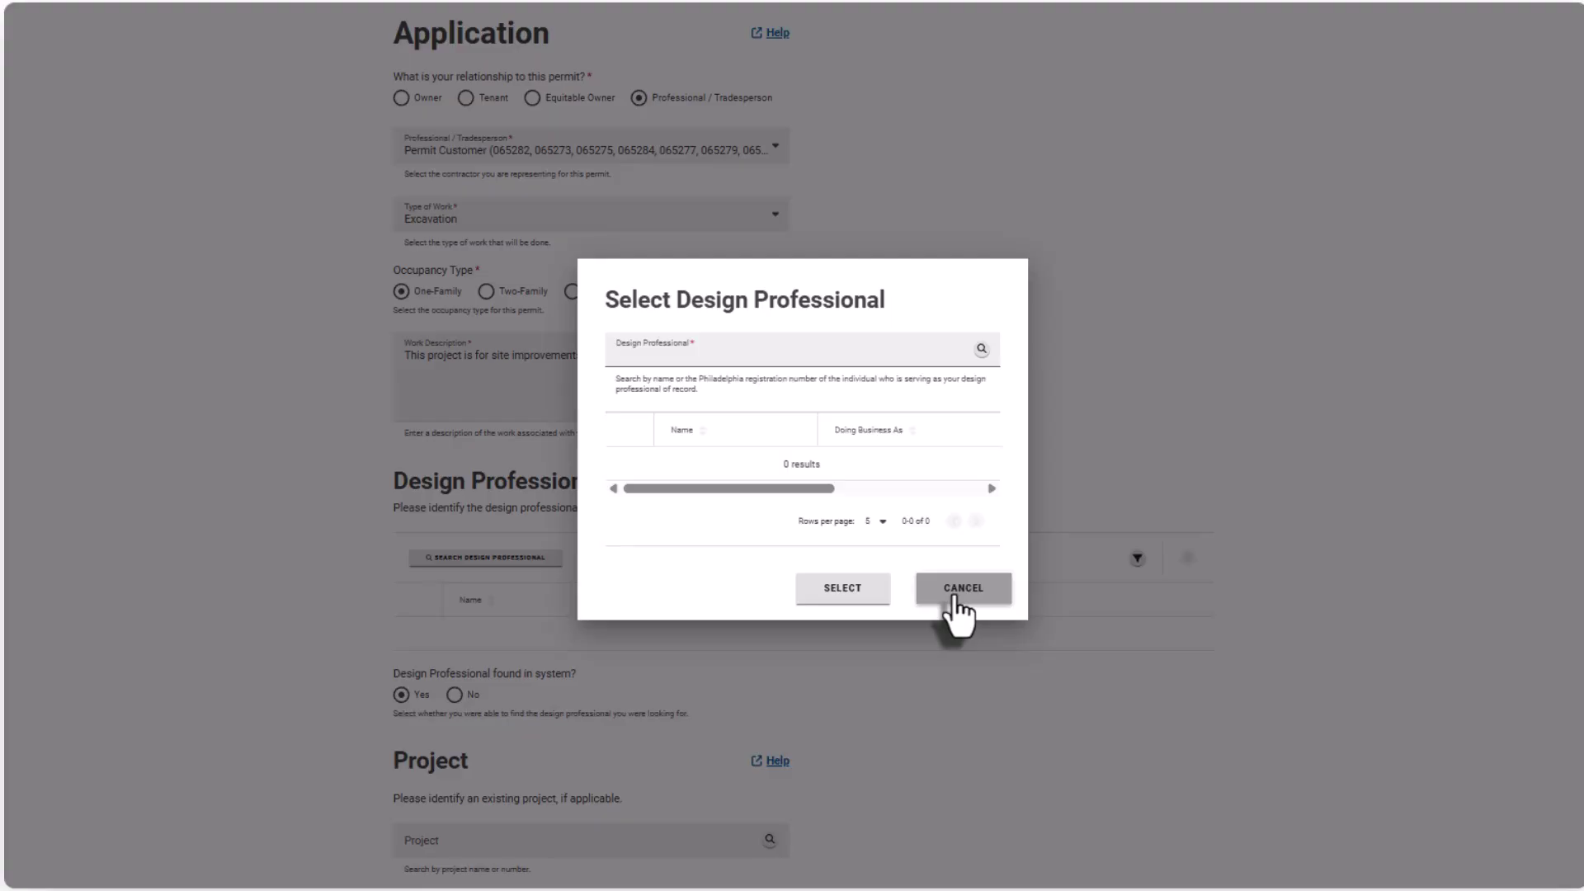
pyautogui.click(955, 590)
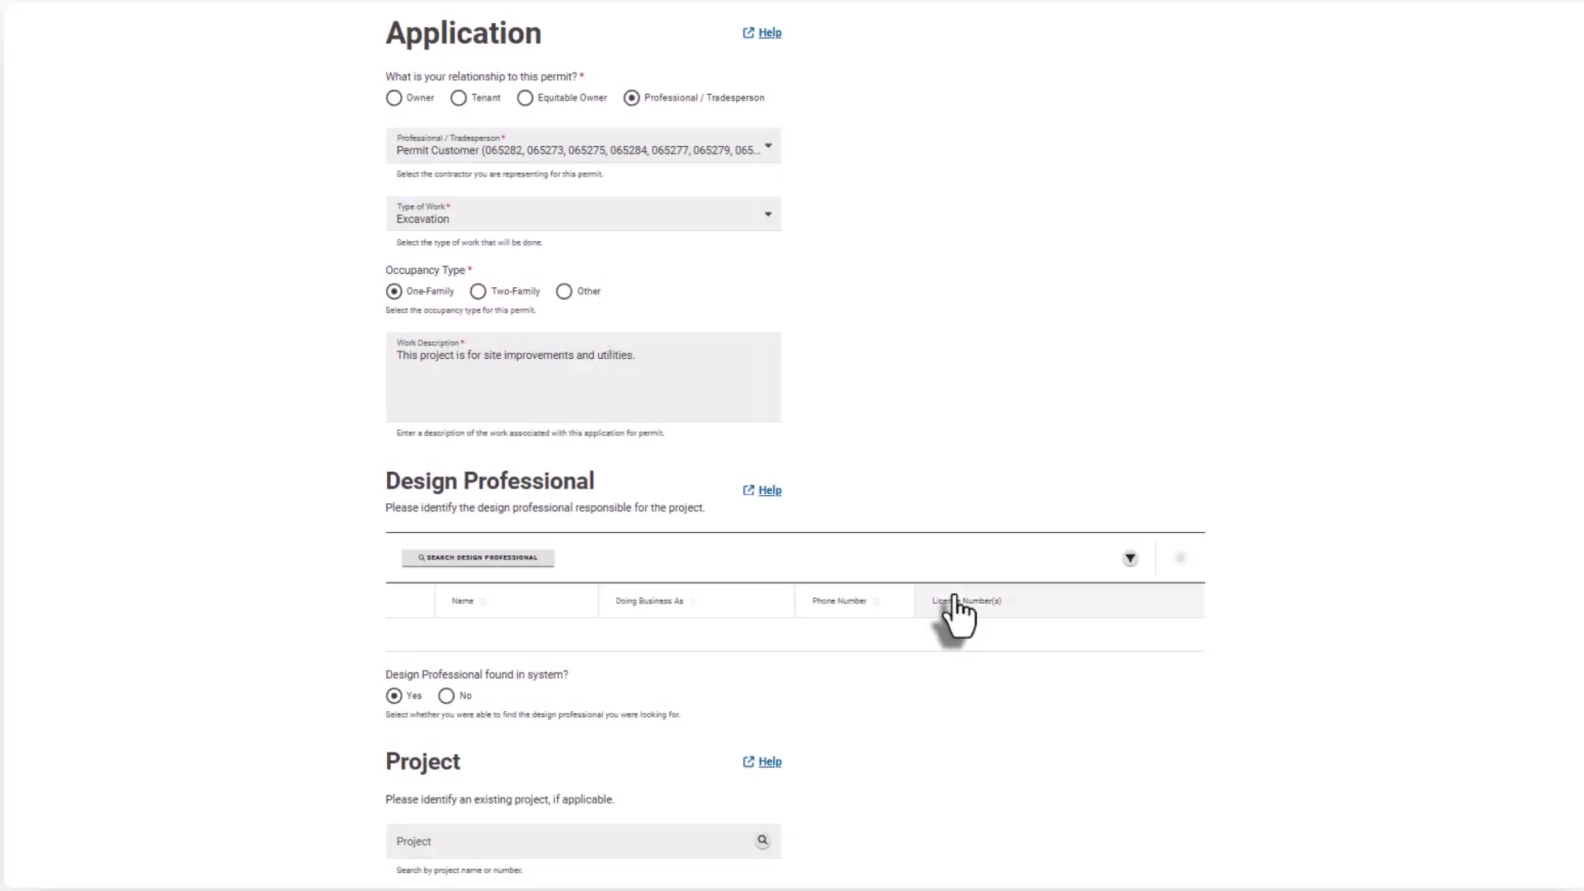
pyautogui.click(446, 697)
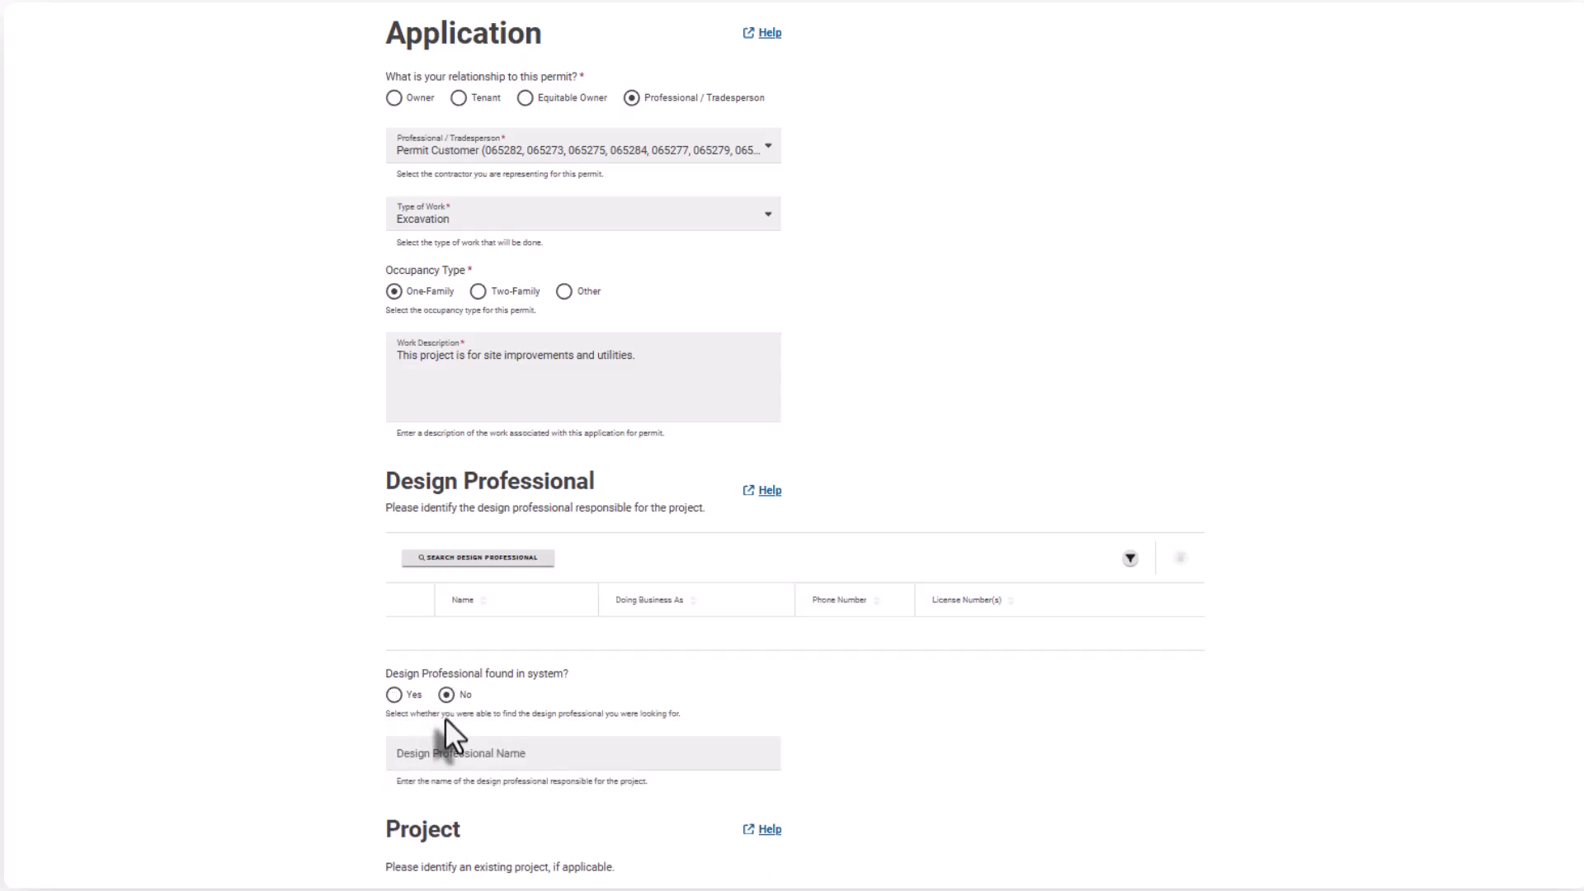
pyautogui.click(446, 746)
pyautogui.write('Desi')
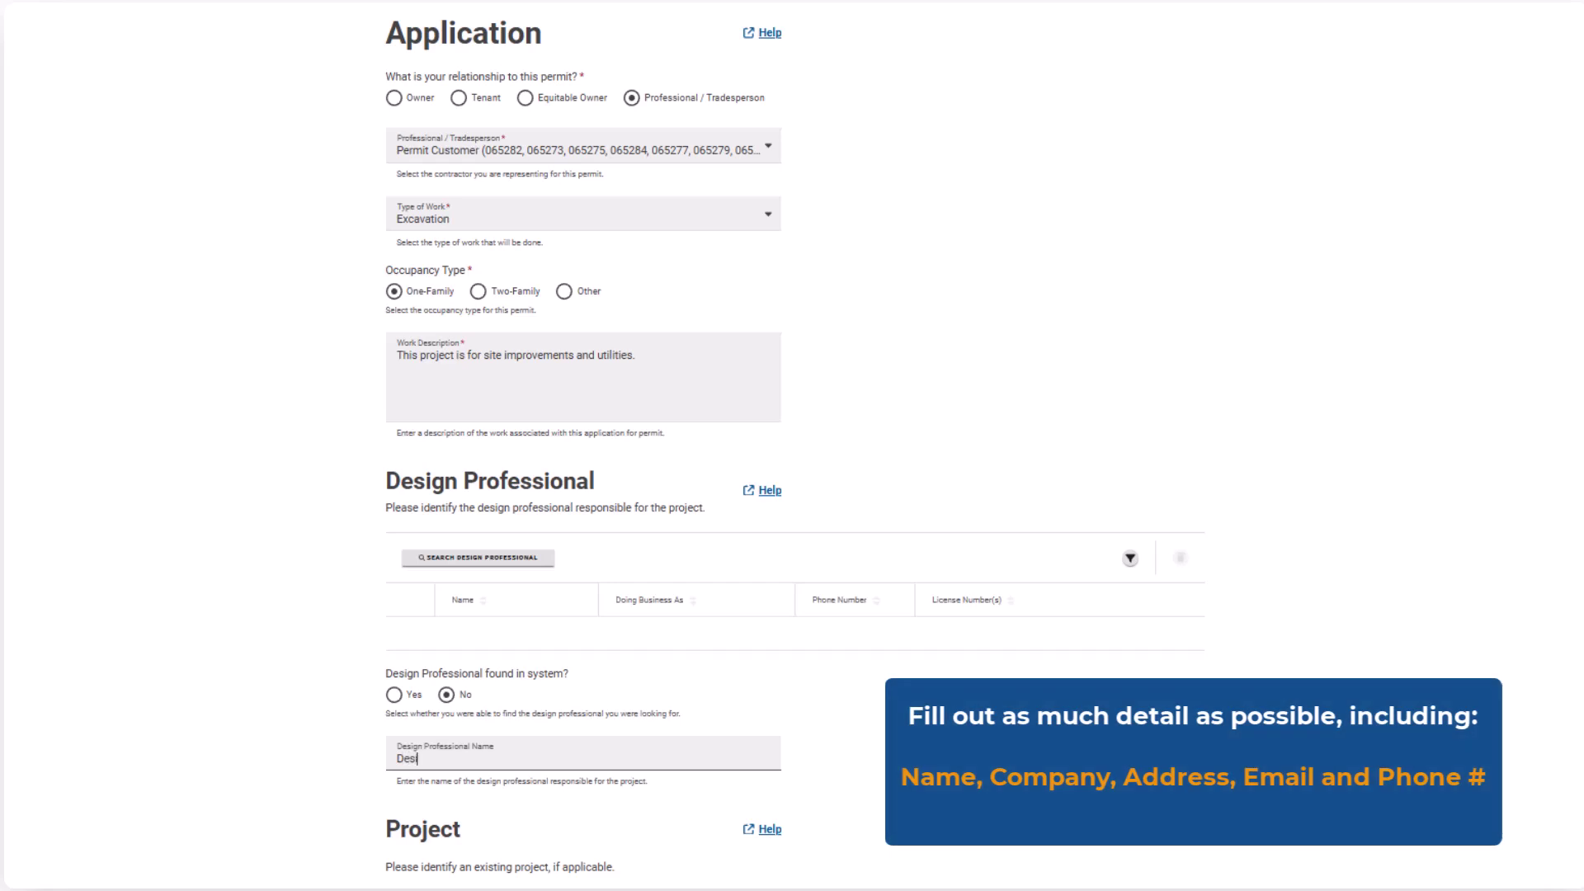
pyautogui.write('gn P')
pyautogui.write('fessional 1234')
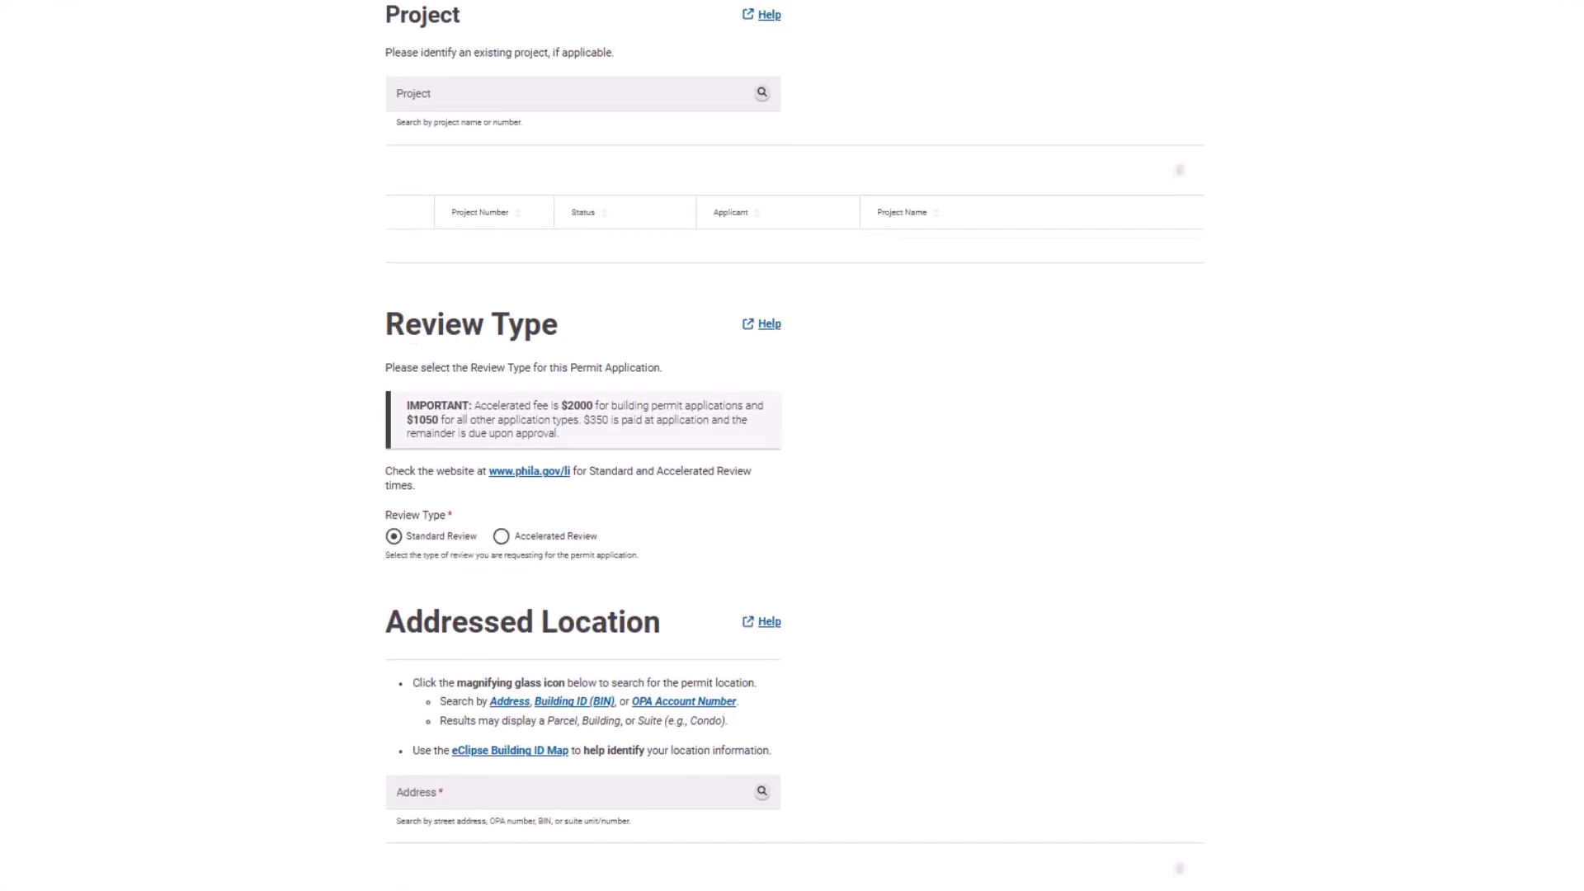
# Search for the permit location by its street address and select the matching parcel.
pyautogui.scroll(-3, 792, 446)
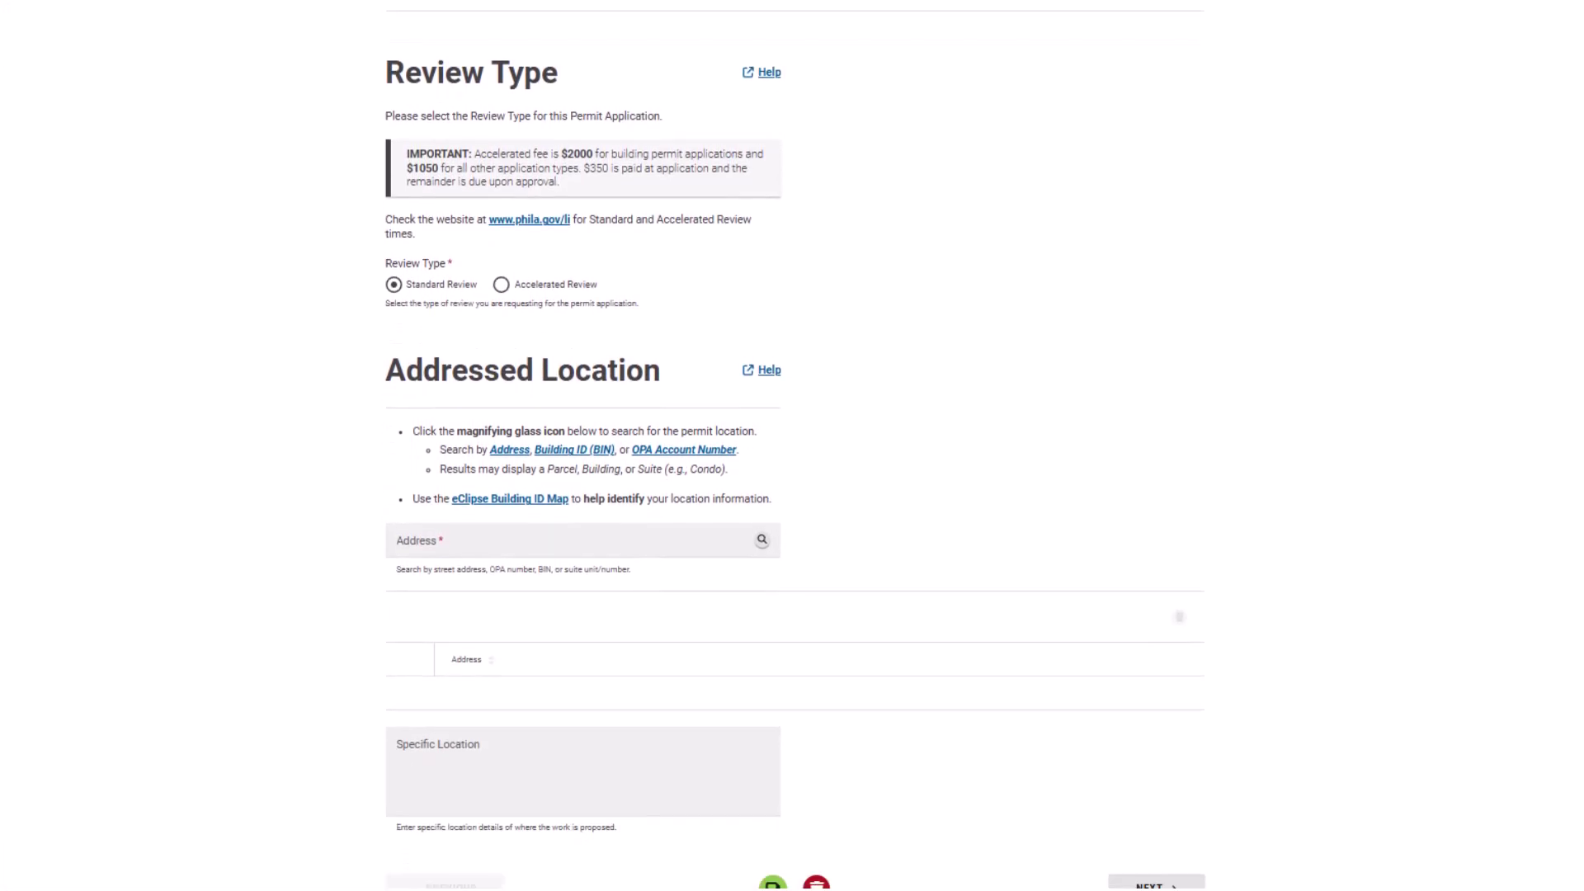
pyautogui.scroll(-1, 792, 445)
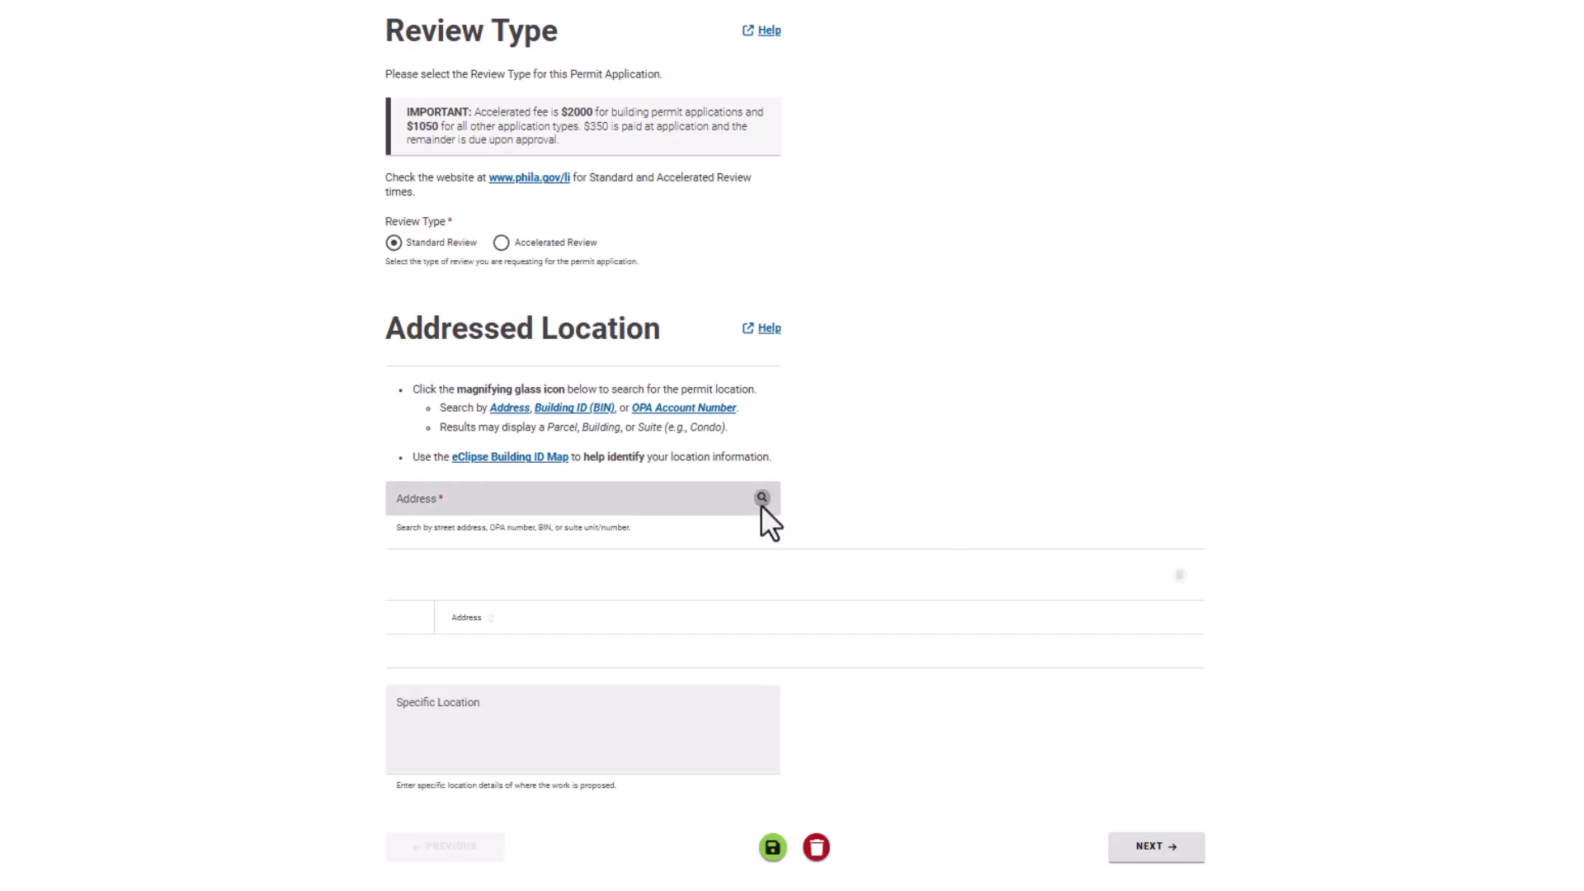
pyautogui.click(761, 500)
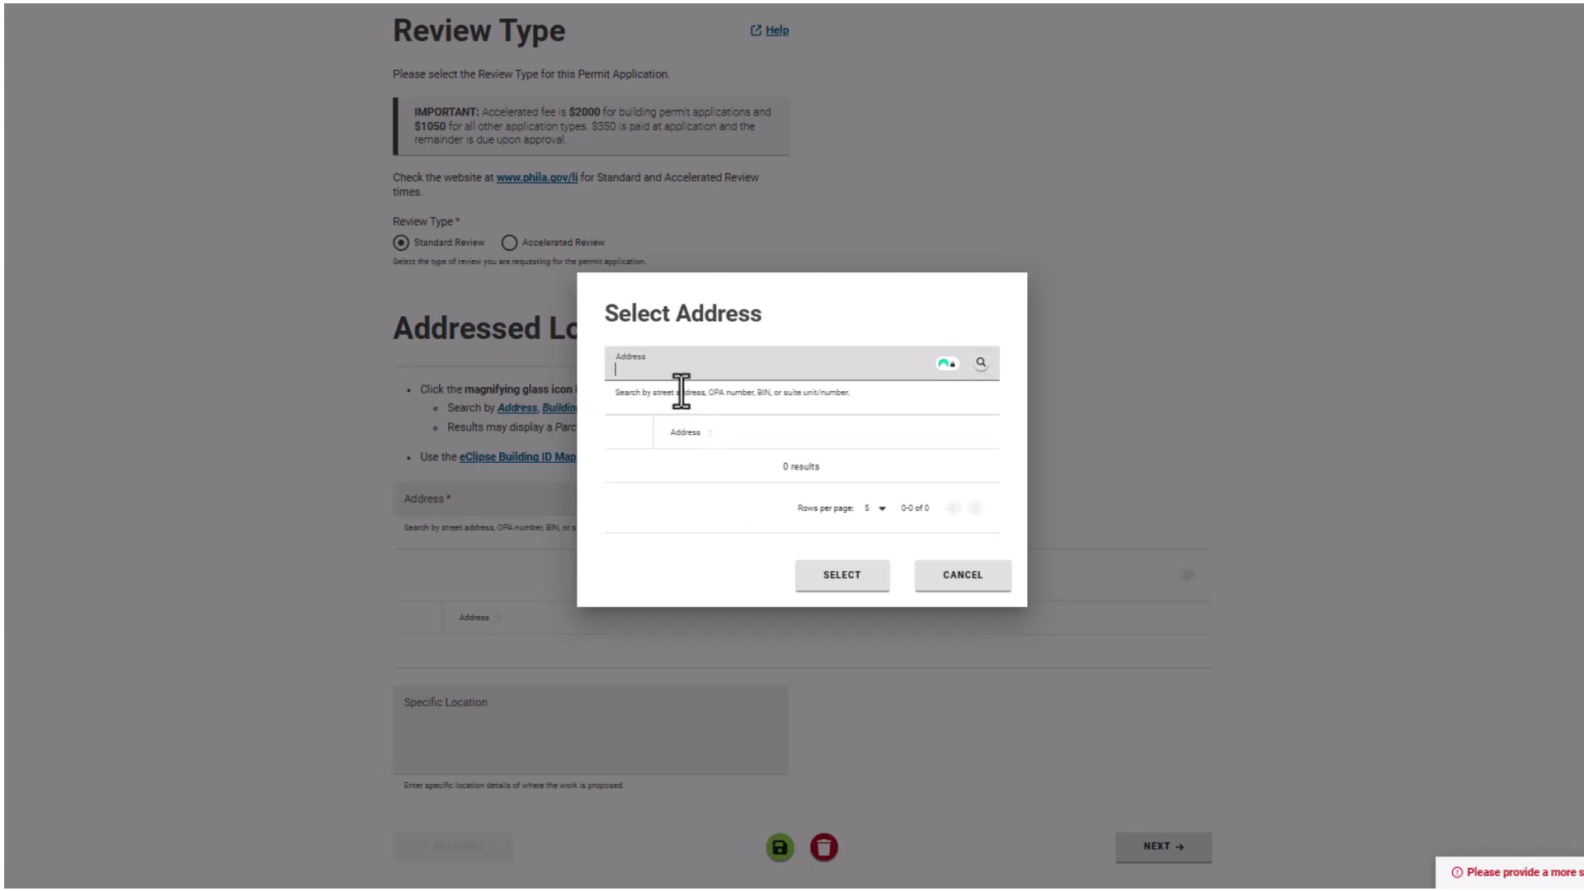
pyautogui.write('1401 J')
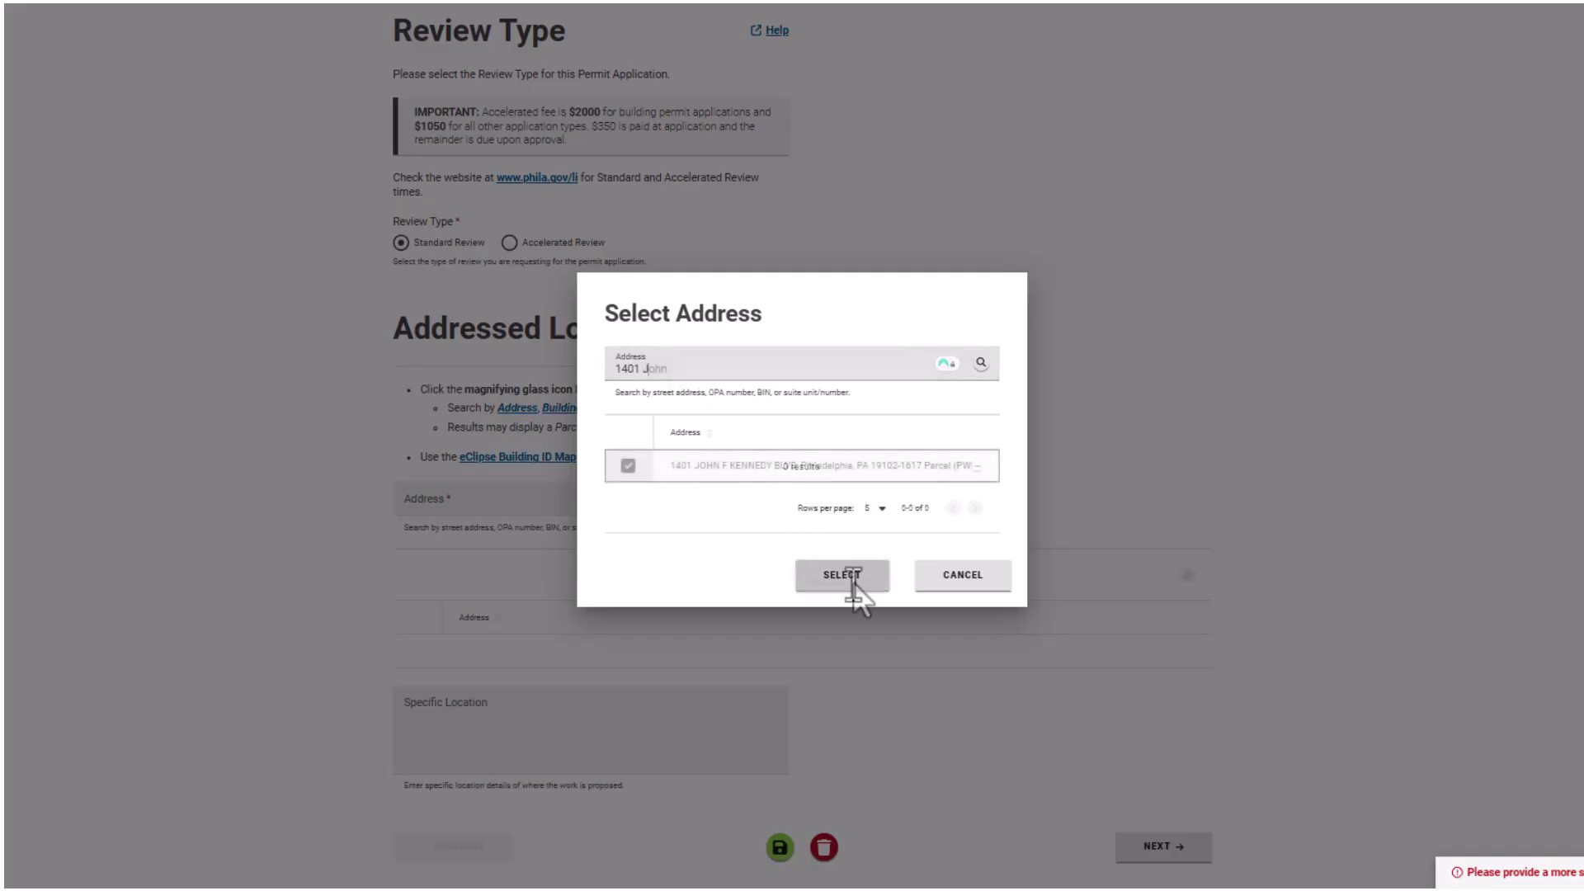
pyautogui.write('ohn')
pyautogui.click(853, 581)
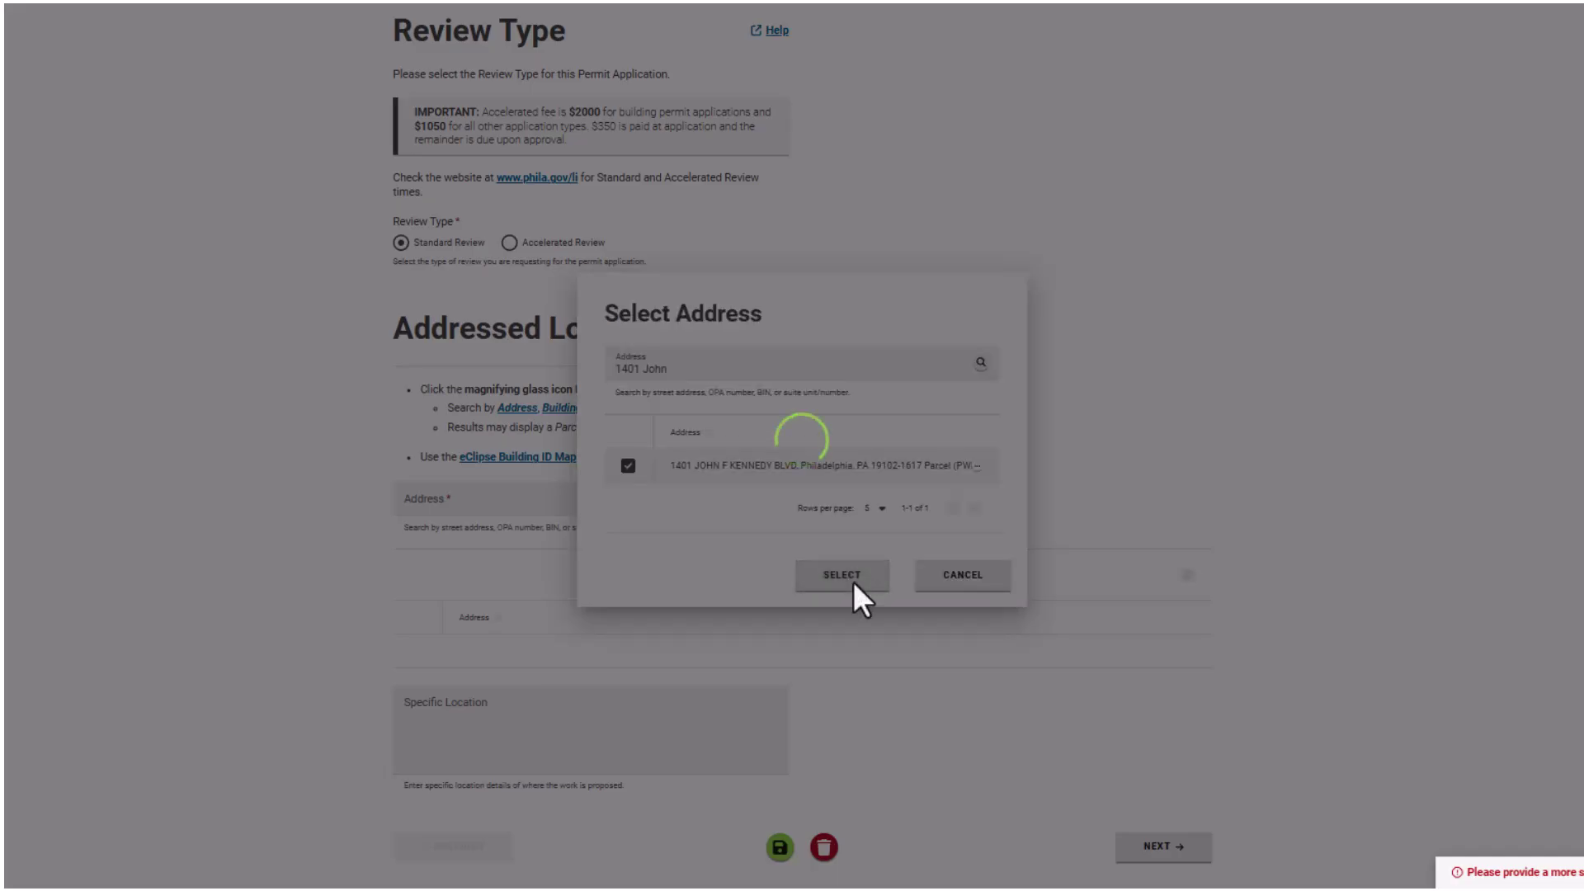
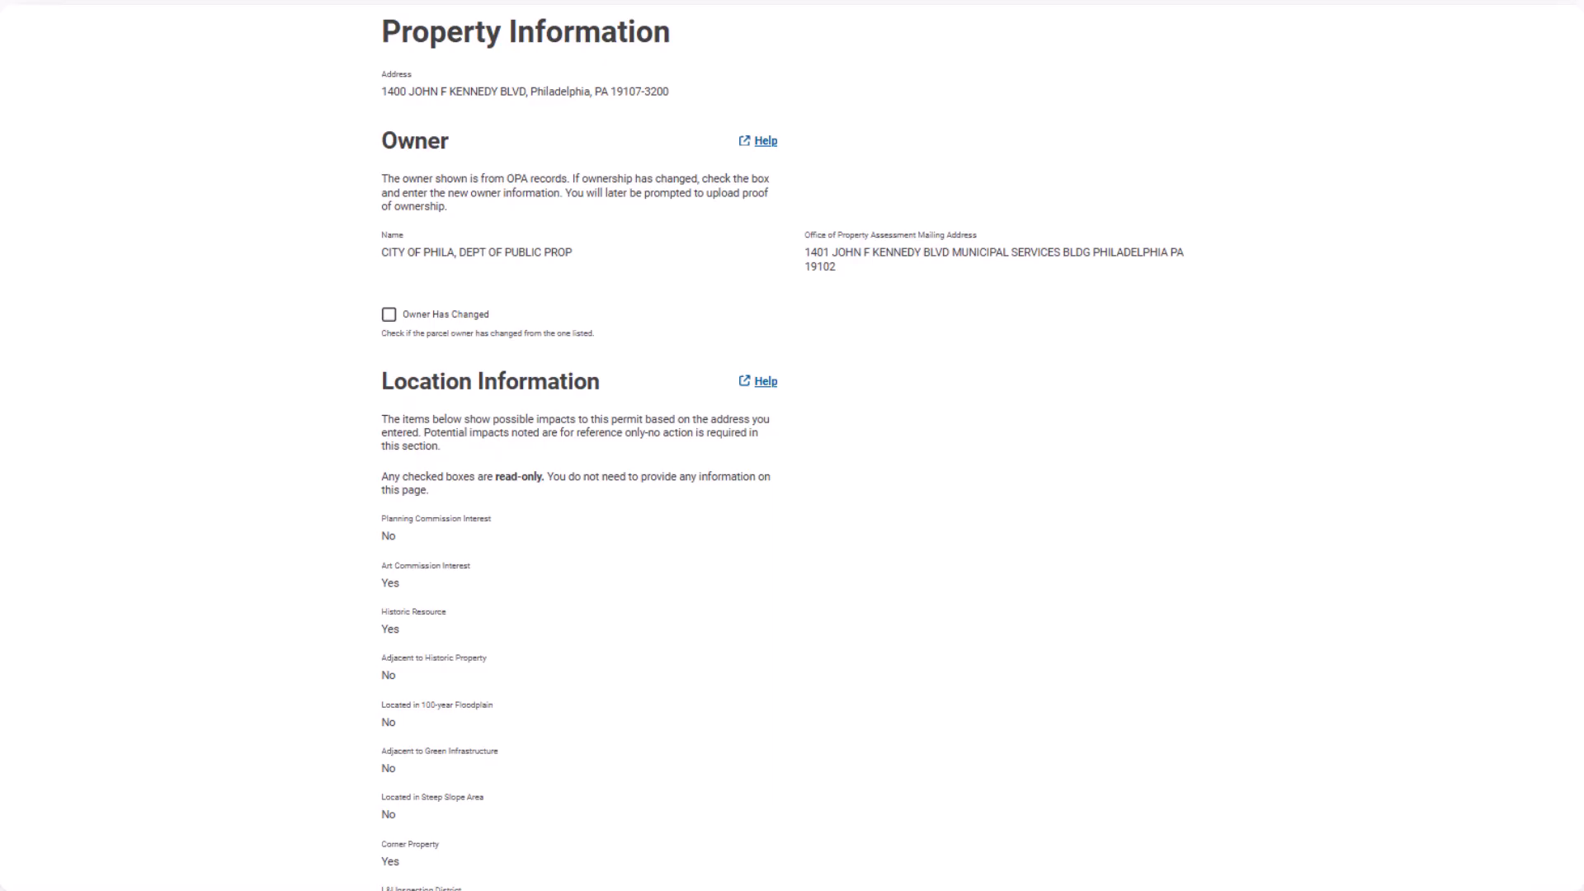
# Look through the property's location information and proceed to the Project Details stage.
pyautogui.scroll(-3, 784, 445)
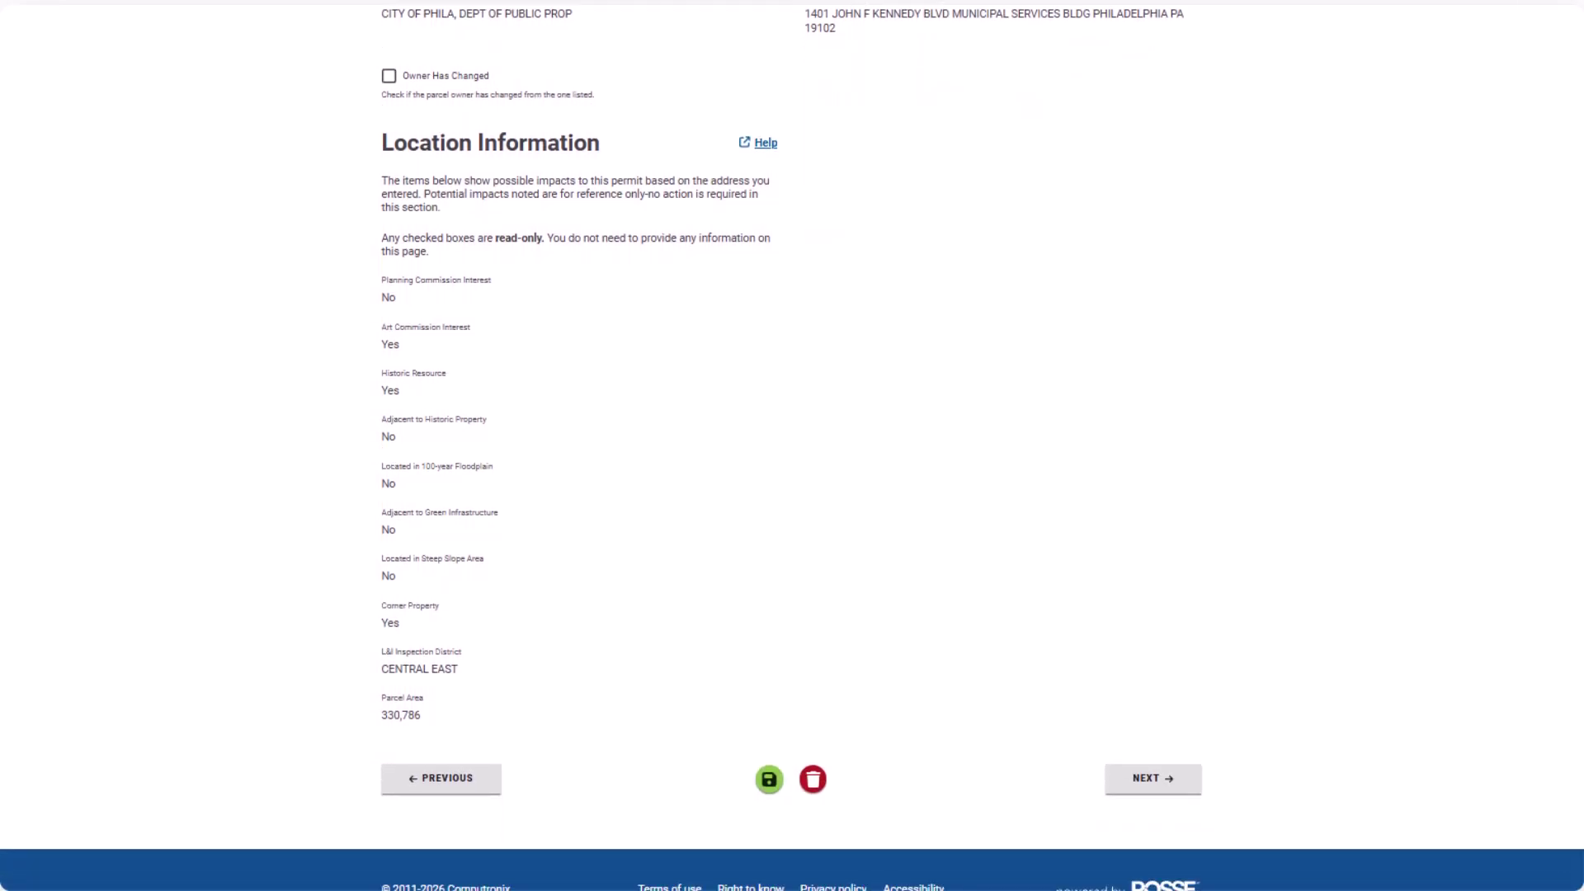
pyautogui.scroll(-1, 784, 445)
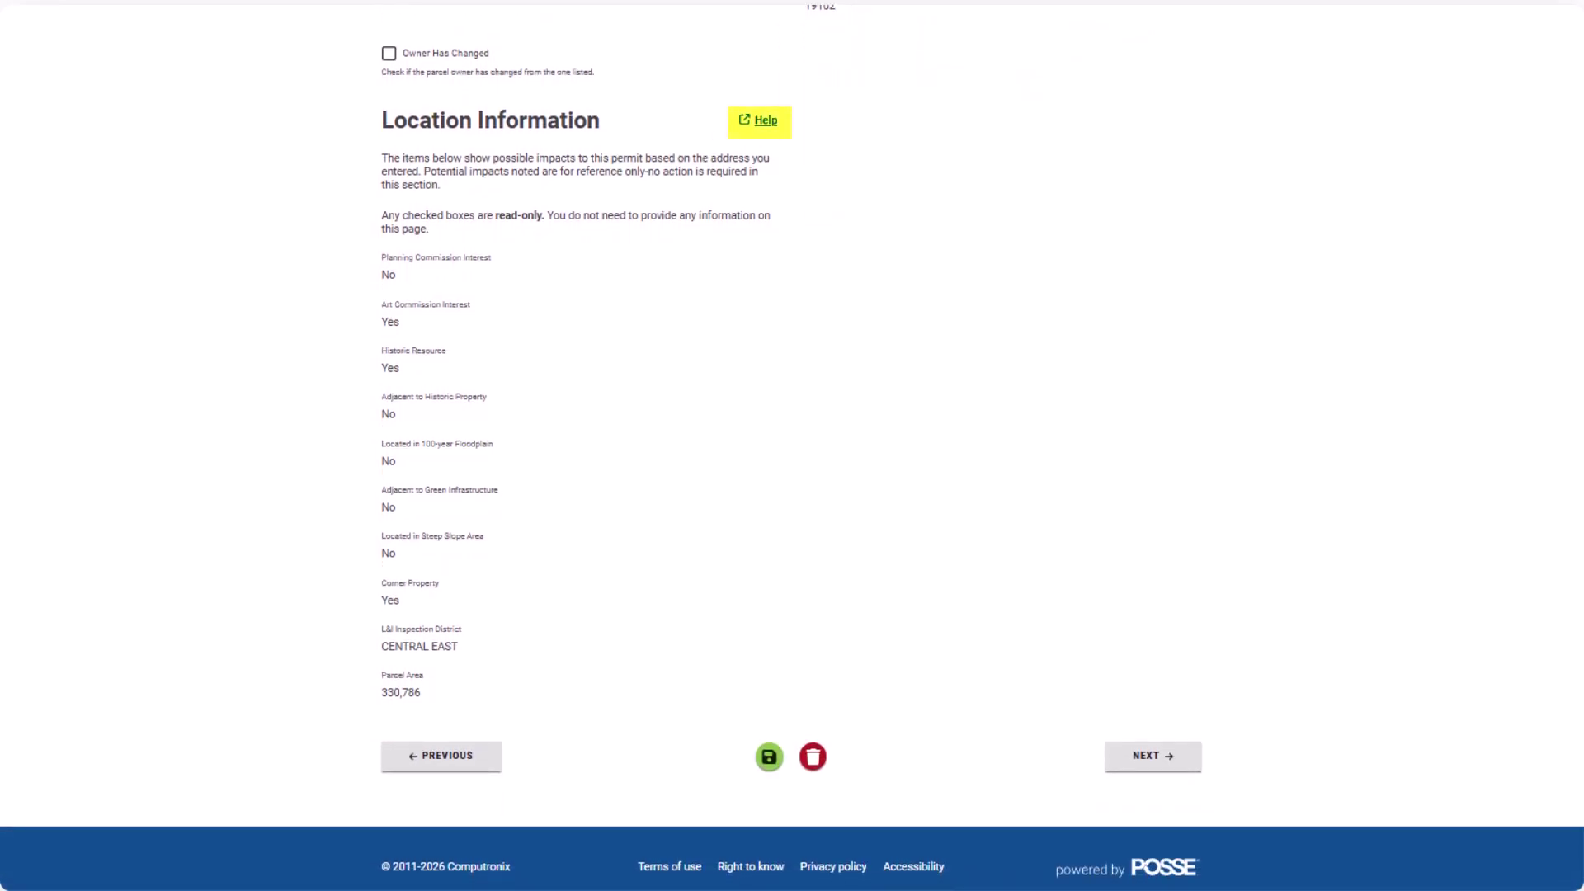
pyautogui.click(1152, 758)
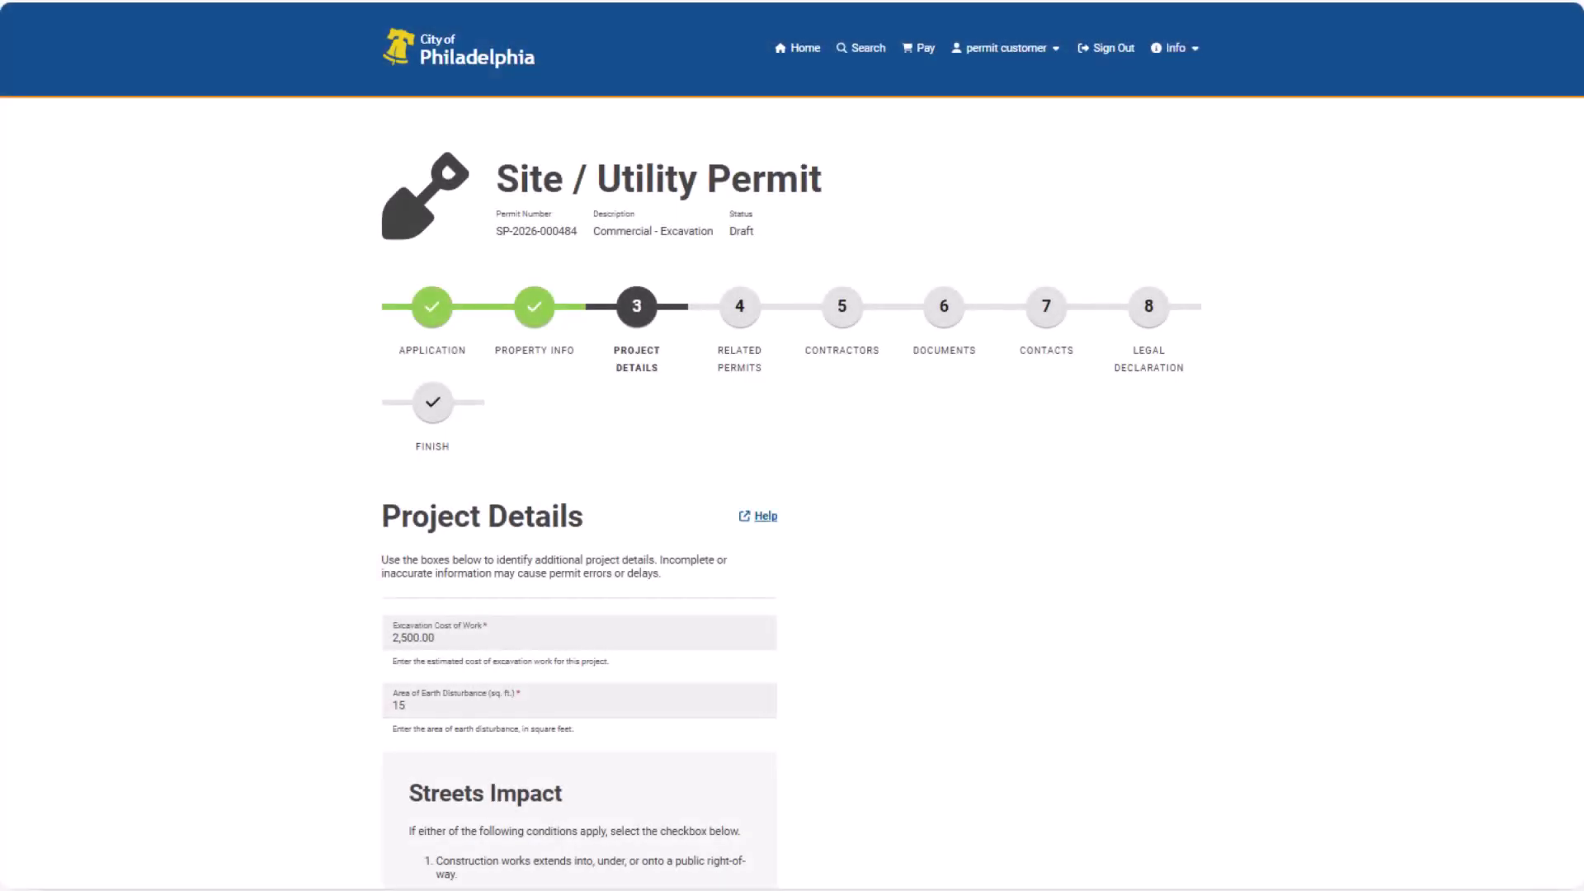
# Examine the project details, including excavation cost, earth disturbance area, Streets Impact and the special inspections requirements.
pyautogui.scroll(-4, 793, 446)
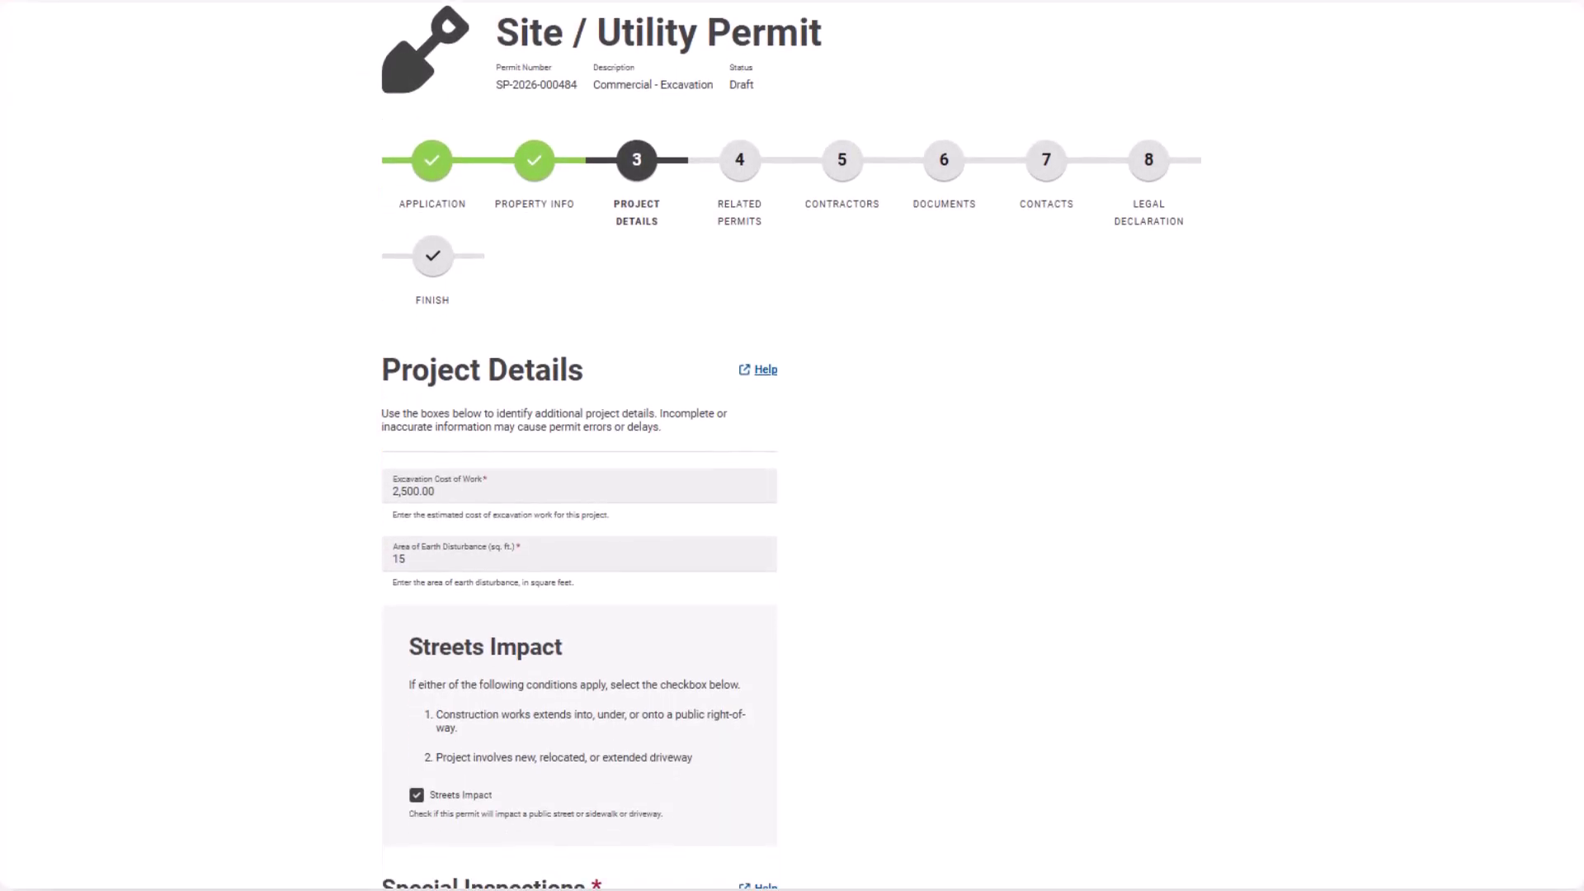
pyautogui.scroll(-2, 792, 446)
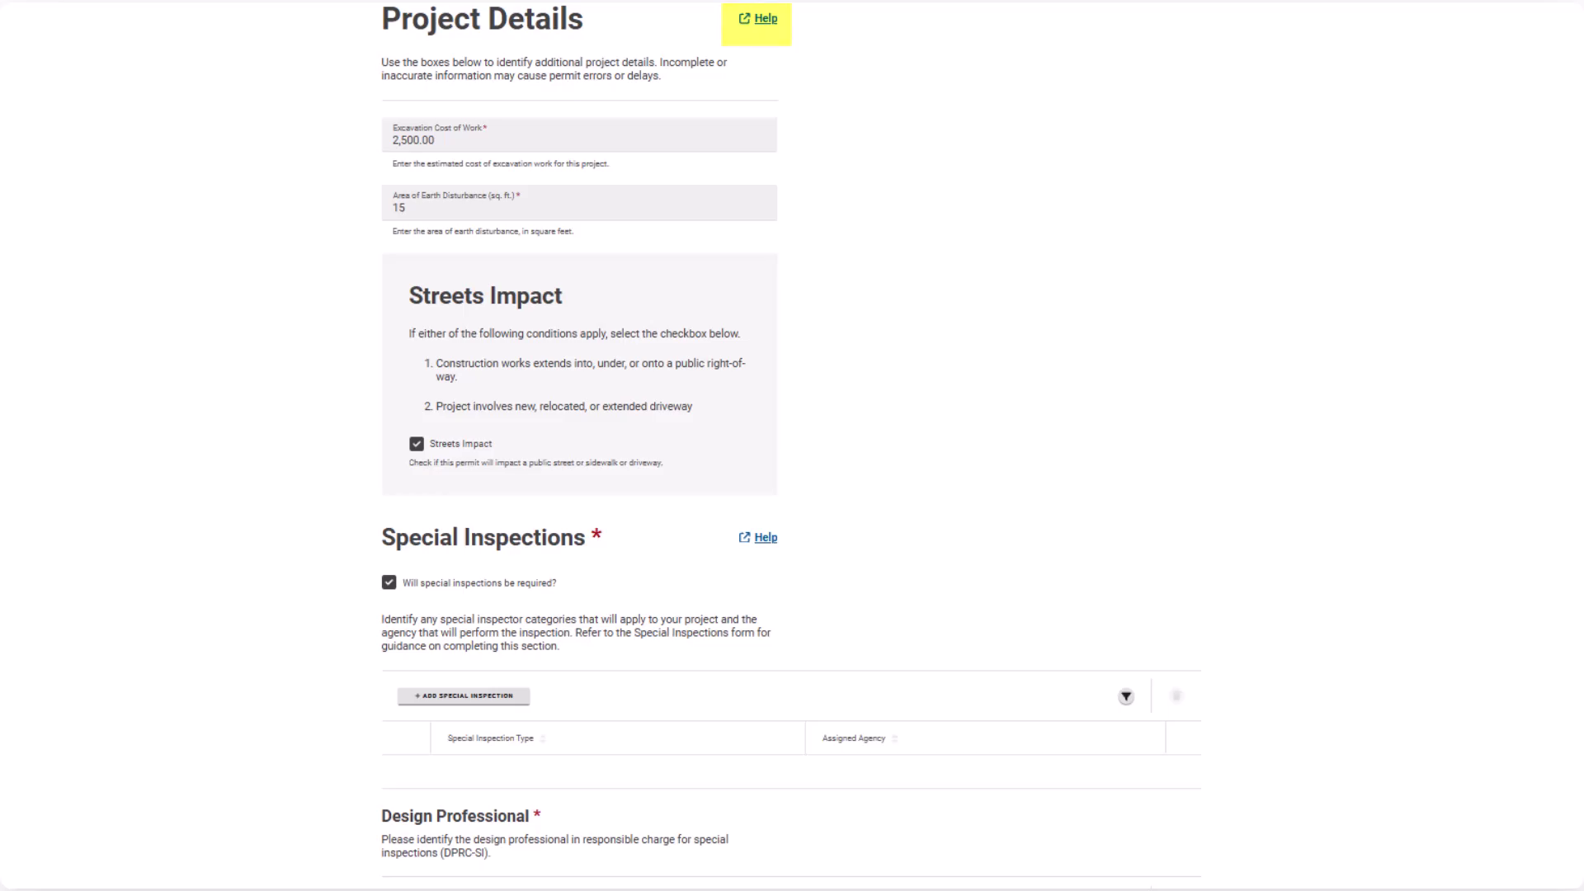
pyautogui.scroll(-3, 792, 446)
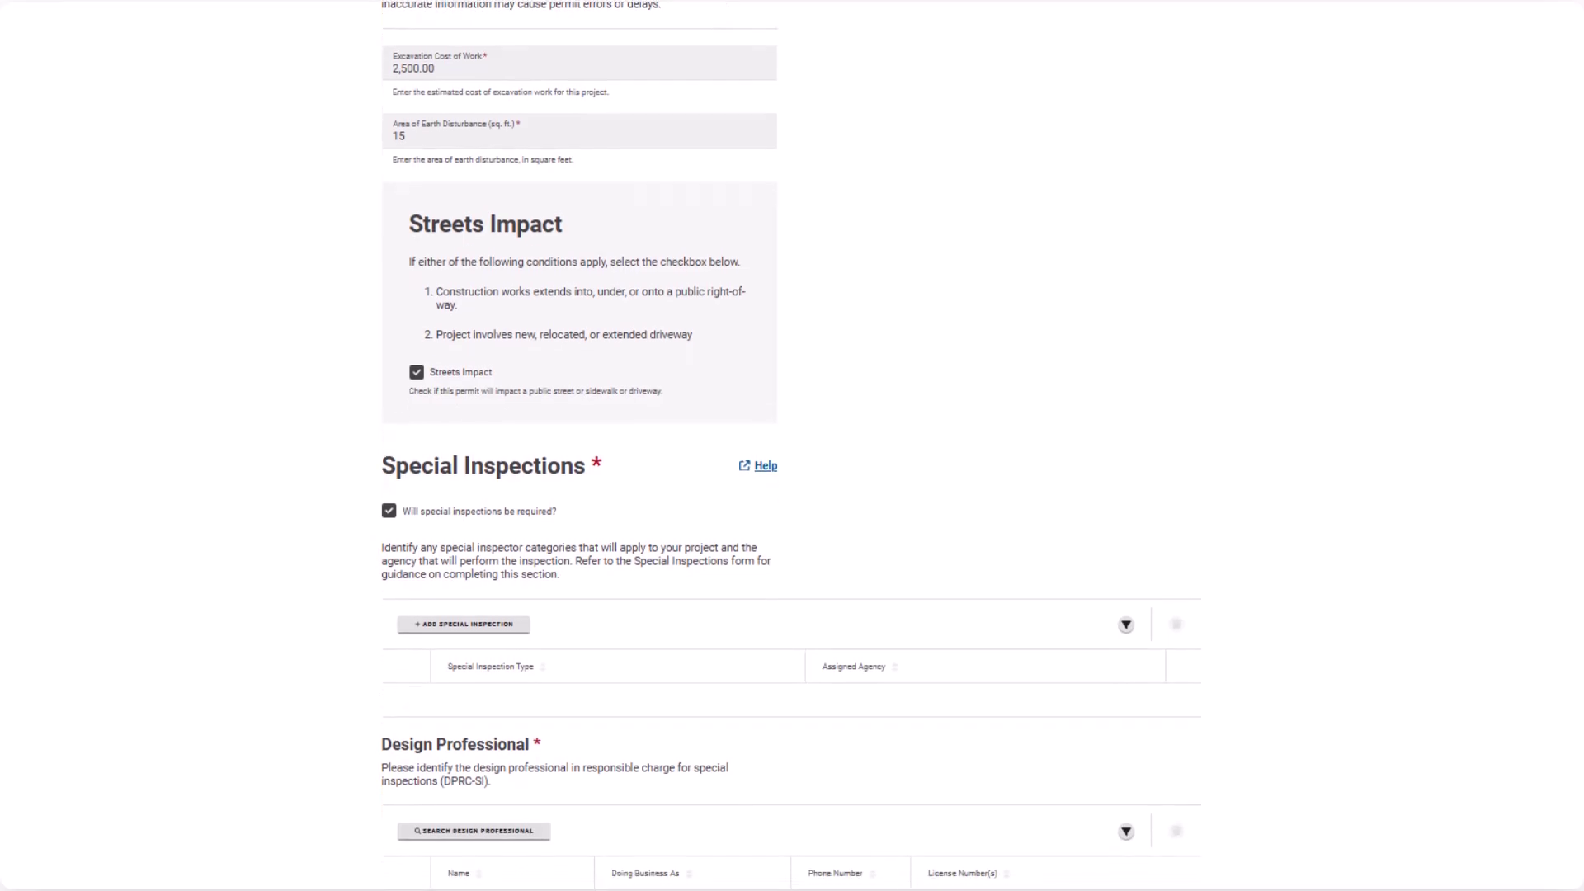
pyautogui.scroll(-3, 791, 446)
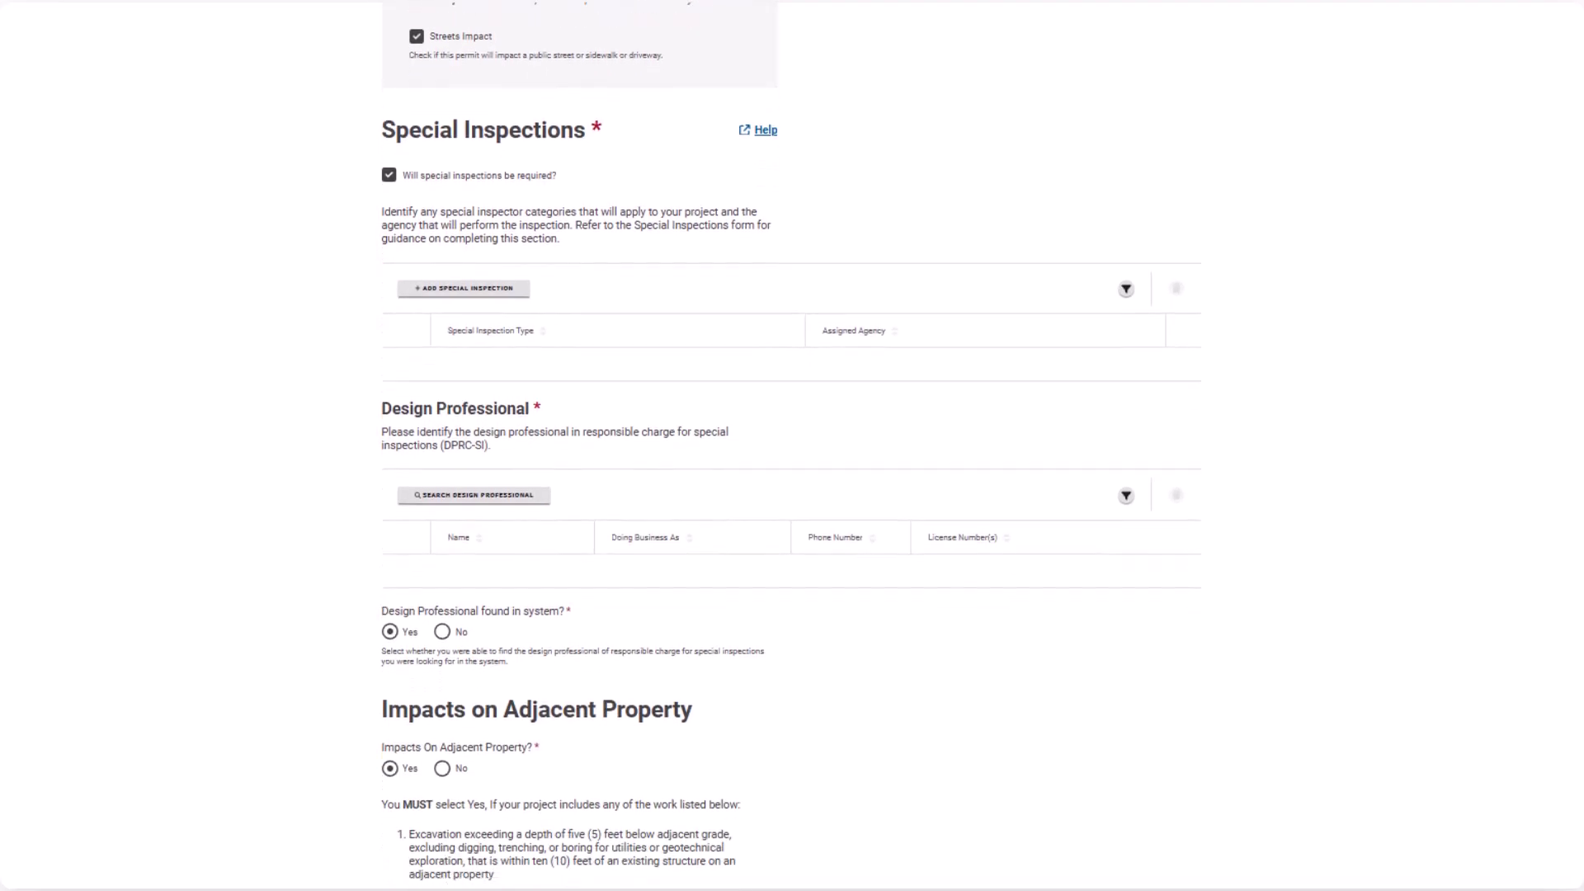
pyautogui.scroll(-1, 791, 445)
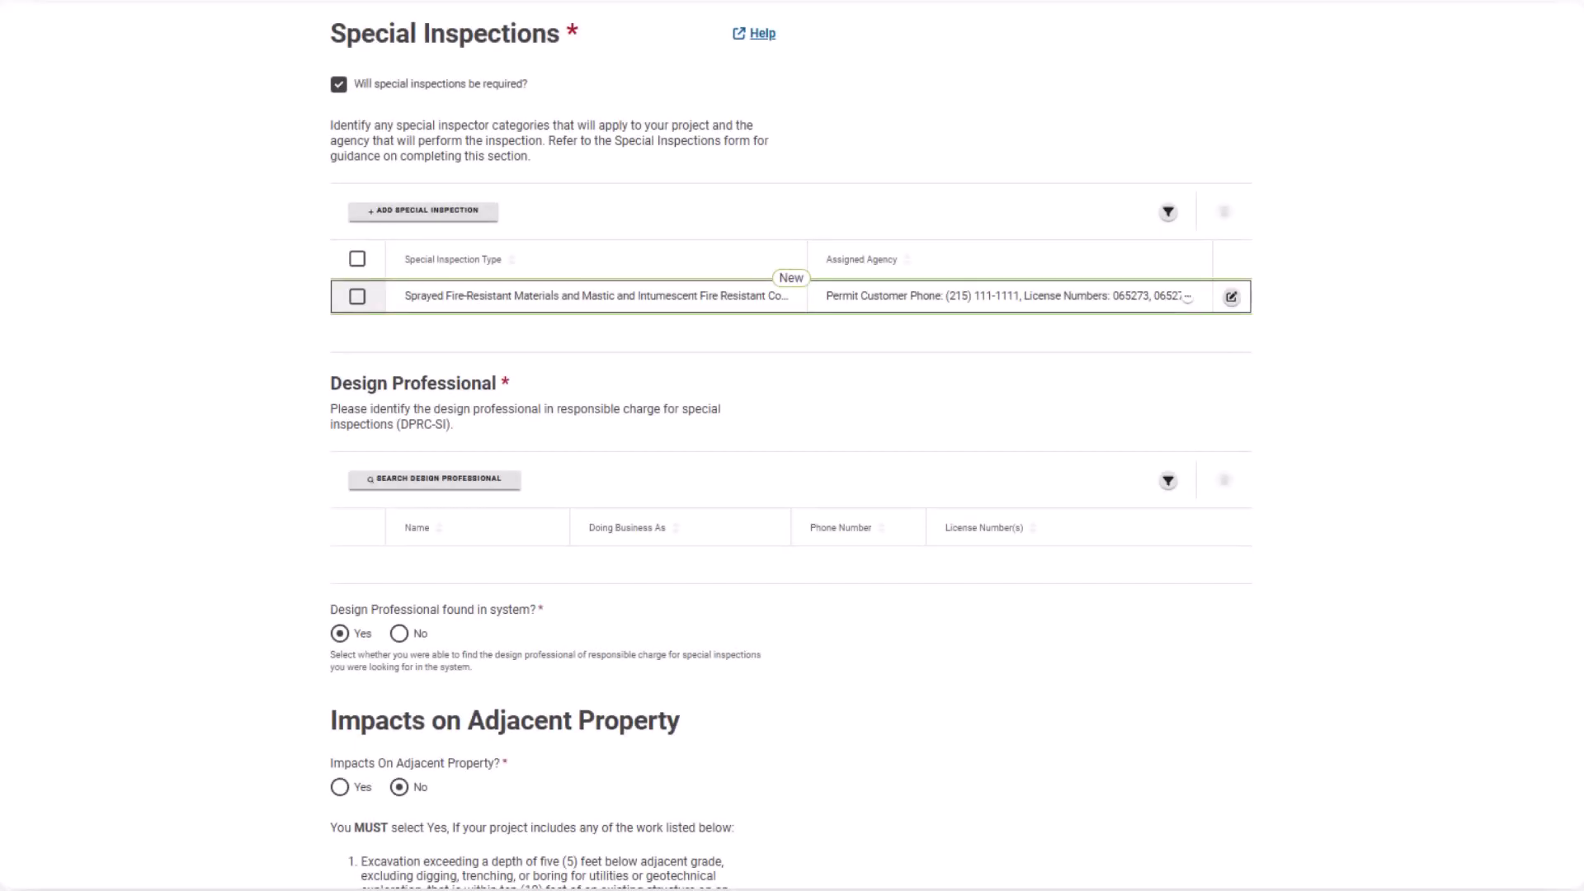
# Browse the inspection types for a new special inspection and delete the listed fire-resistant materials inspection.
pyautogui.click(404, 211)
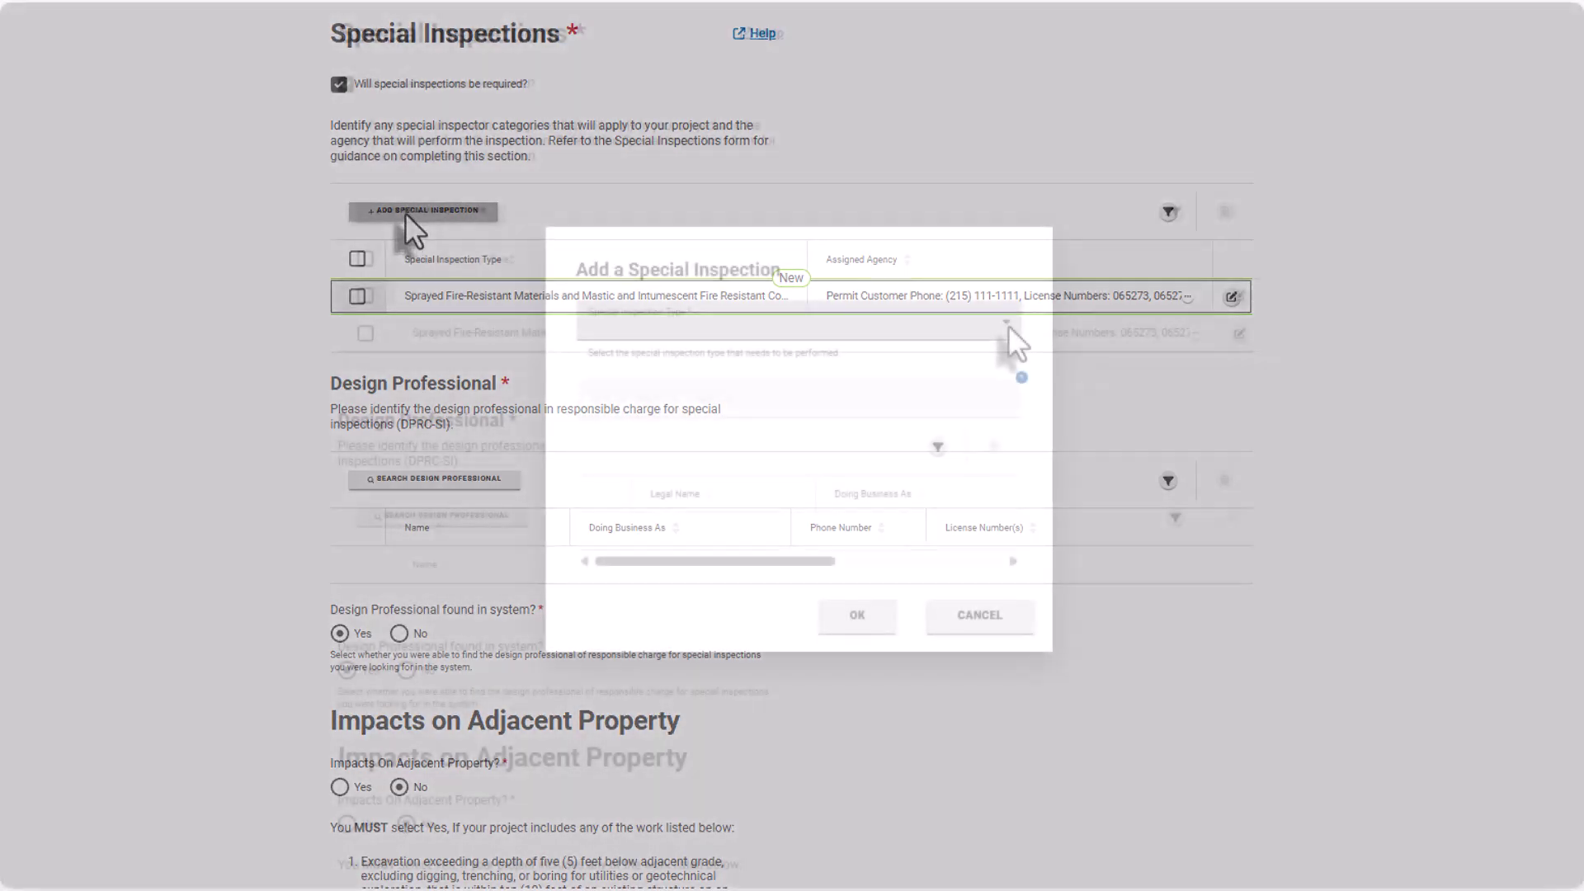
pyautogui.click(1008, 325)
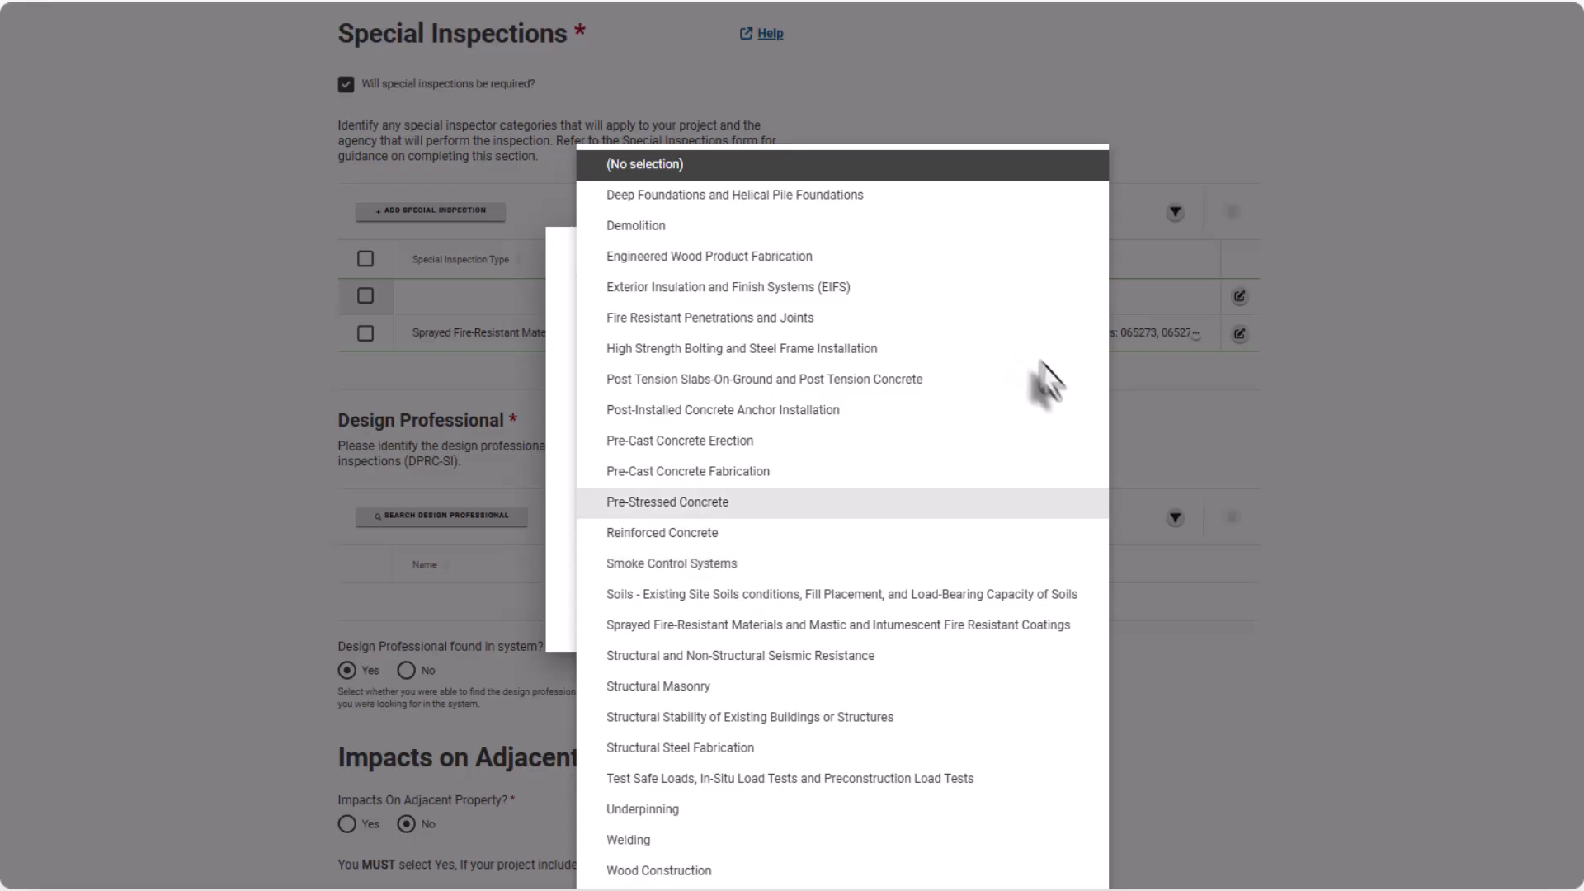
pyautogui.click(1178, 510)
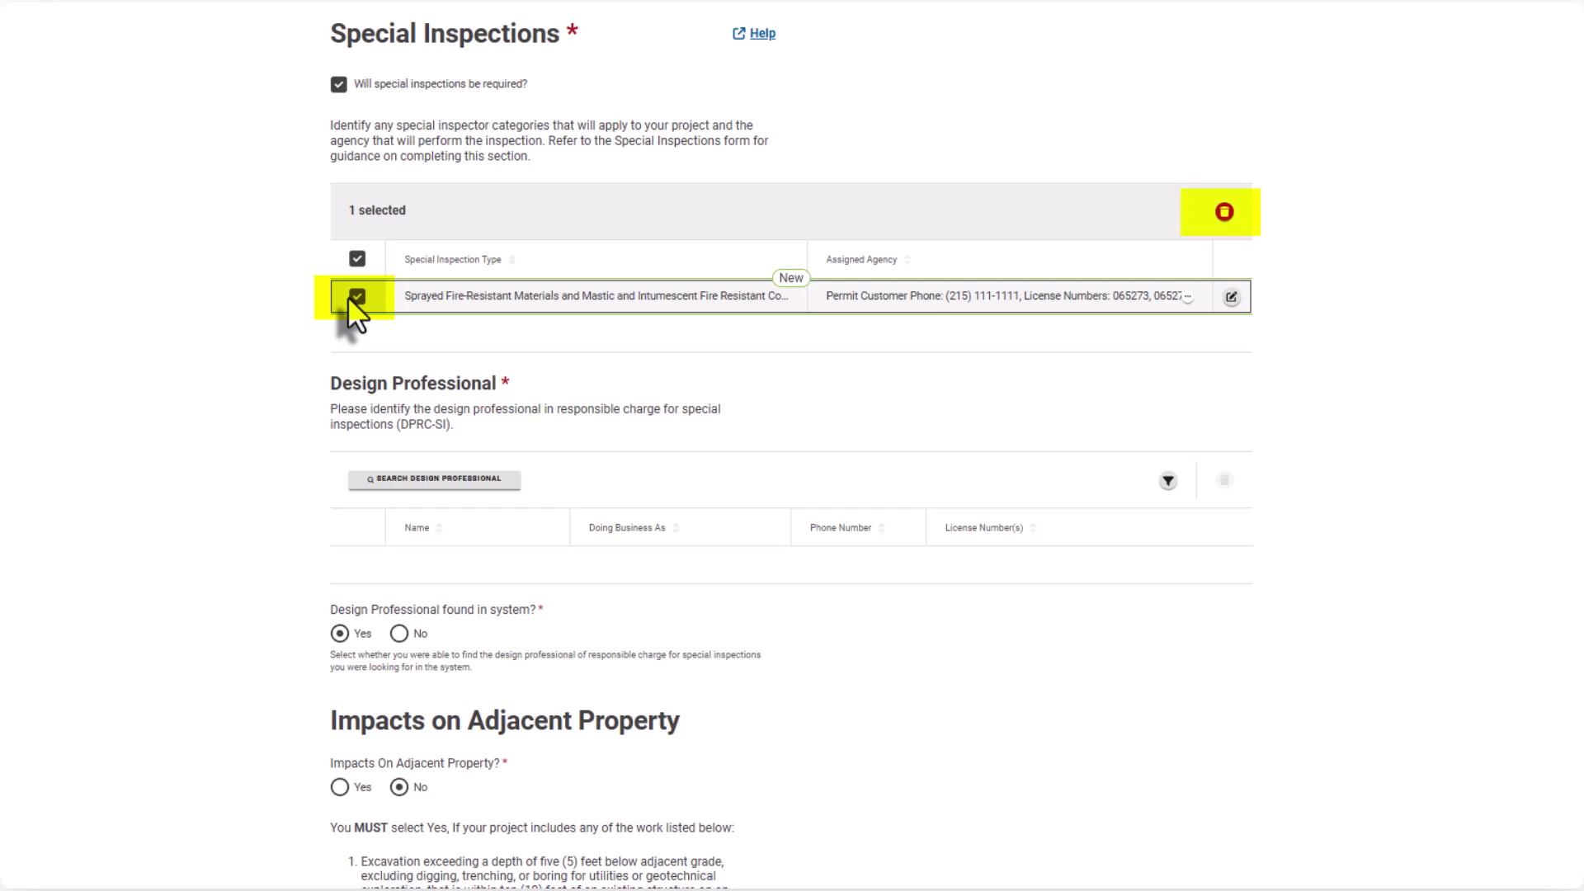
pyautogui.click(1228, 214)
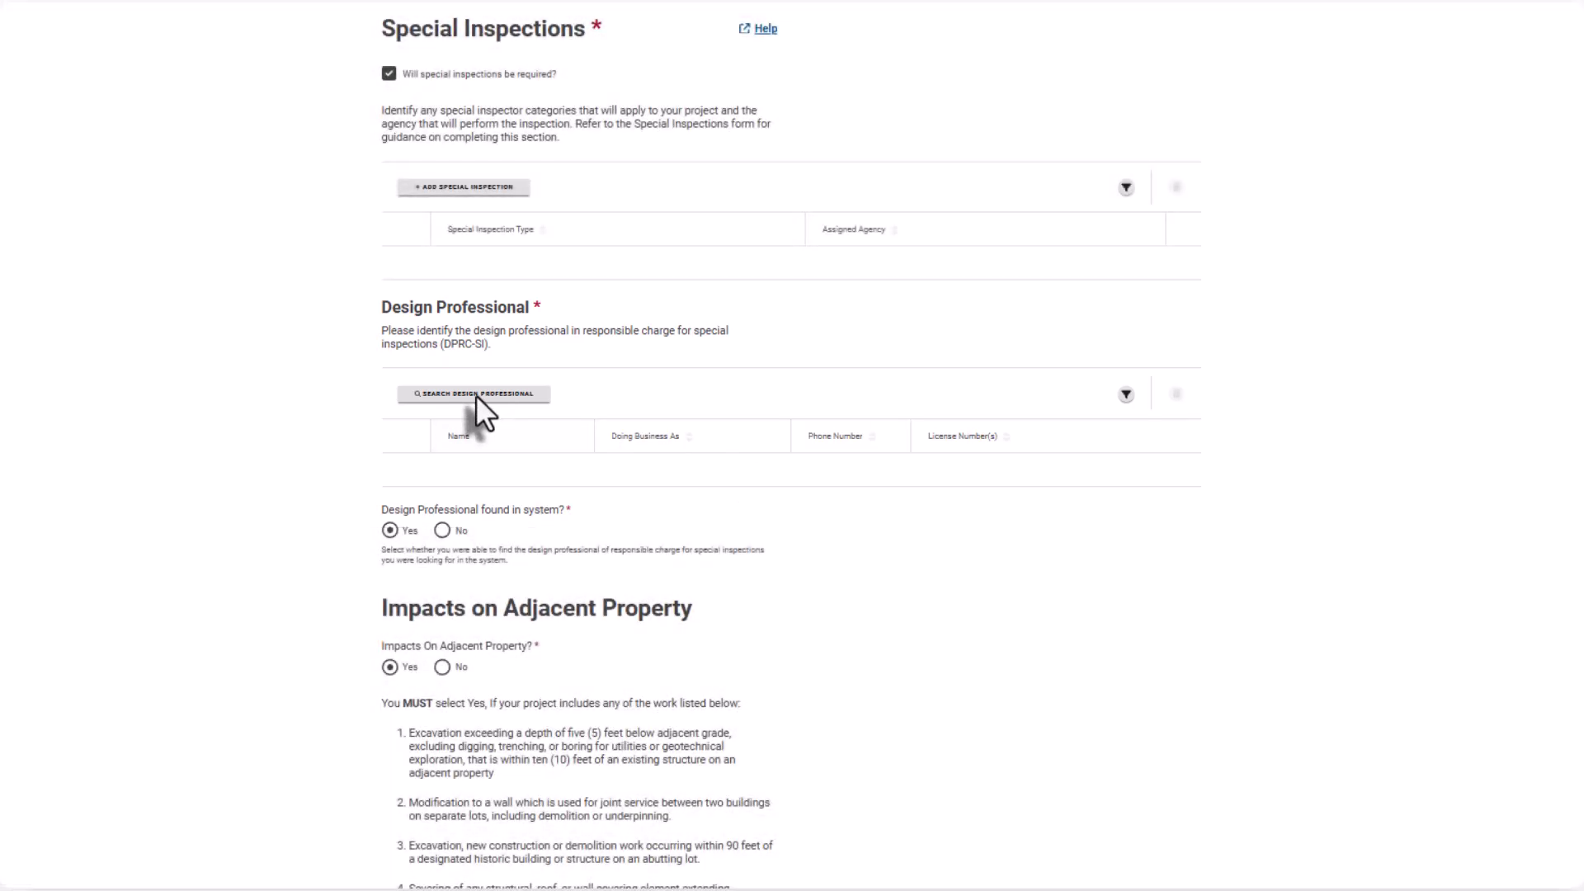
# Open the design professional search for special inspections and try marking the professional as not found in the system.
pyautogui.click(475, 394)
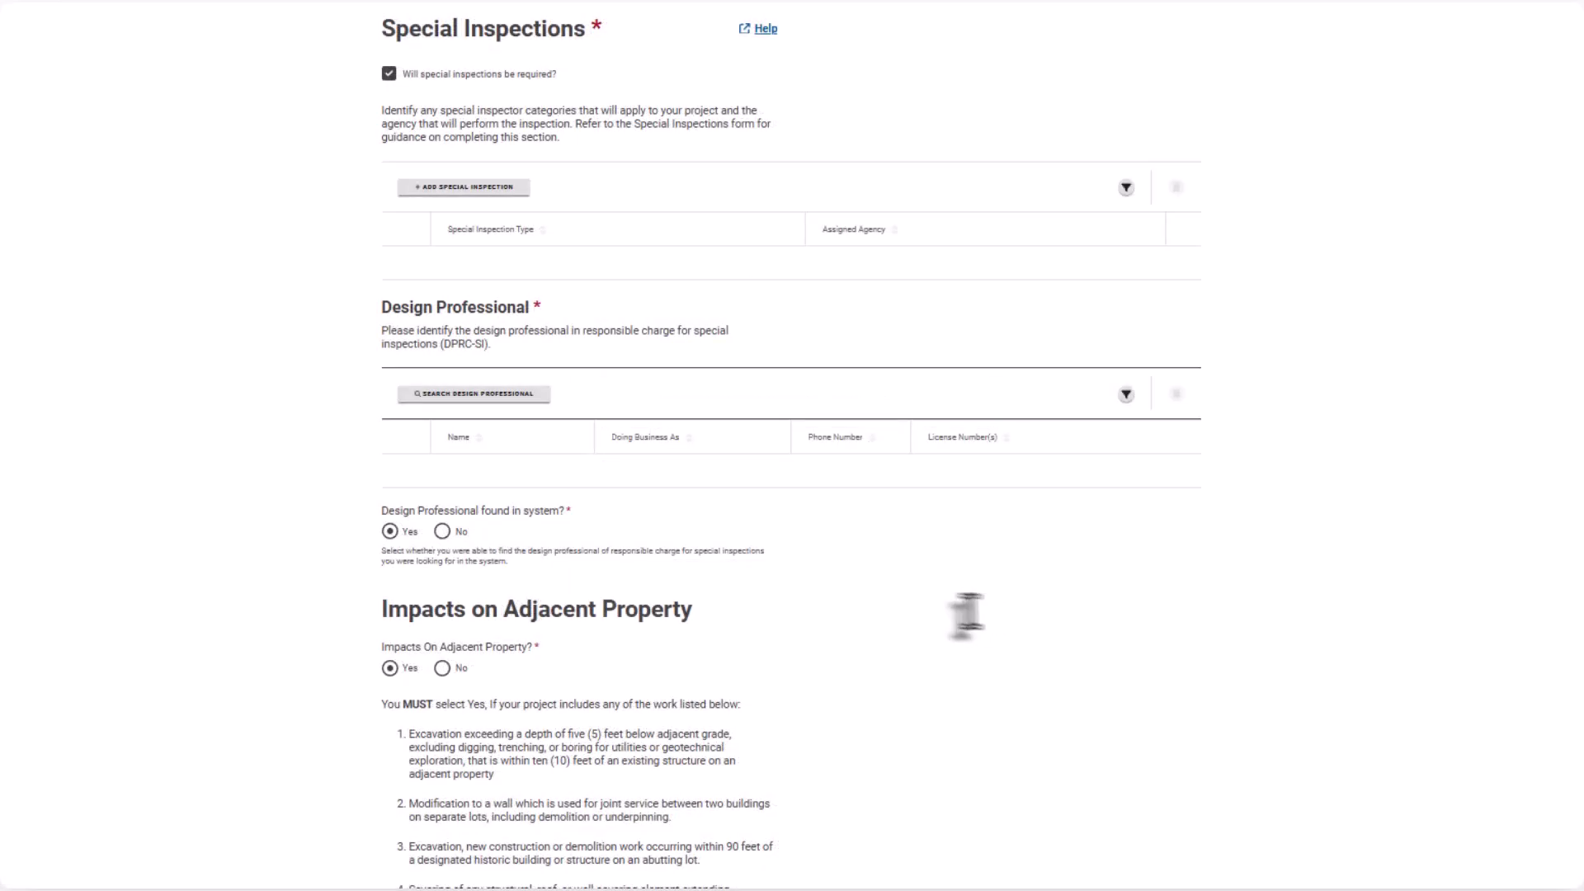
pyautogui.click(442, 532)
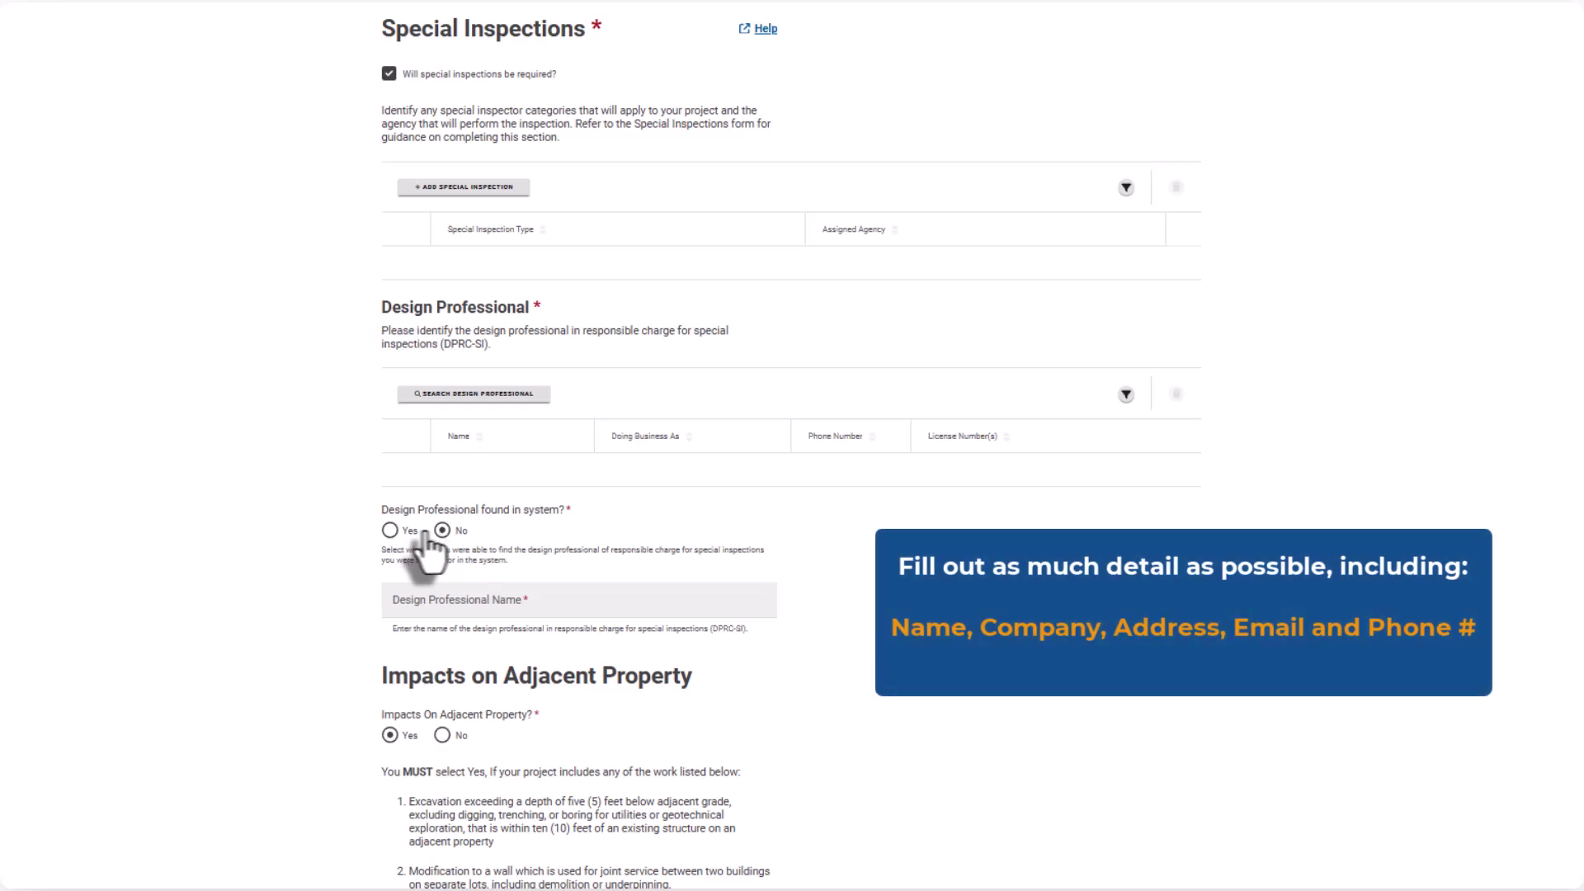
pyautogui.click(390, 531)
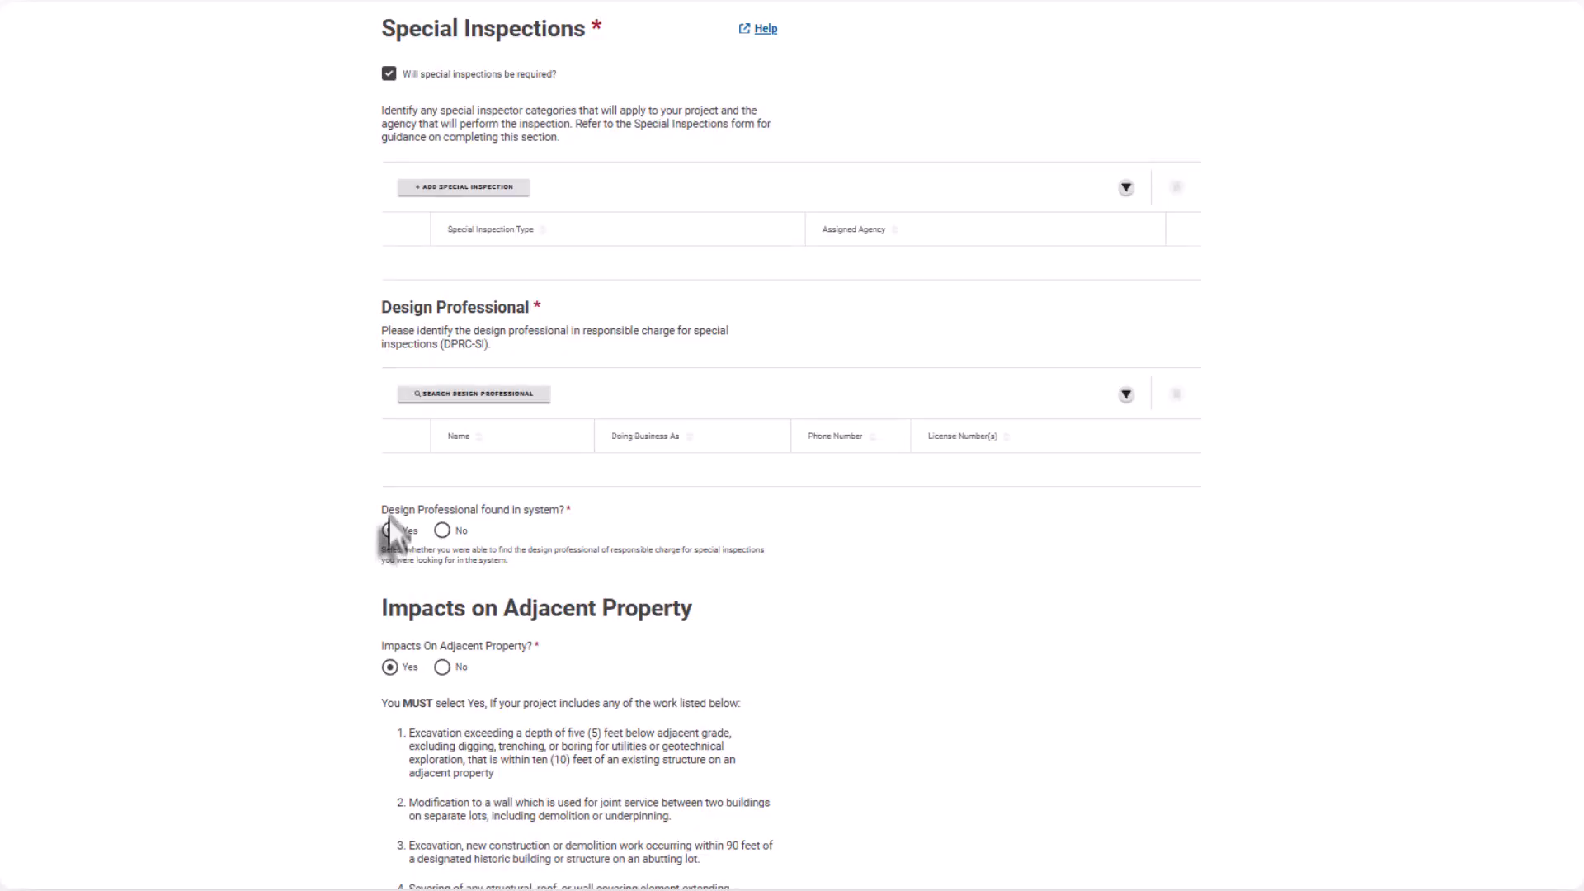
# Mark special inspections as not required, set Impacts On Adjacent Property to No, and proceed to Related Permits.
pyautogui.click(388, 73)
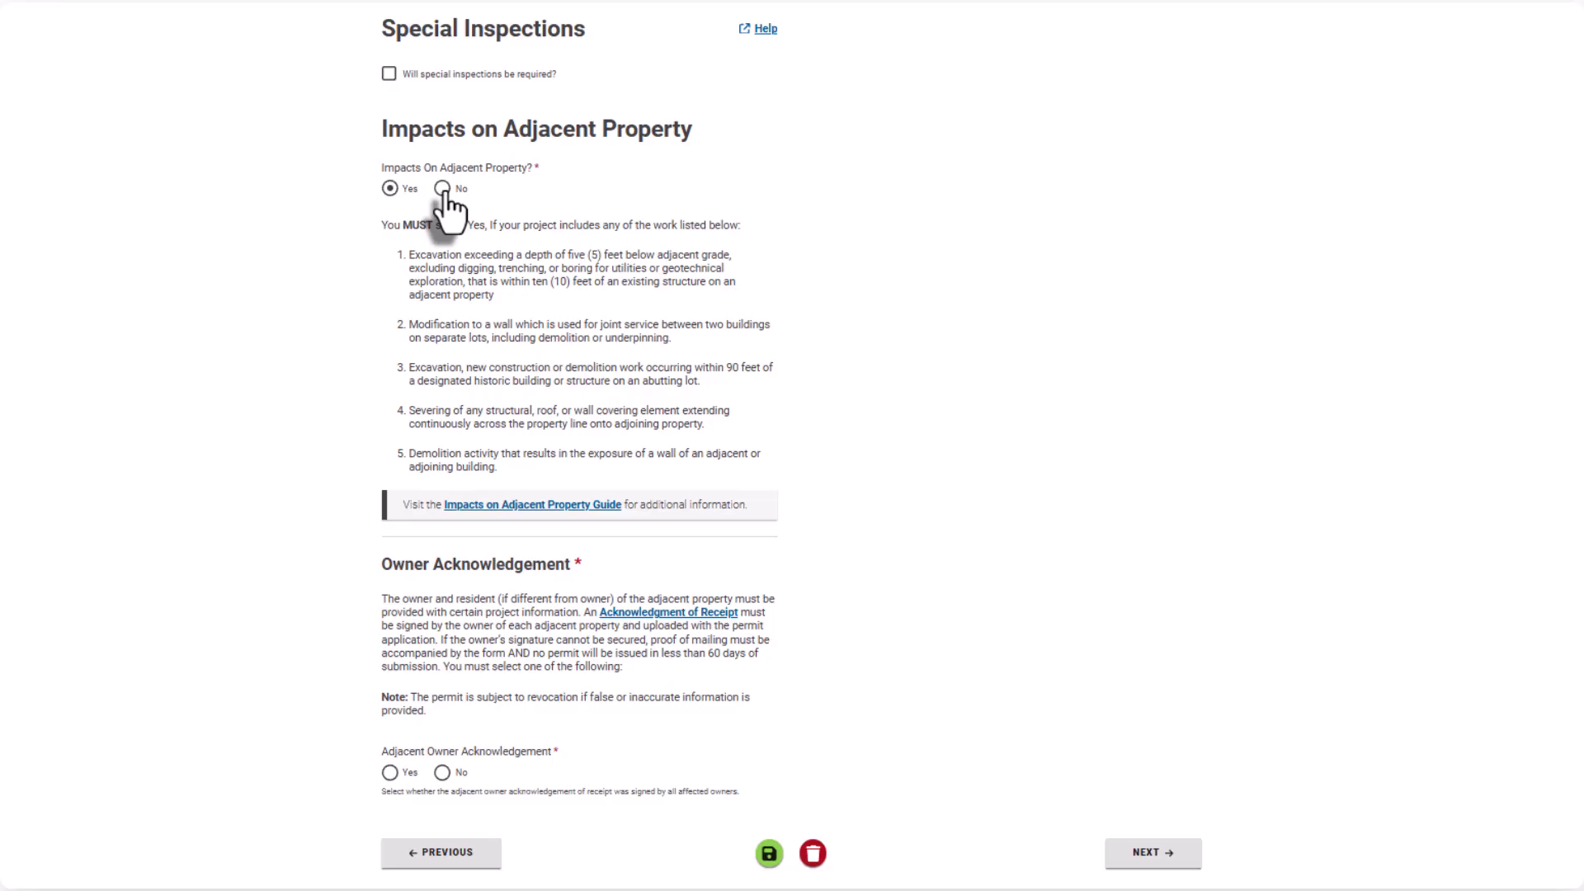
pyautogui.click(444, 189)
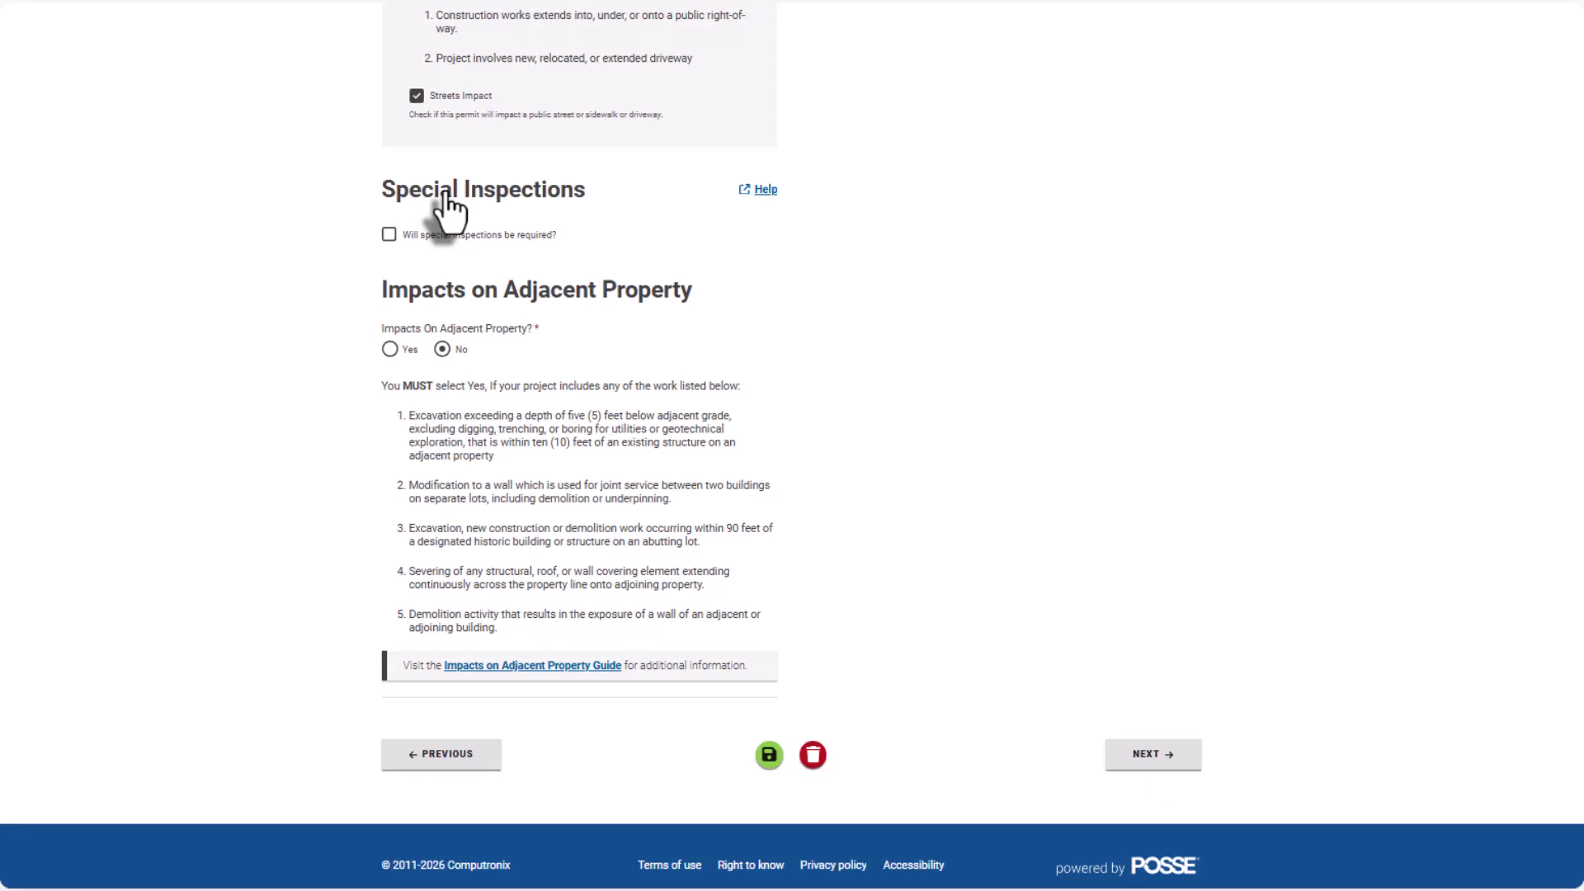
pyautogui.click(1164, 757)
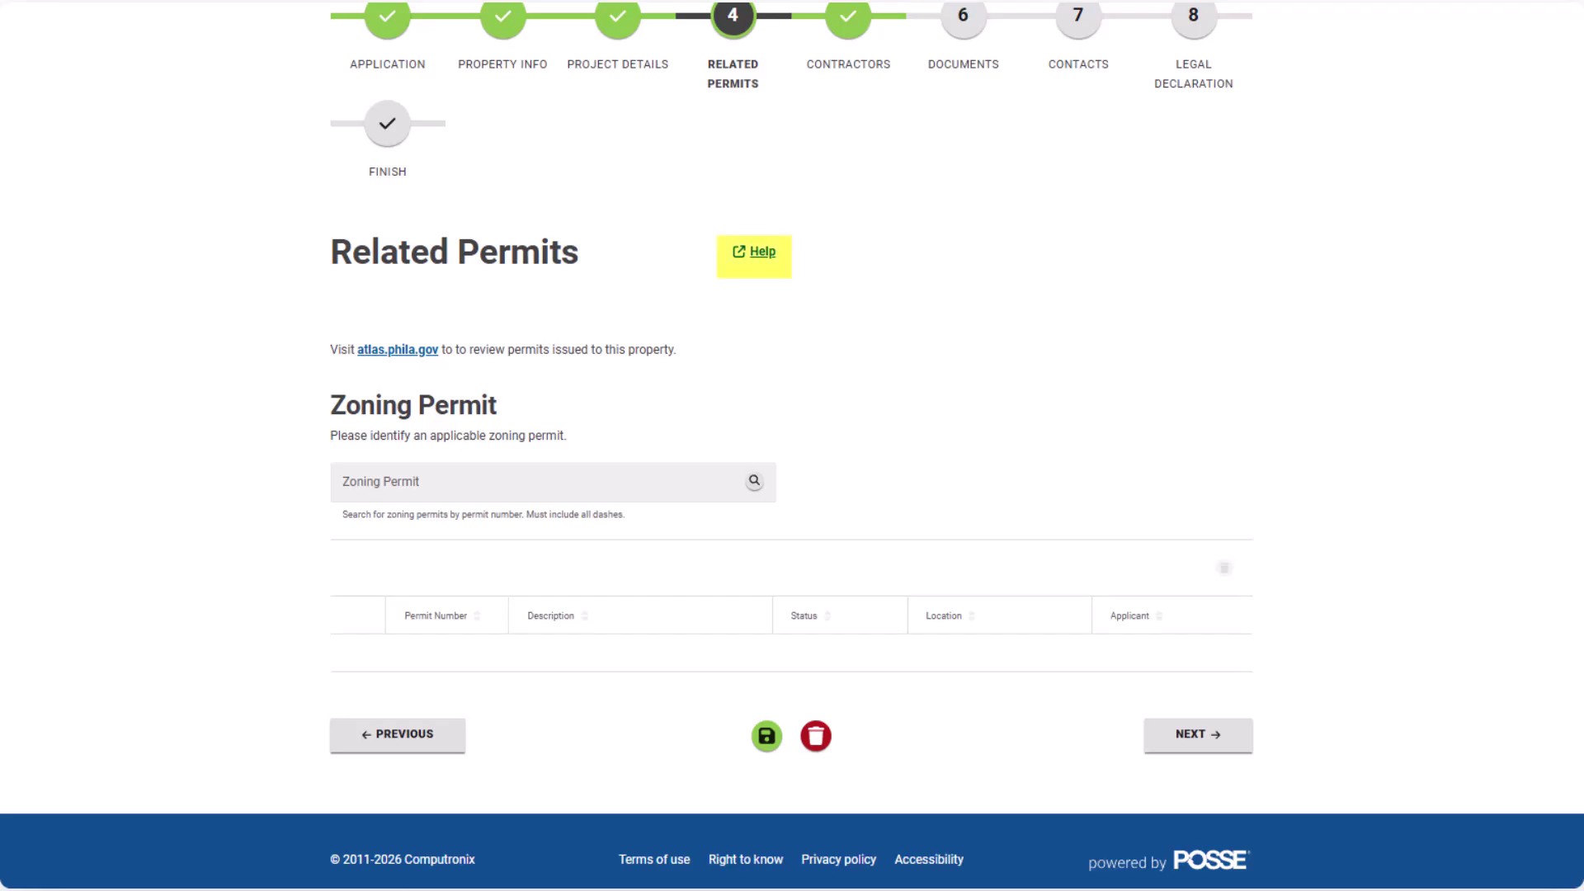
# Skip the zoning permit and add the contractor matching the entered license number as the general contractor.
pyautogui.click(1200, 734)
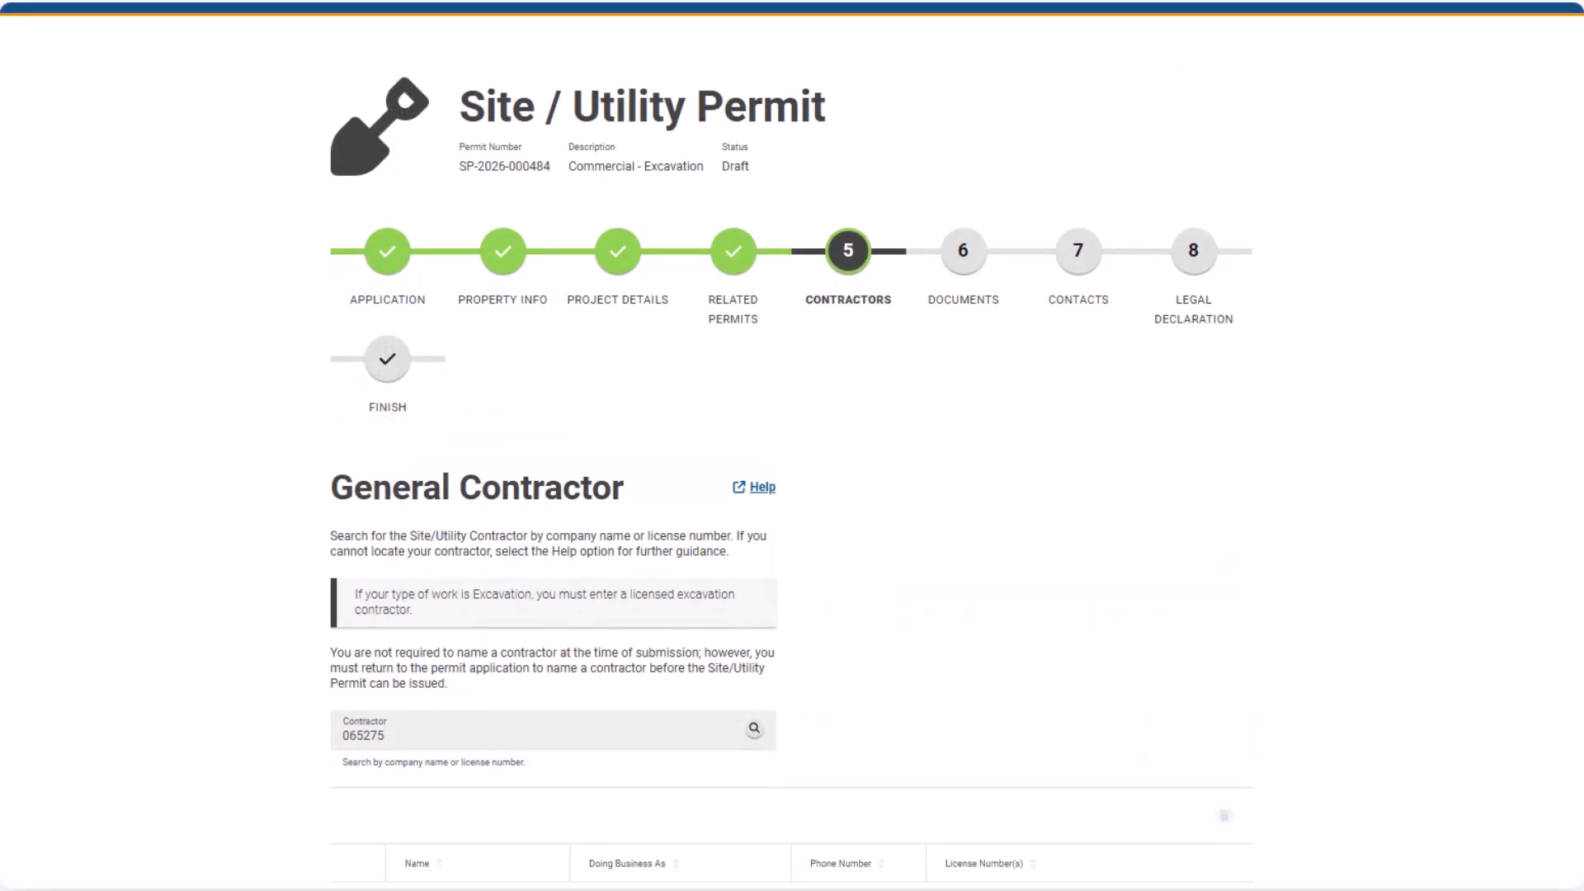
pyautogui.scroll(-2, 792, 446)
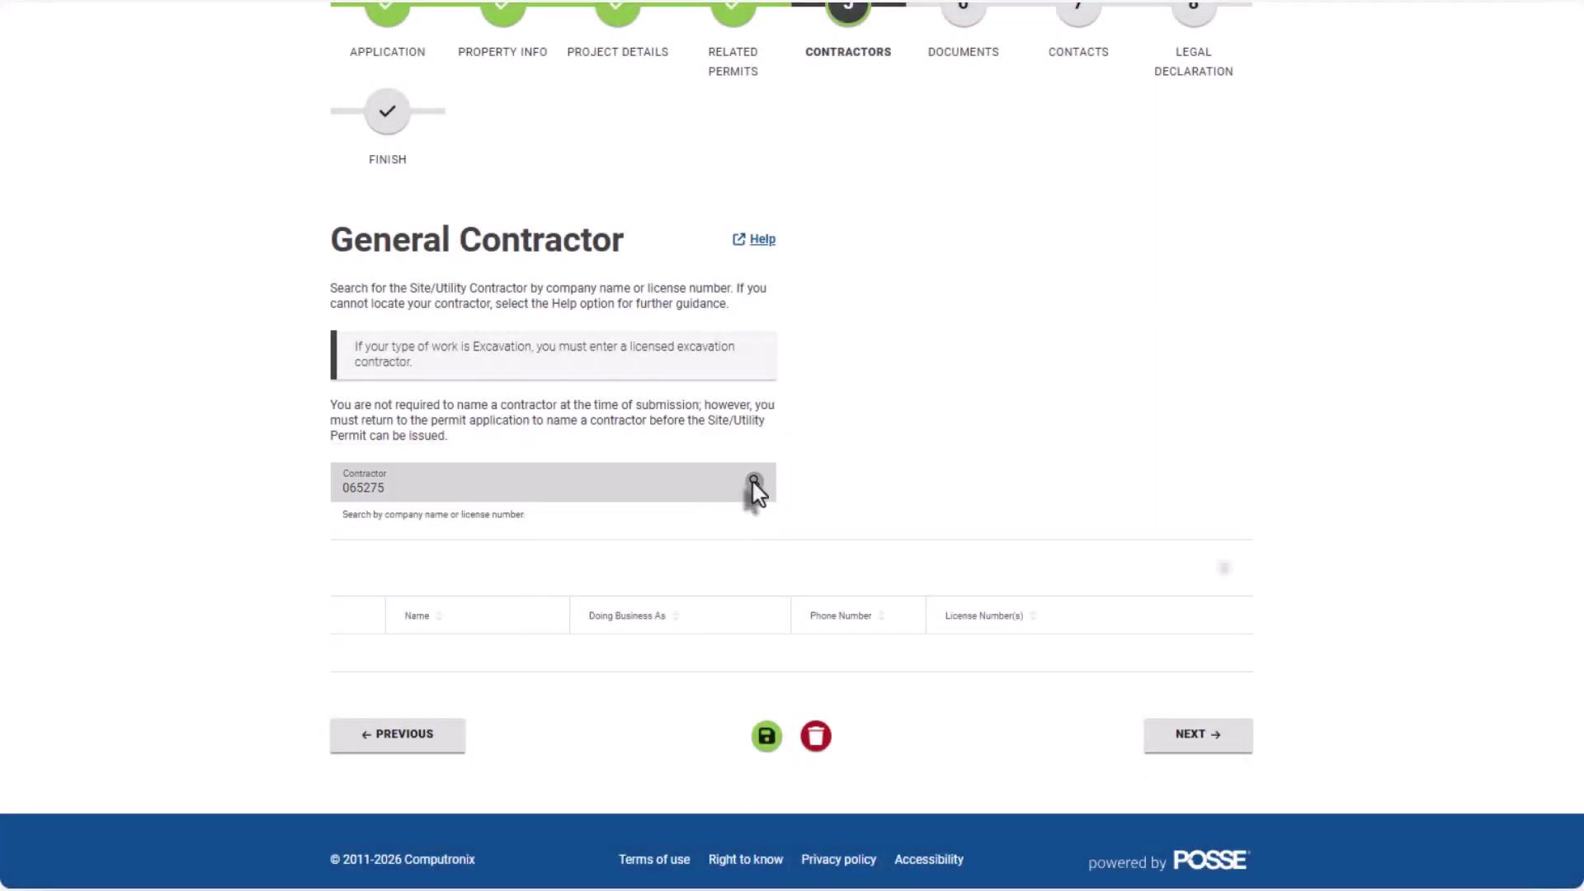
pyautogui.click(754, 482)
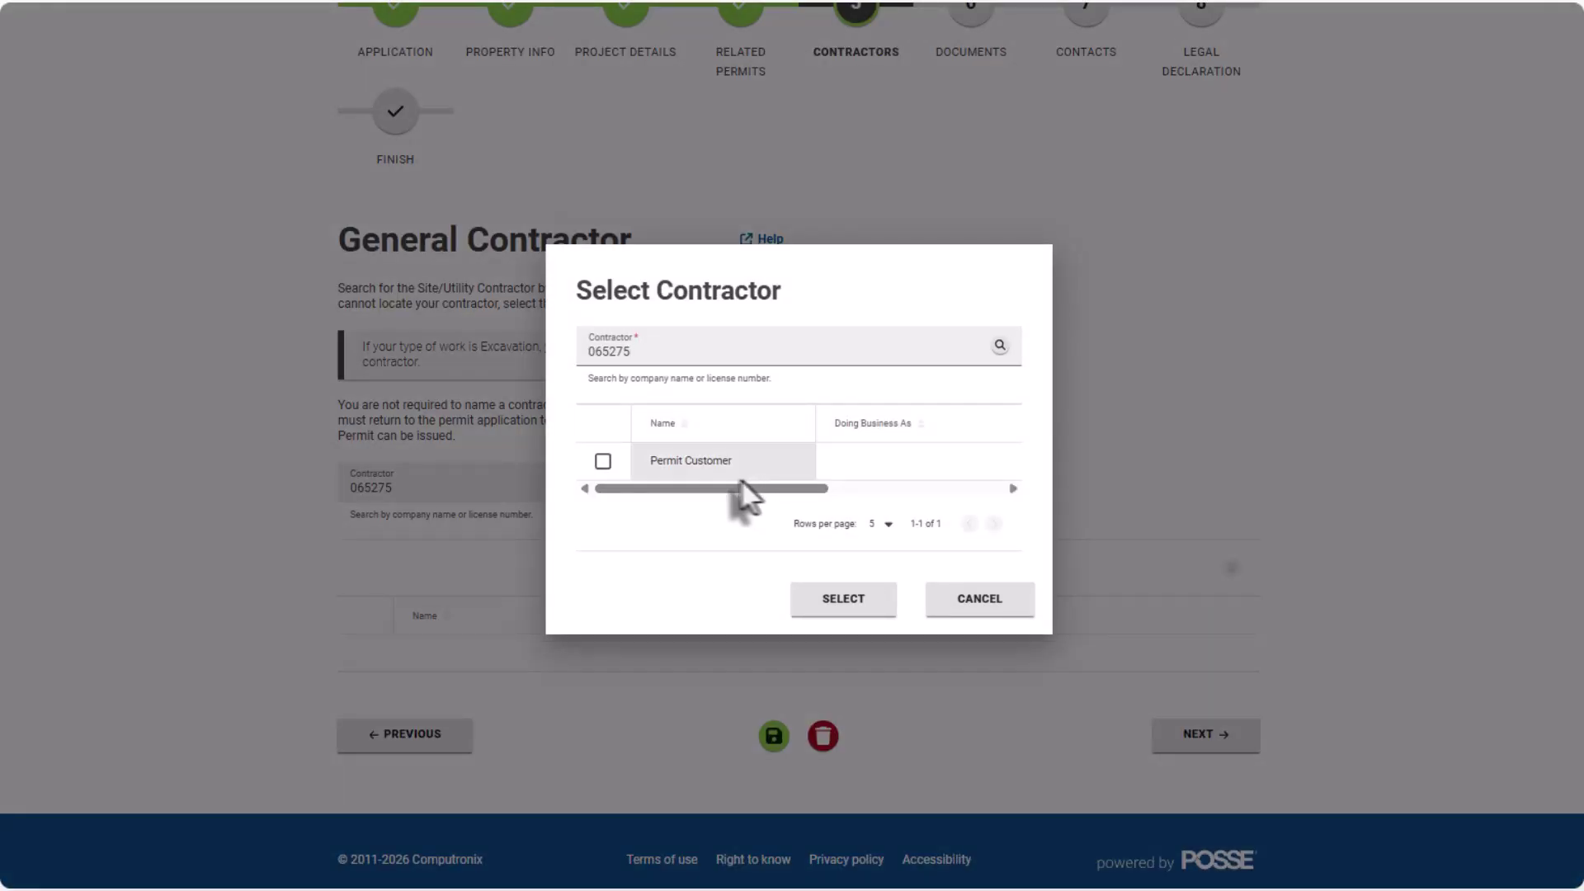
pyautogui.click(603, 463)
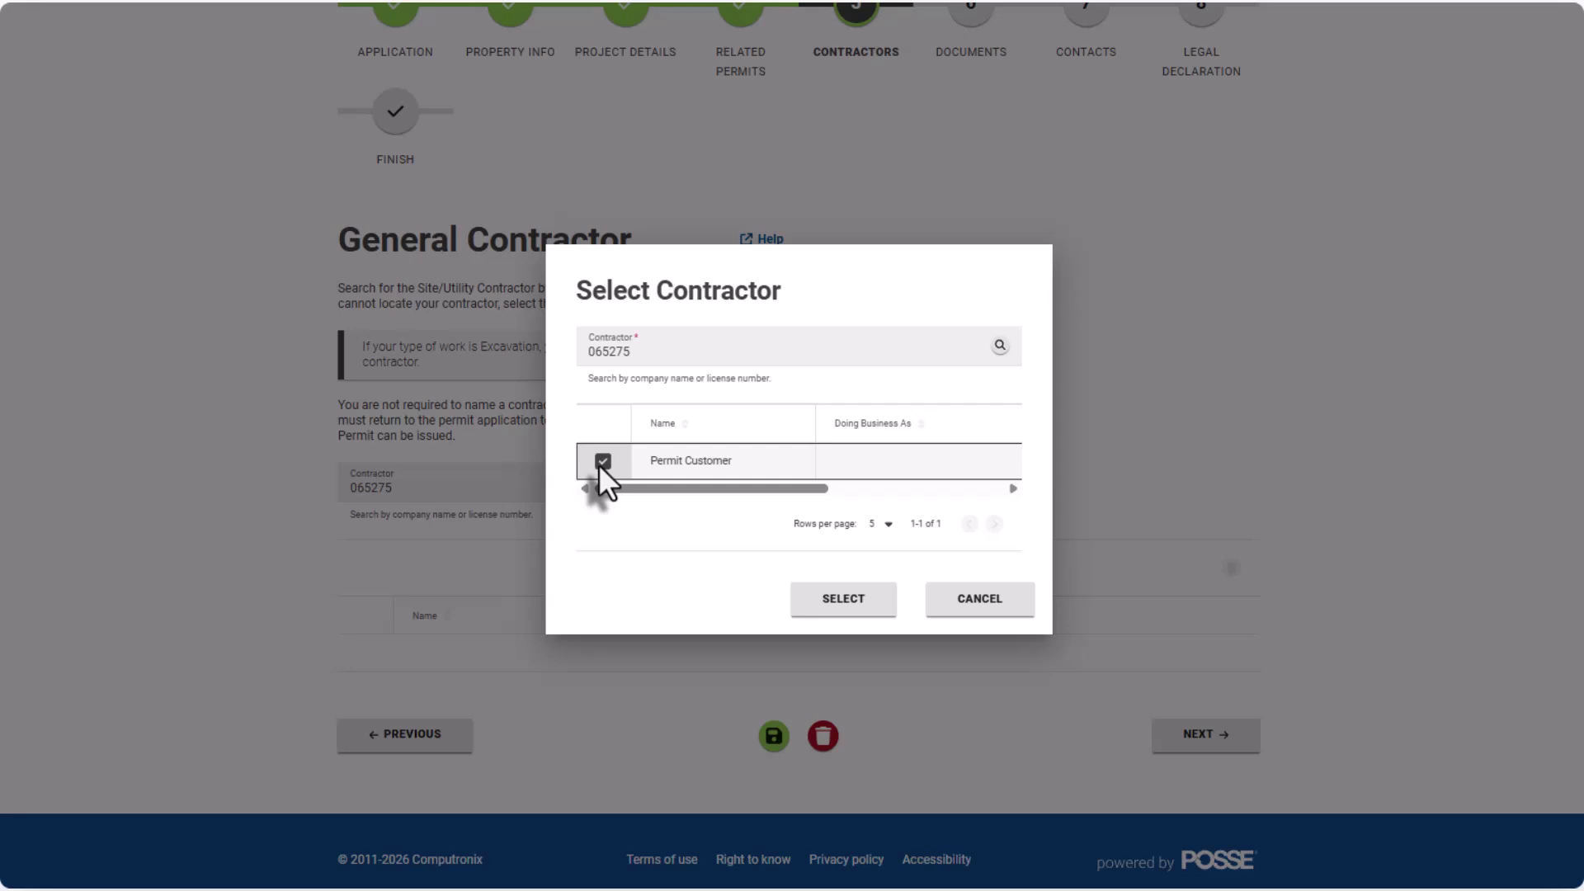
pyautogui.click(825, 597)
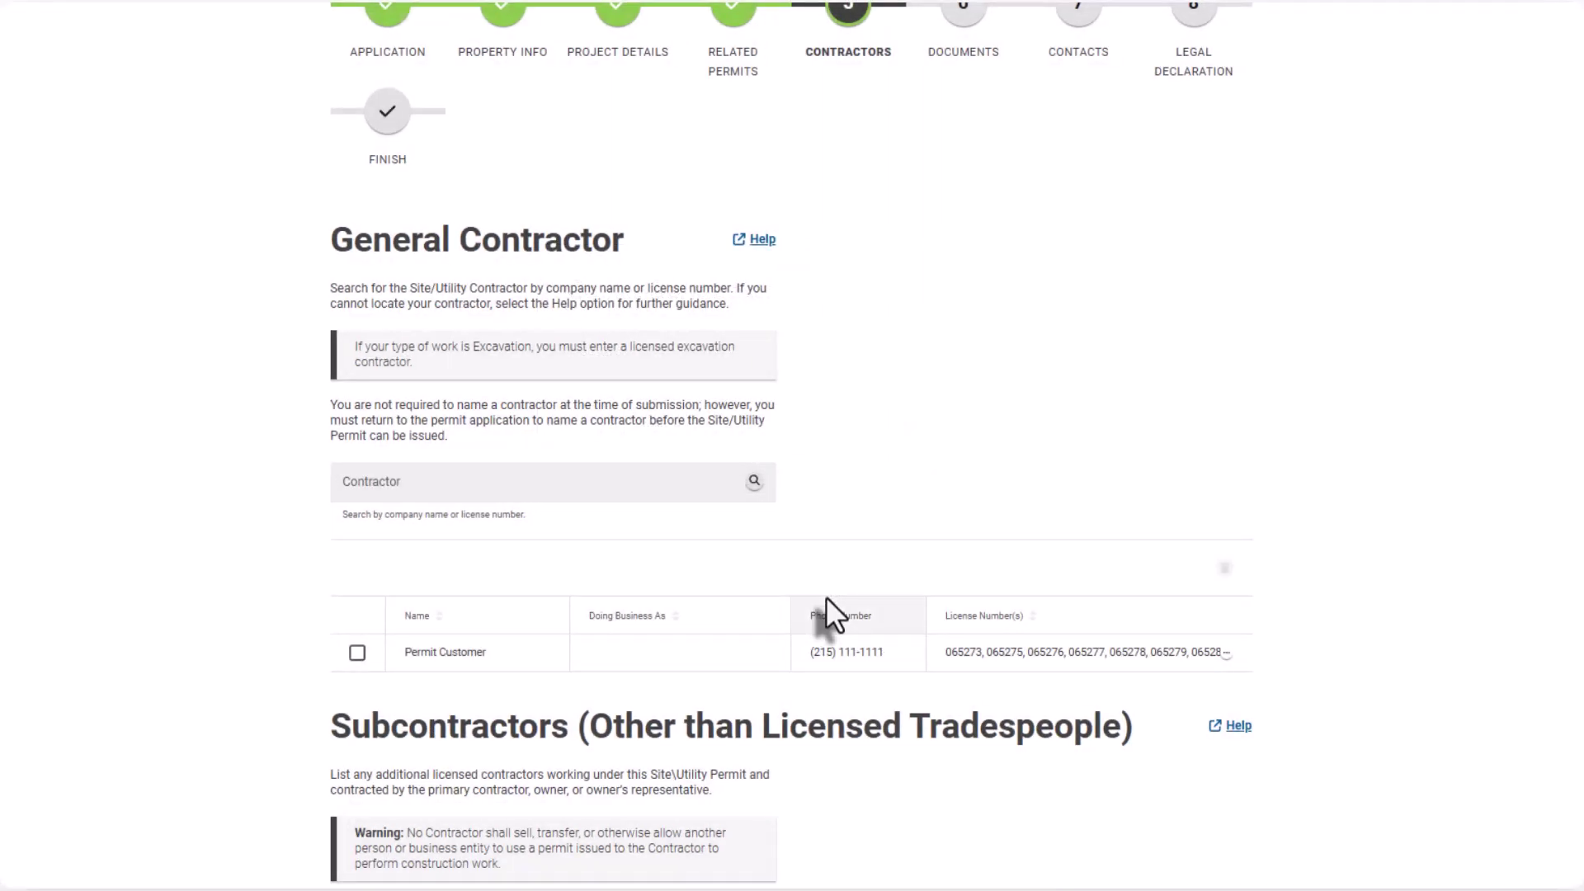
# Select the general contractor's row, leave the subcontractors blank, and proceed to the Documents stage.
pyautogui.click(355, 654)
pyautogui.click(356, 655)
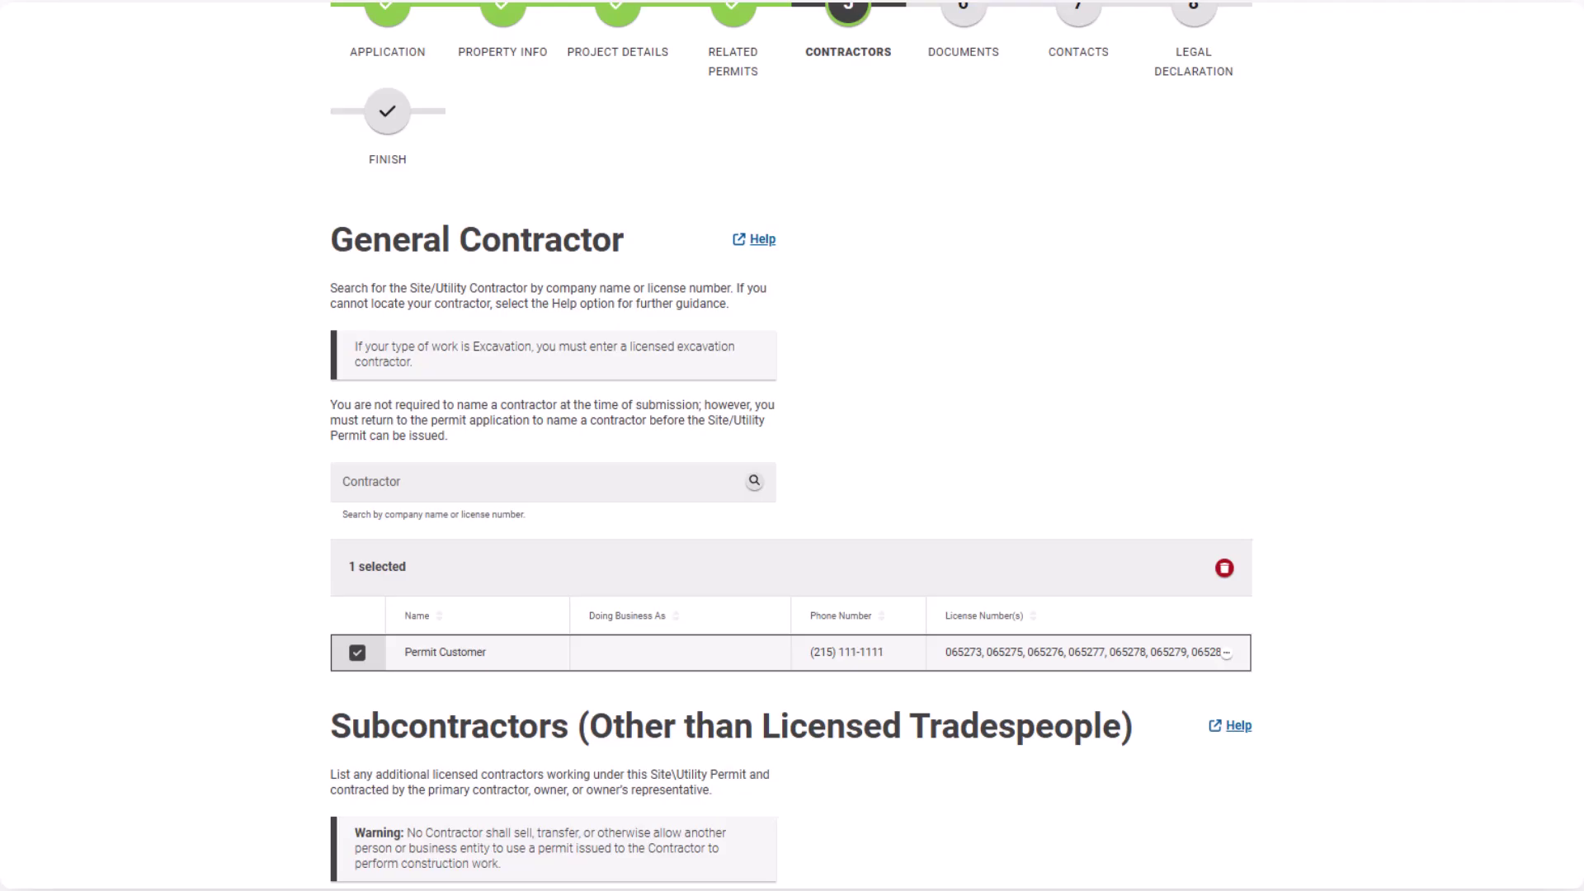
pyautogui.scroll(-5, 790, 445)
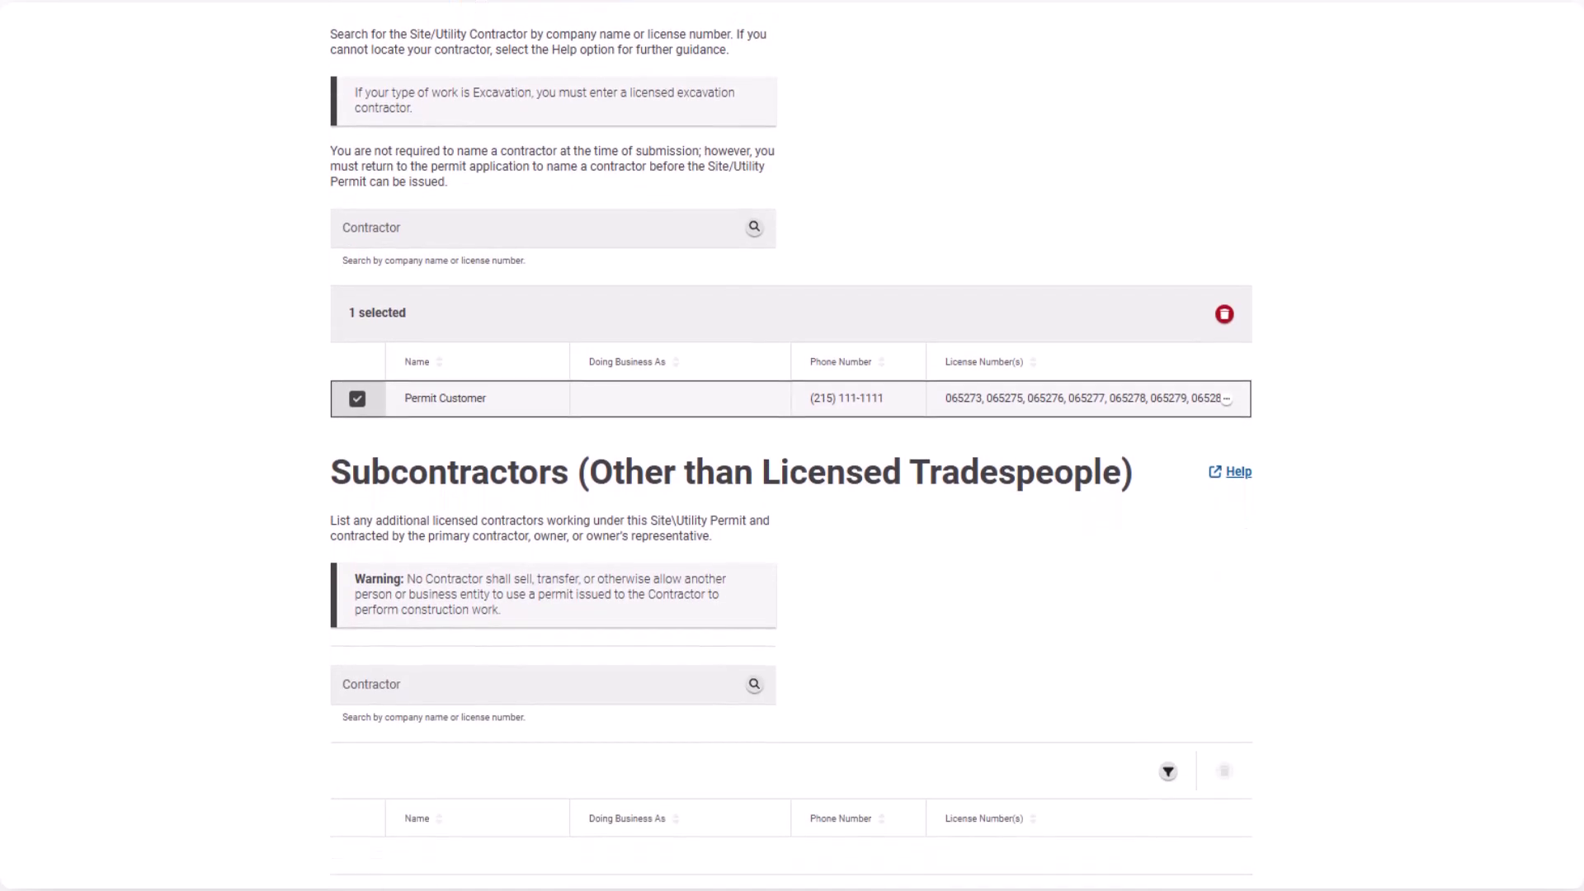
pyautogui.scroll(-4, 790, 446)
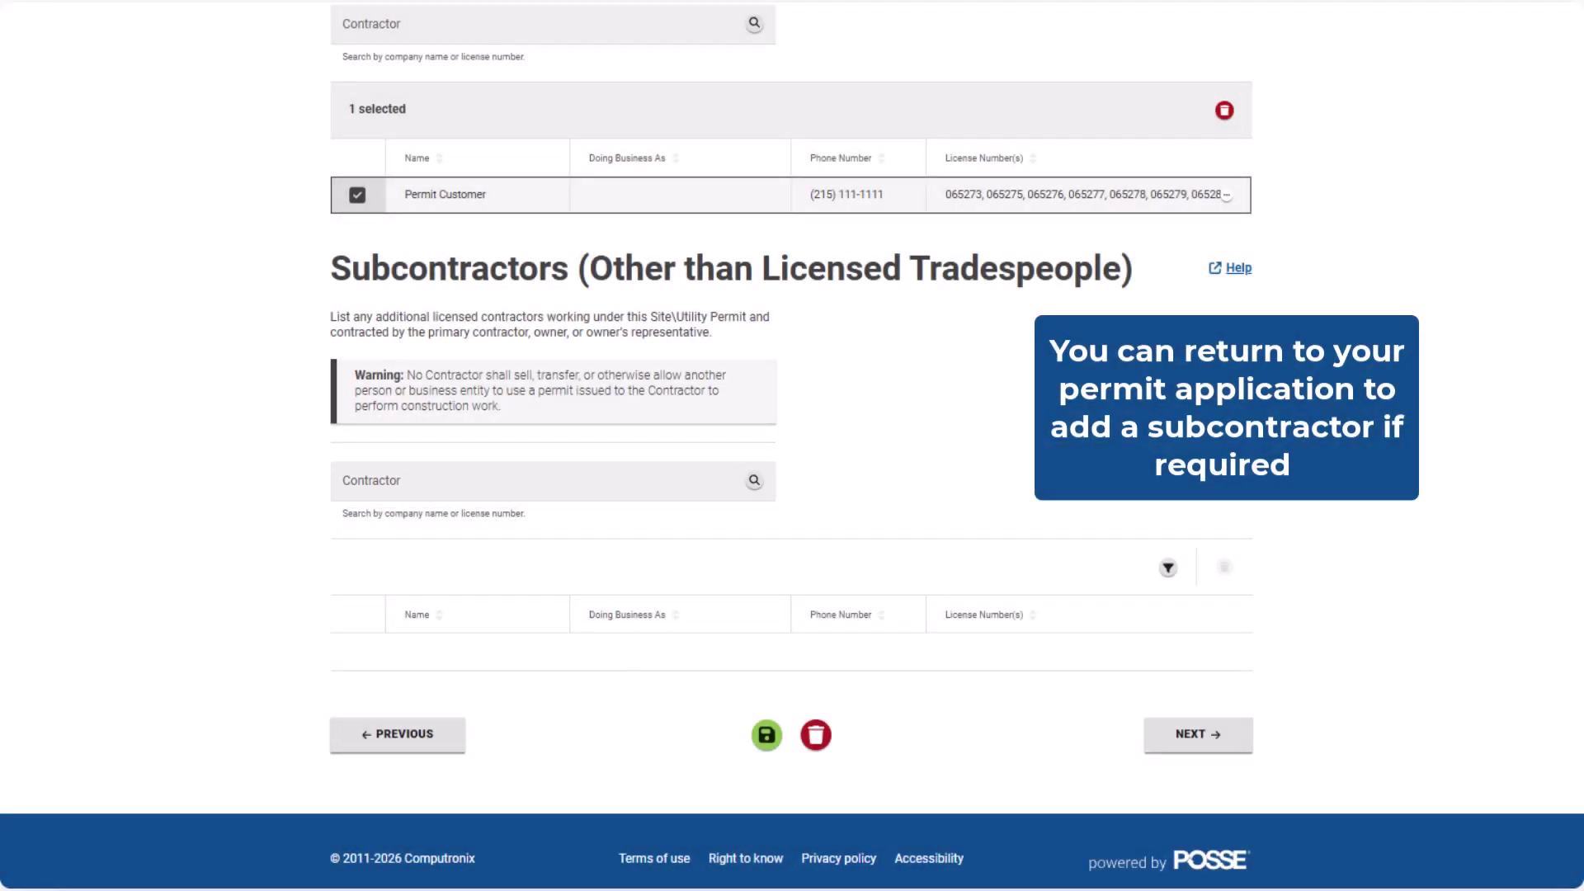
pyautogui.click(1198, 734)
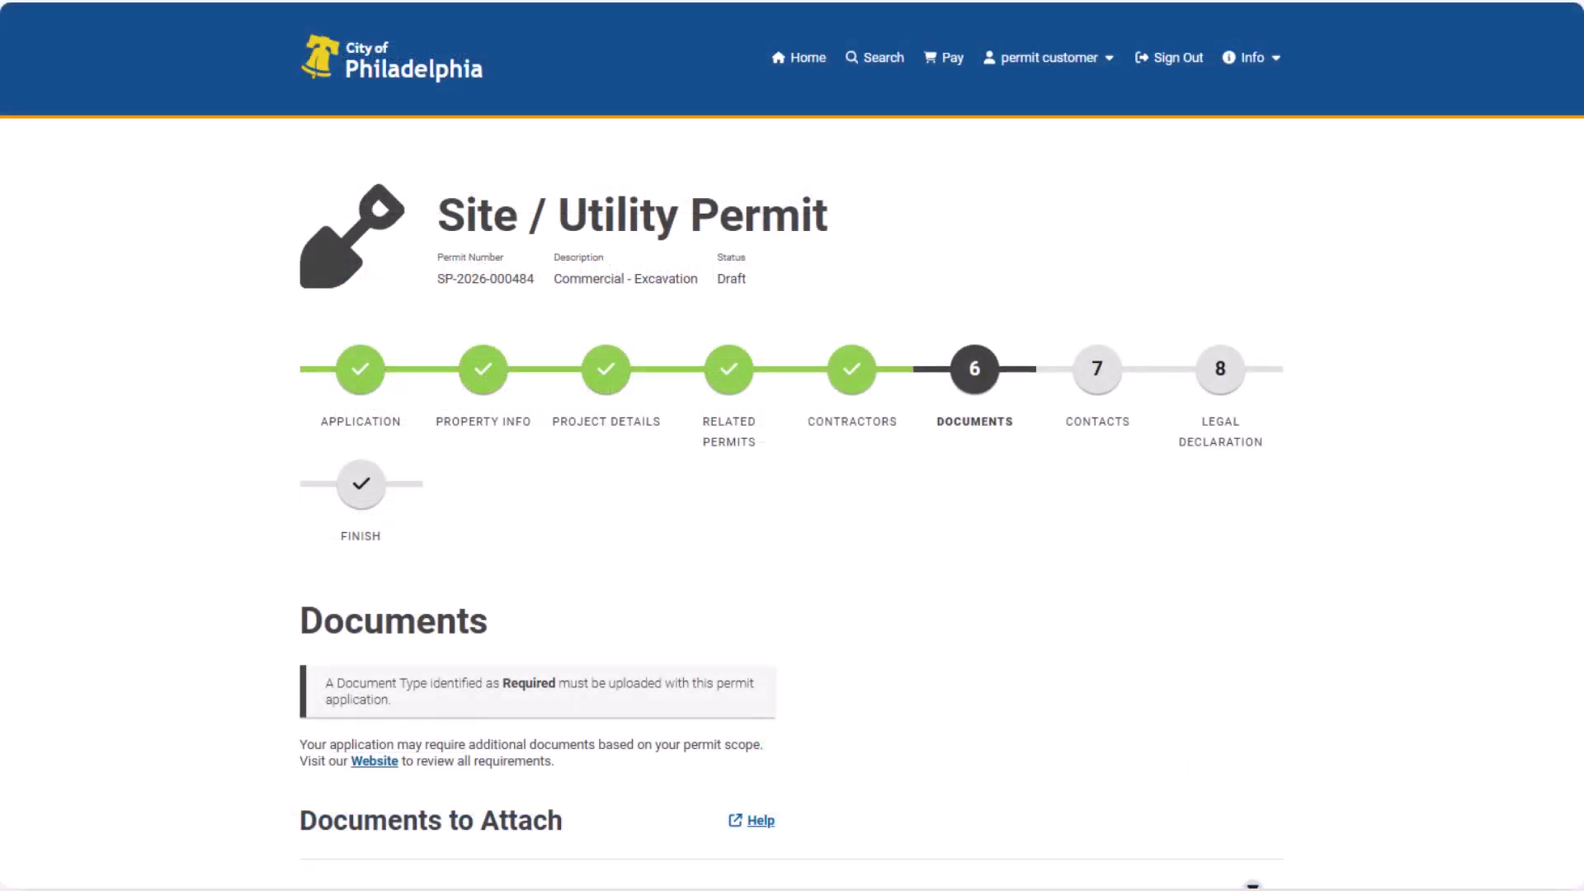
# Review the documents to attach and upload Excavation Calculations.pdf, Excavation Plan.pdf and the Soils Investiation - Foundation Report file.
pyautogui.scroll(-5, 792, 445)
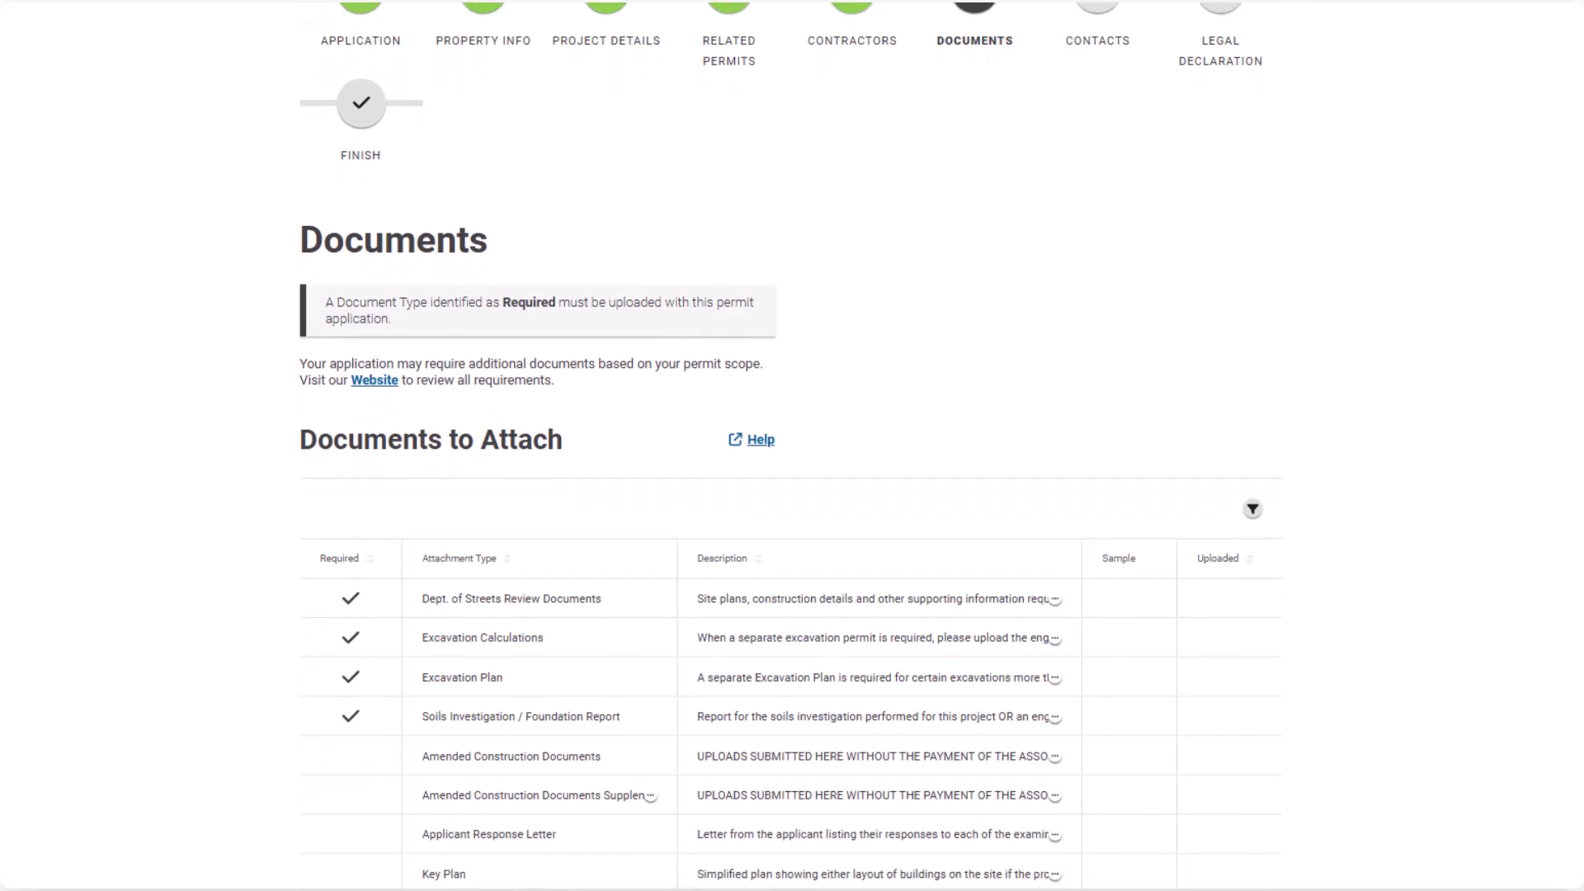
pyautogui.scroll(-2, 792, 446)
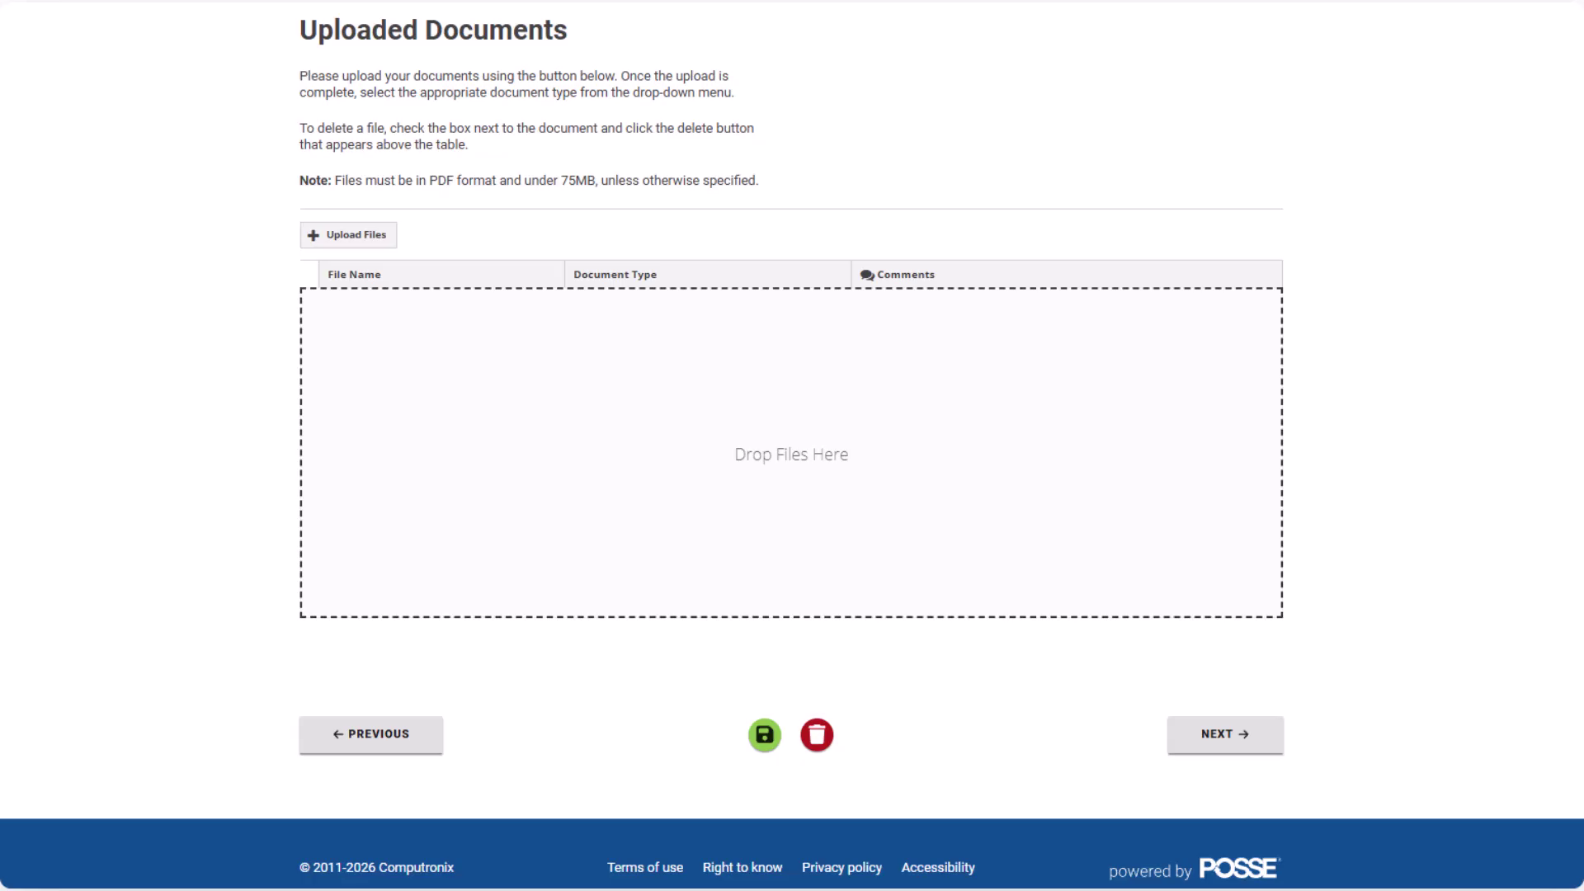
pyautogui.moveTo(1583, 485); pyautogui.dragTo(741, 476)
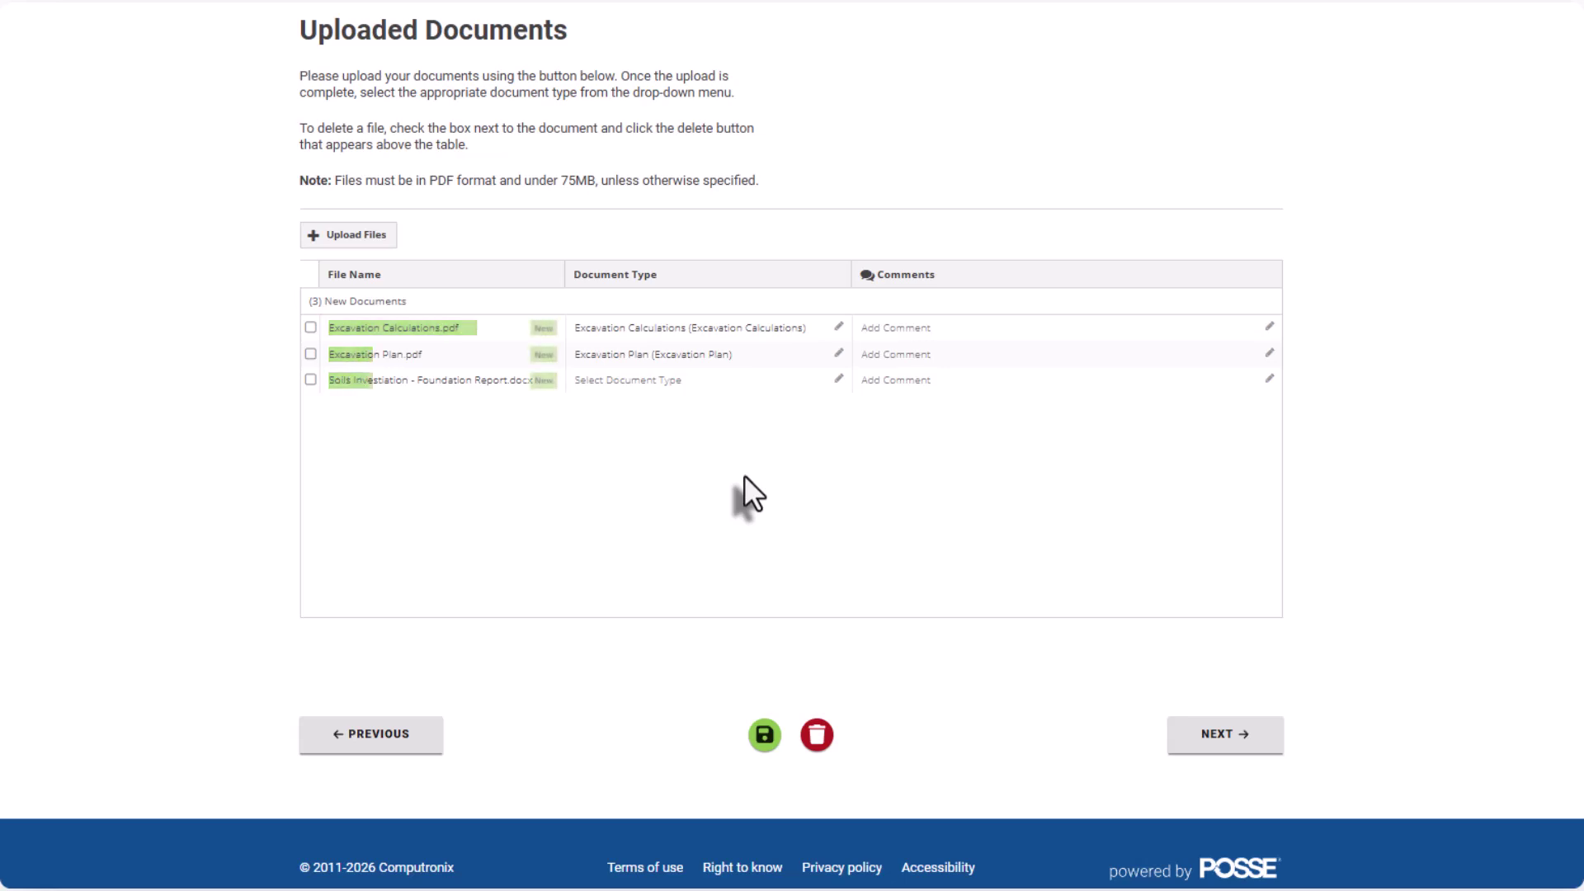
# Set the uploaded foundation report's document type to Soils Investigation / Foundation Report and proceed to the Contacts stage.
pyautogui.click(838, 381)
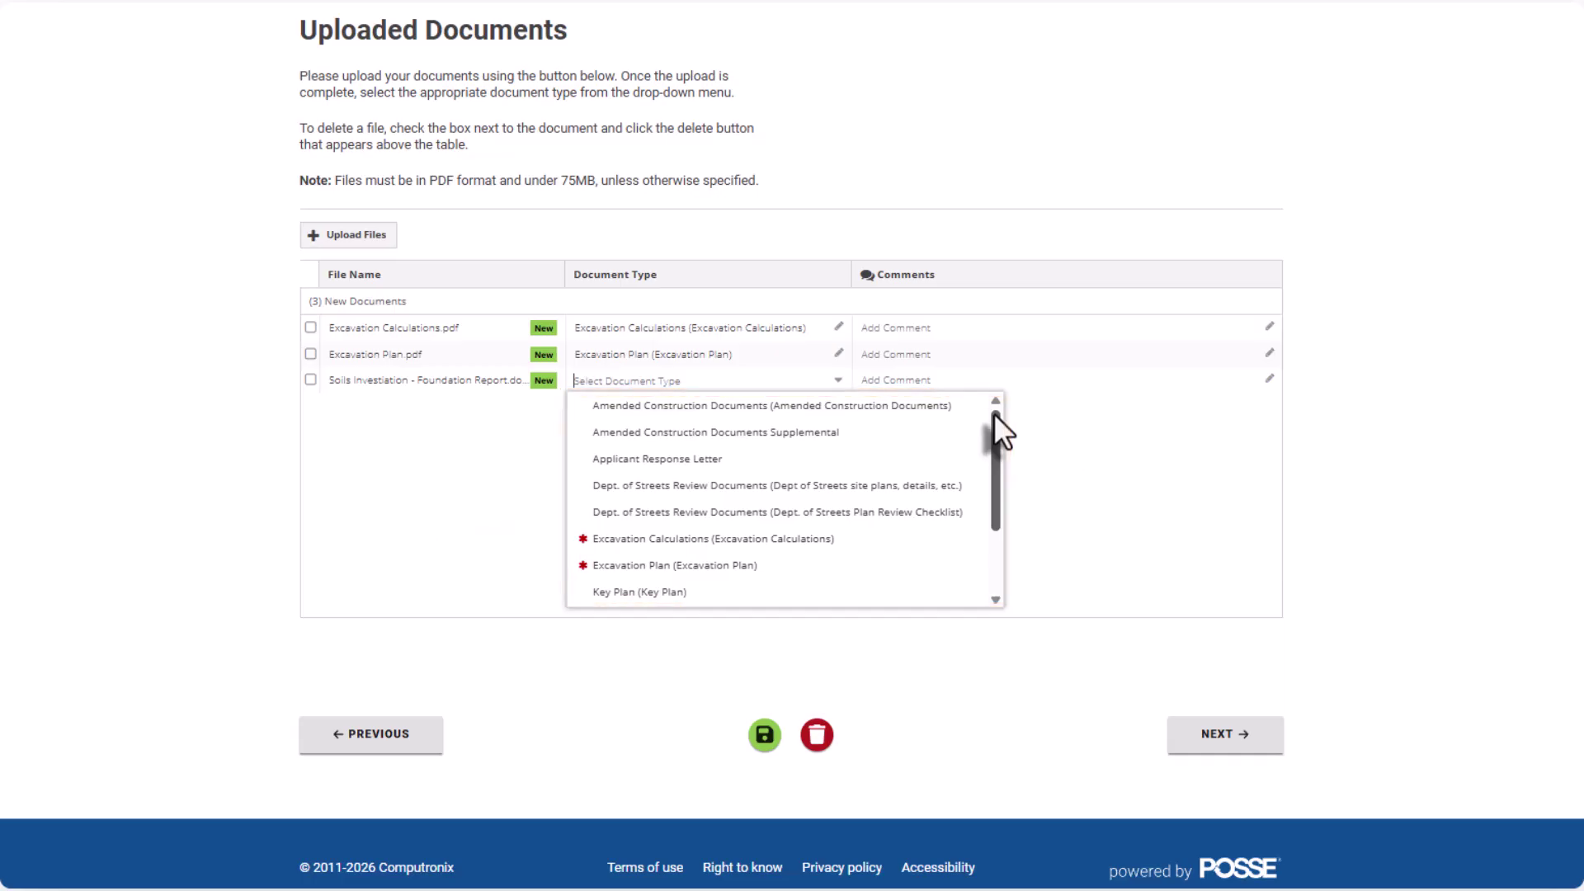
pyautogui.moveTo(994, 413); pyautogui.dragTo(995, 475)
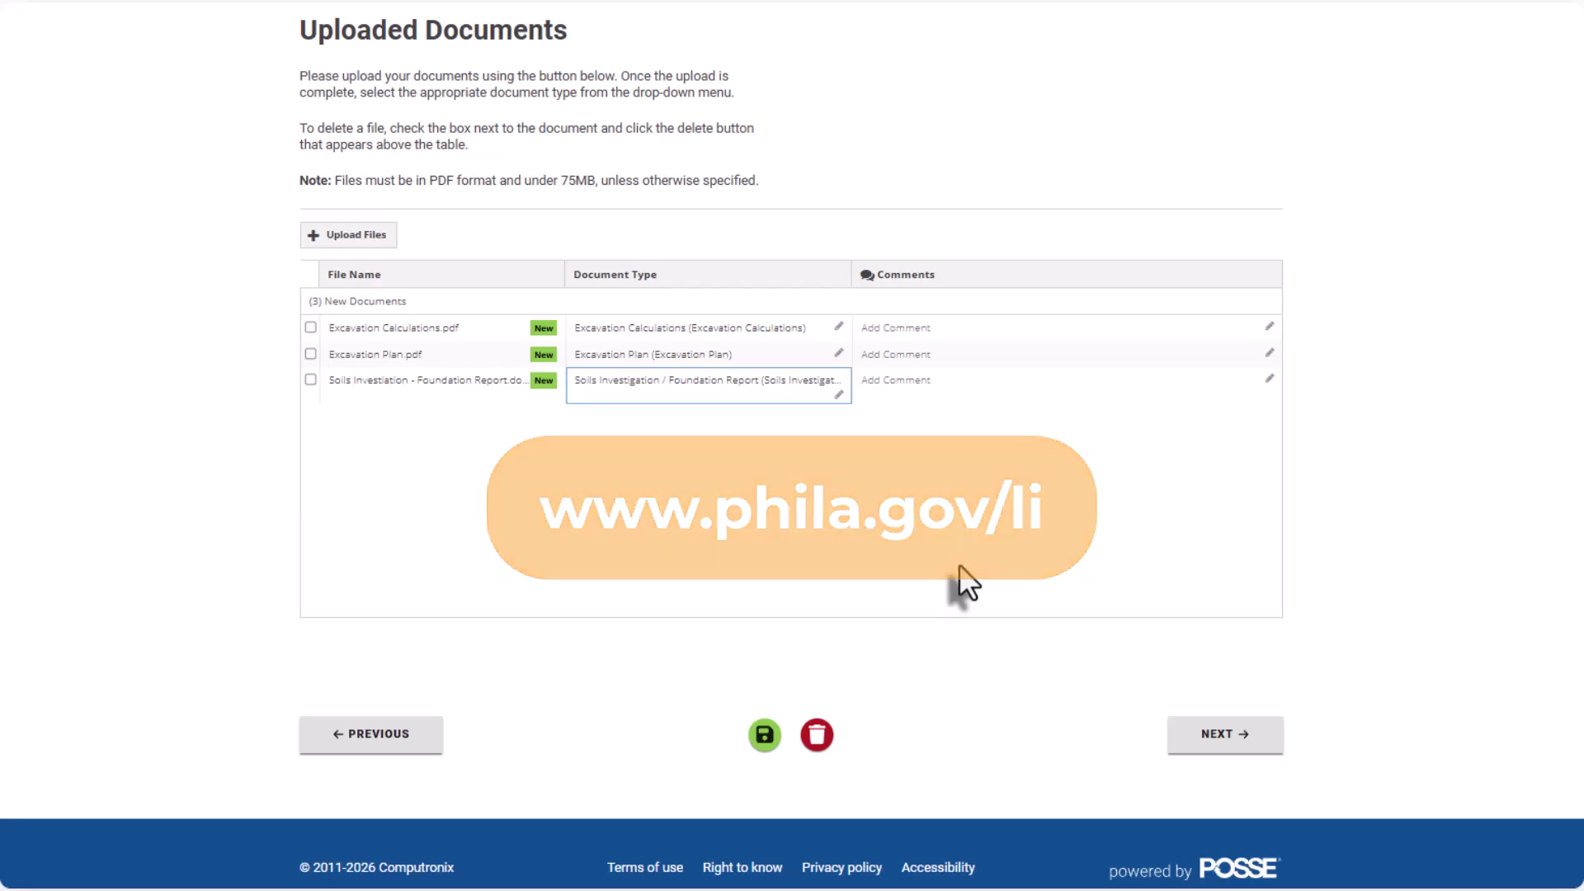
pyautogui.click(1219, 741)
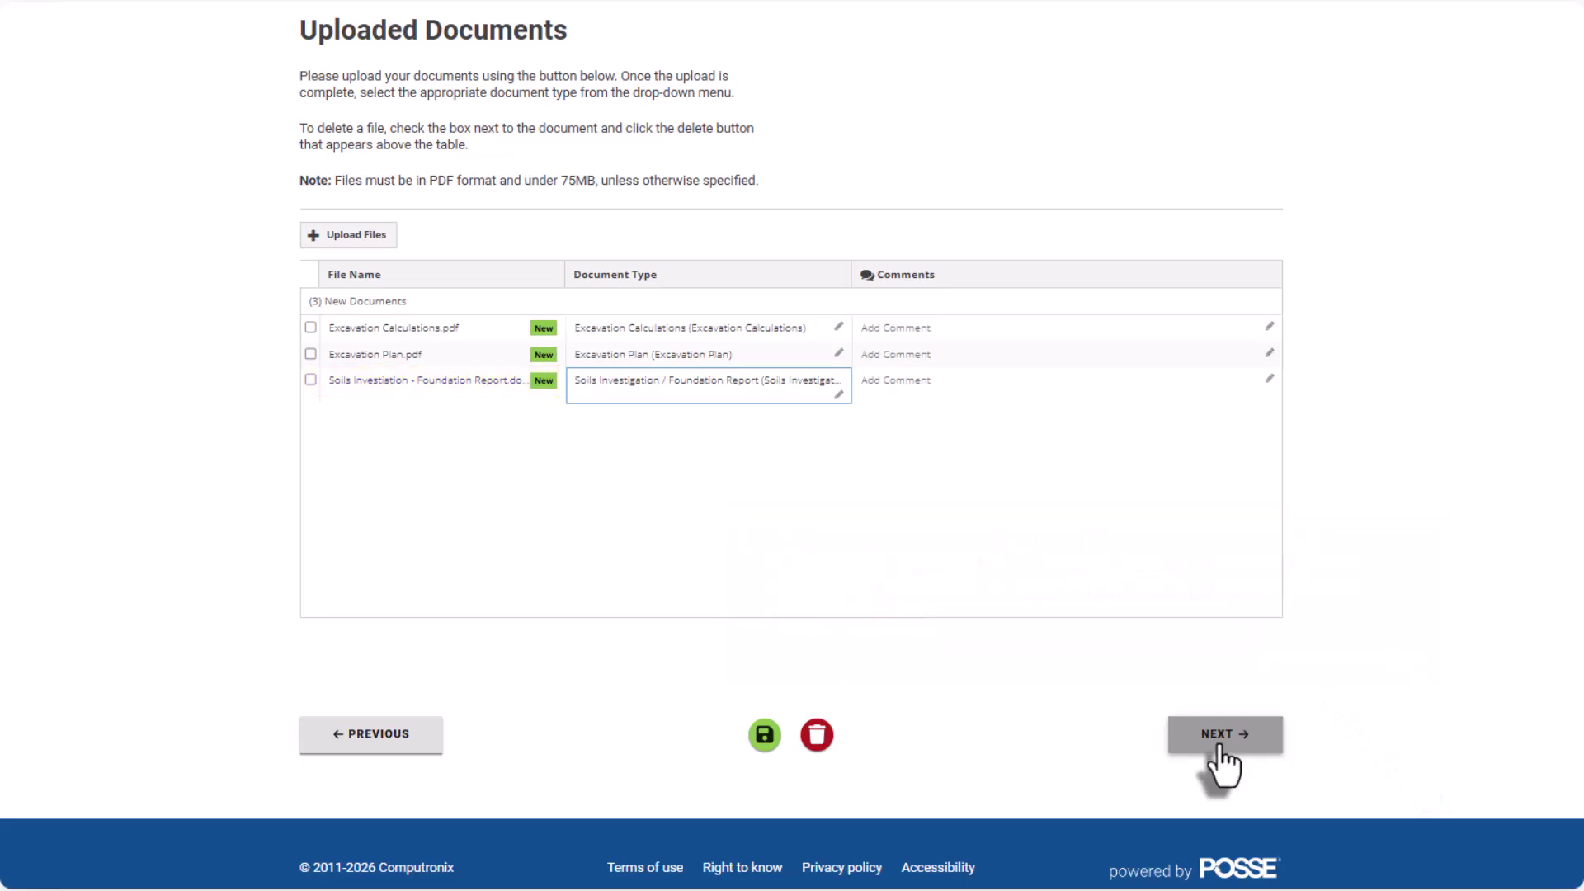
pyautogui.click(1220, 746)
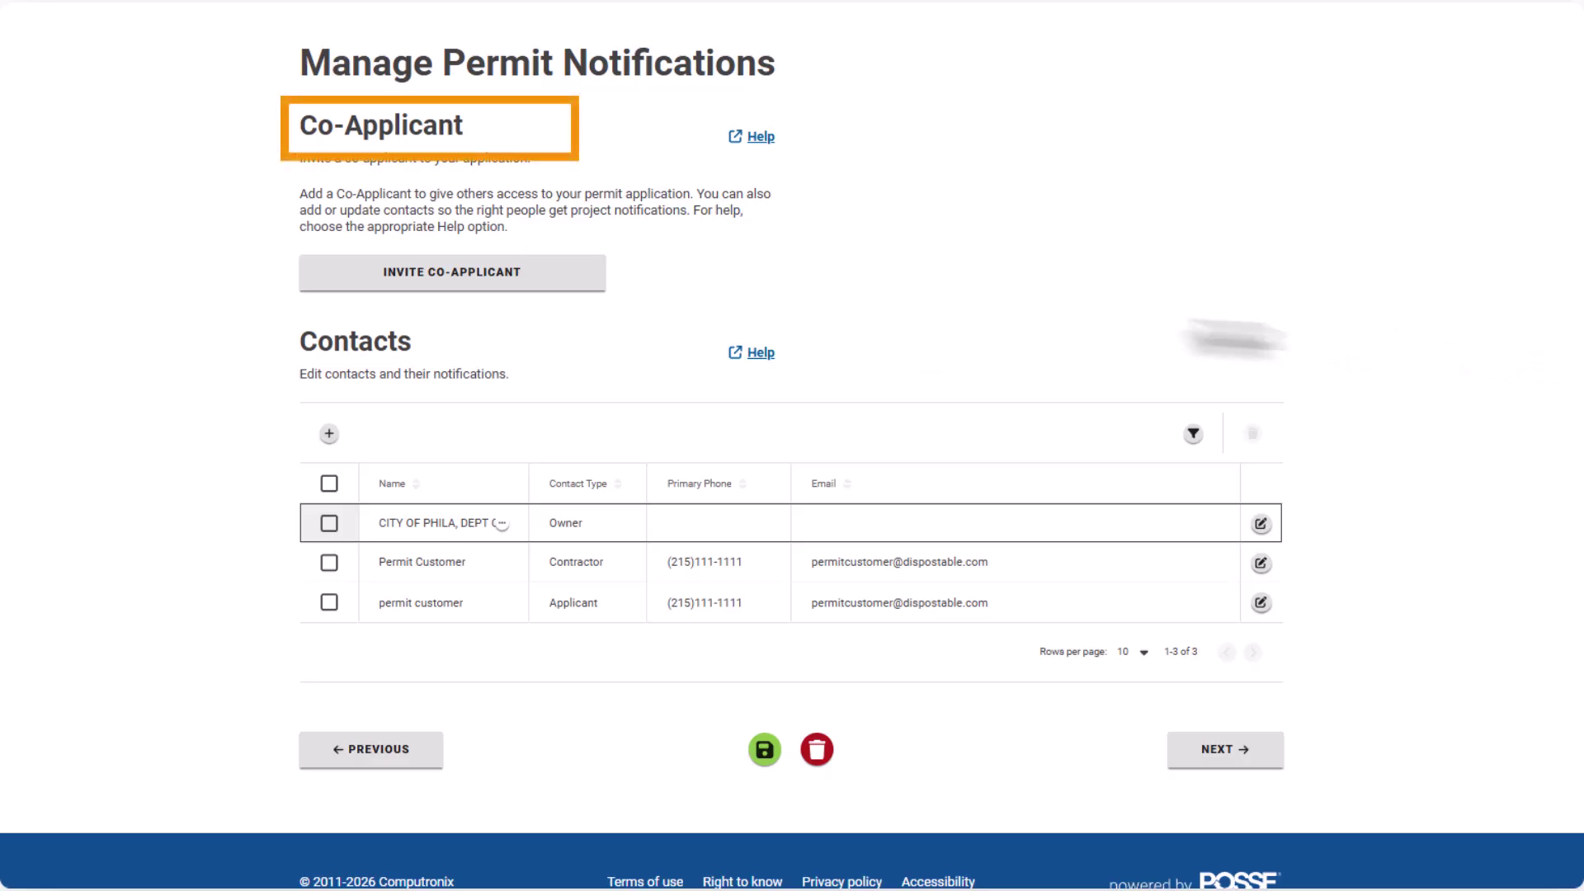
# Generate a co-applicant association code and open the forms for adding a contact and editing the owner contact.
pyautogui.click(443, 274)
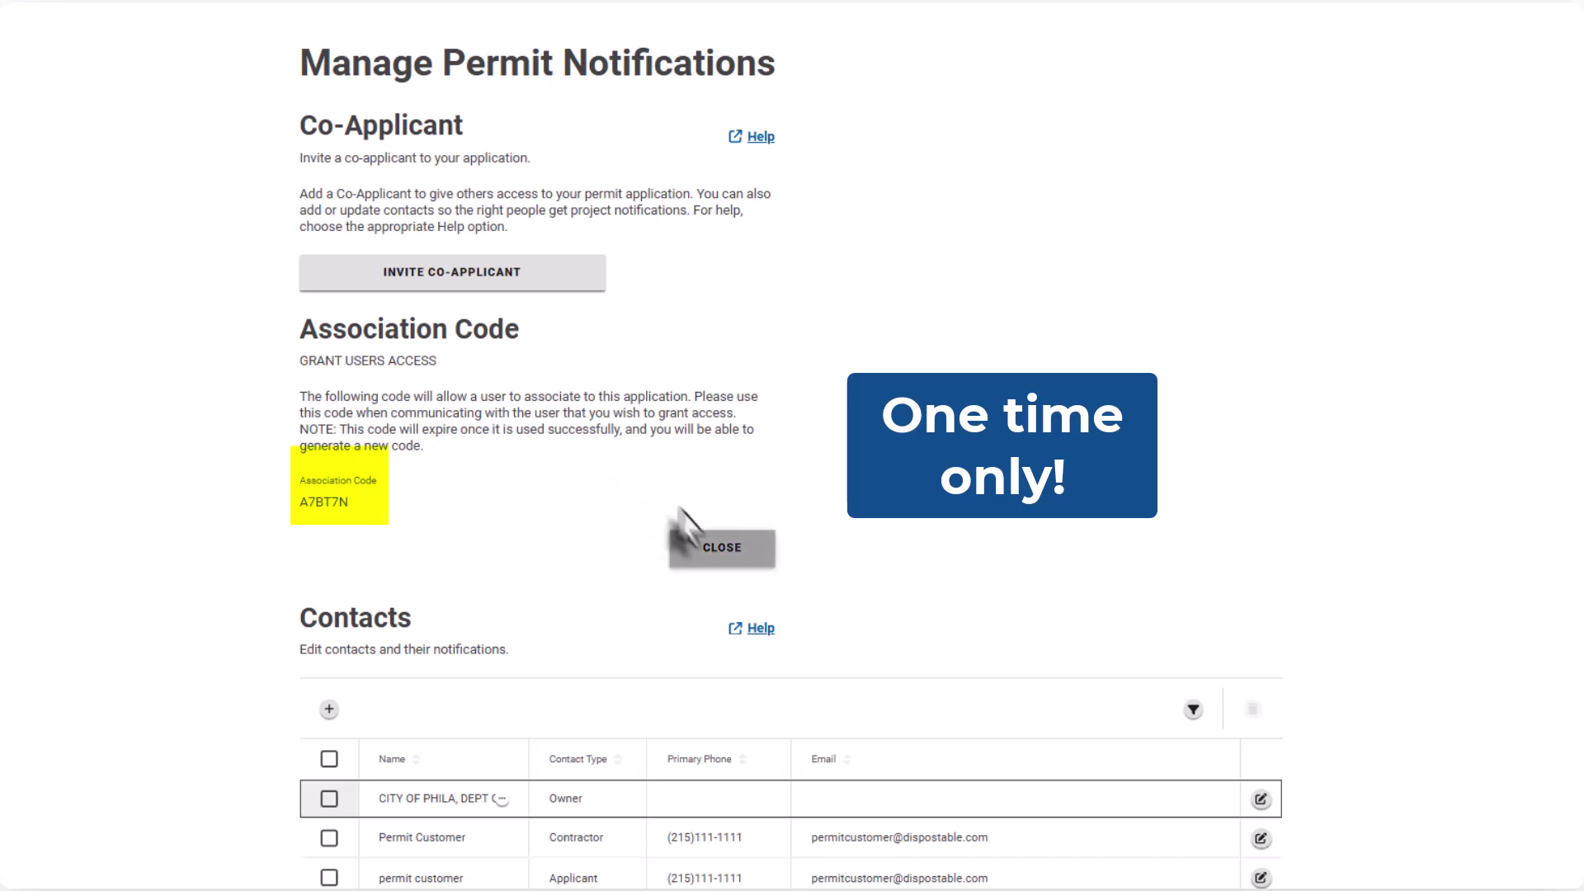
pyautogui.click(730, 552)
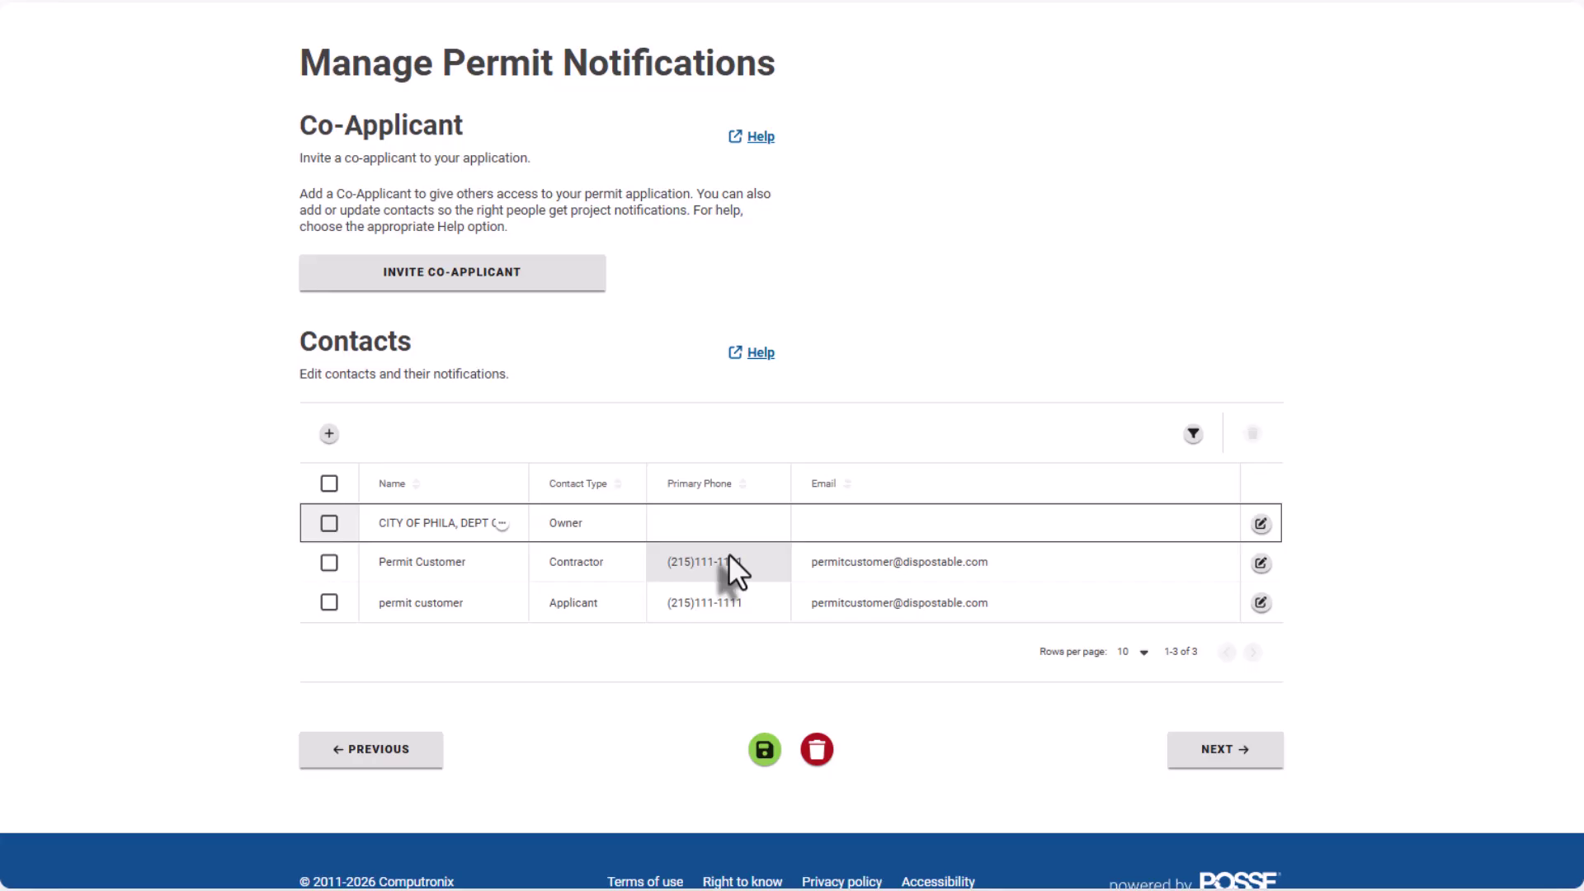
pyautogui.click(333, 436)
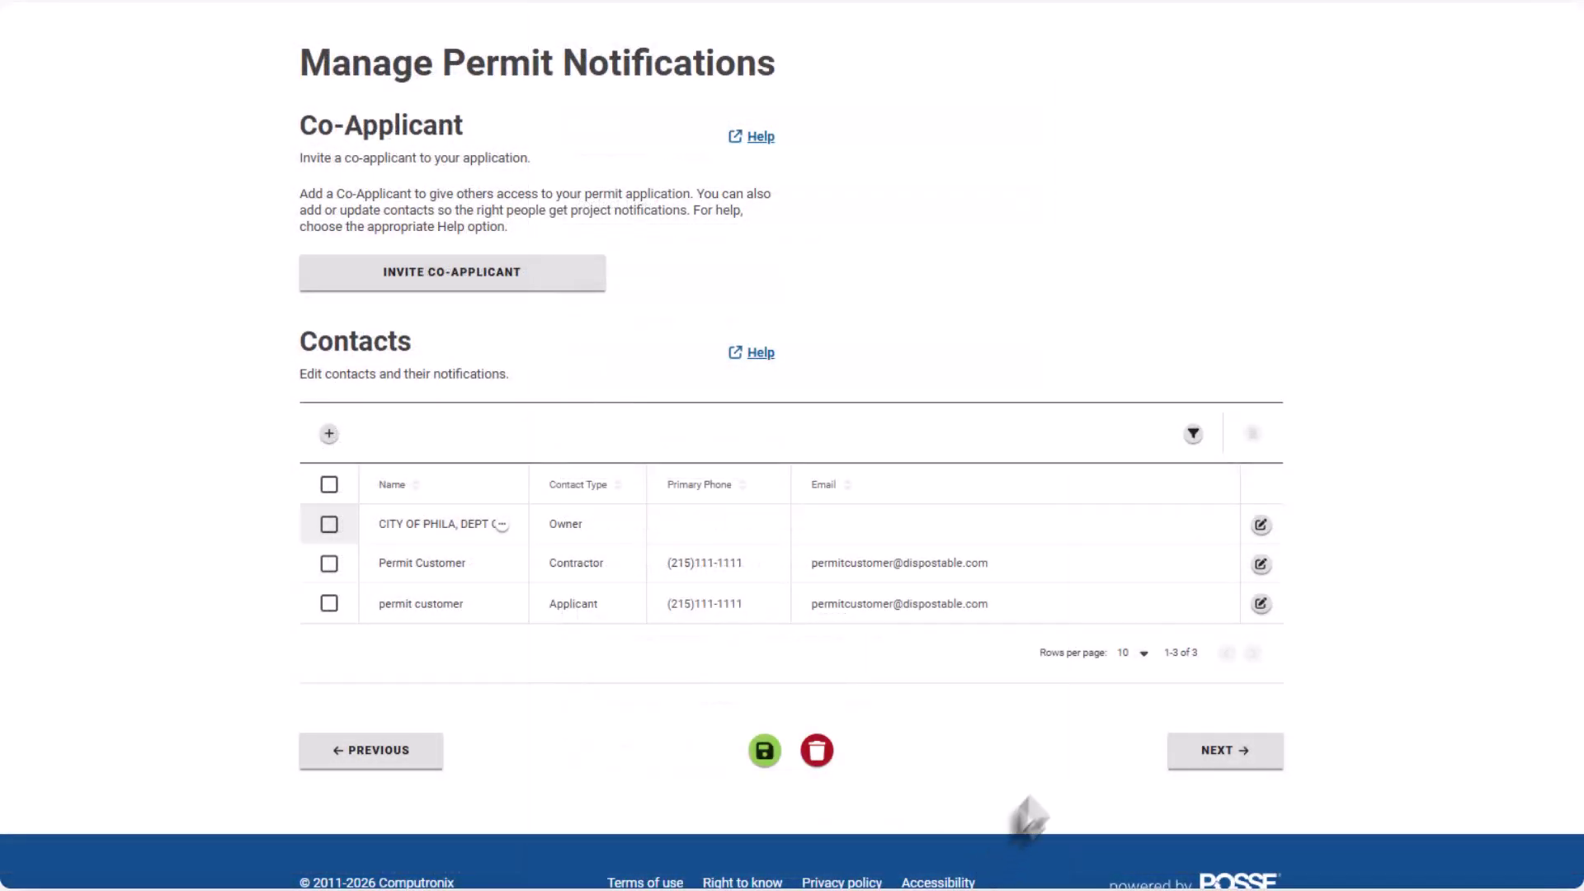
pyautogui.click(1262, 526)
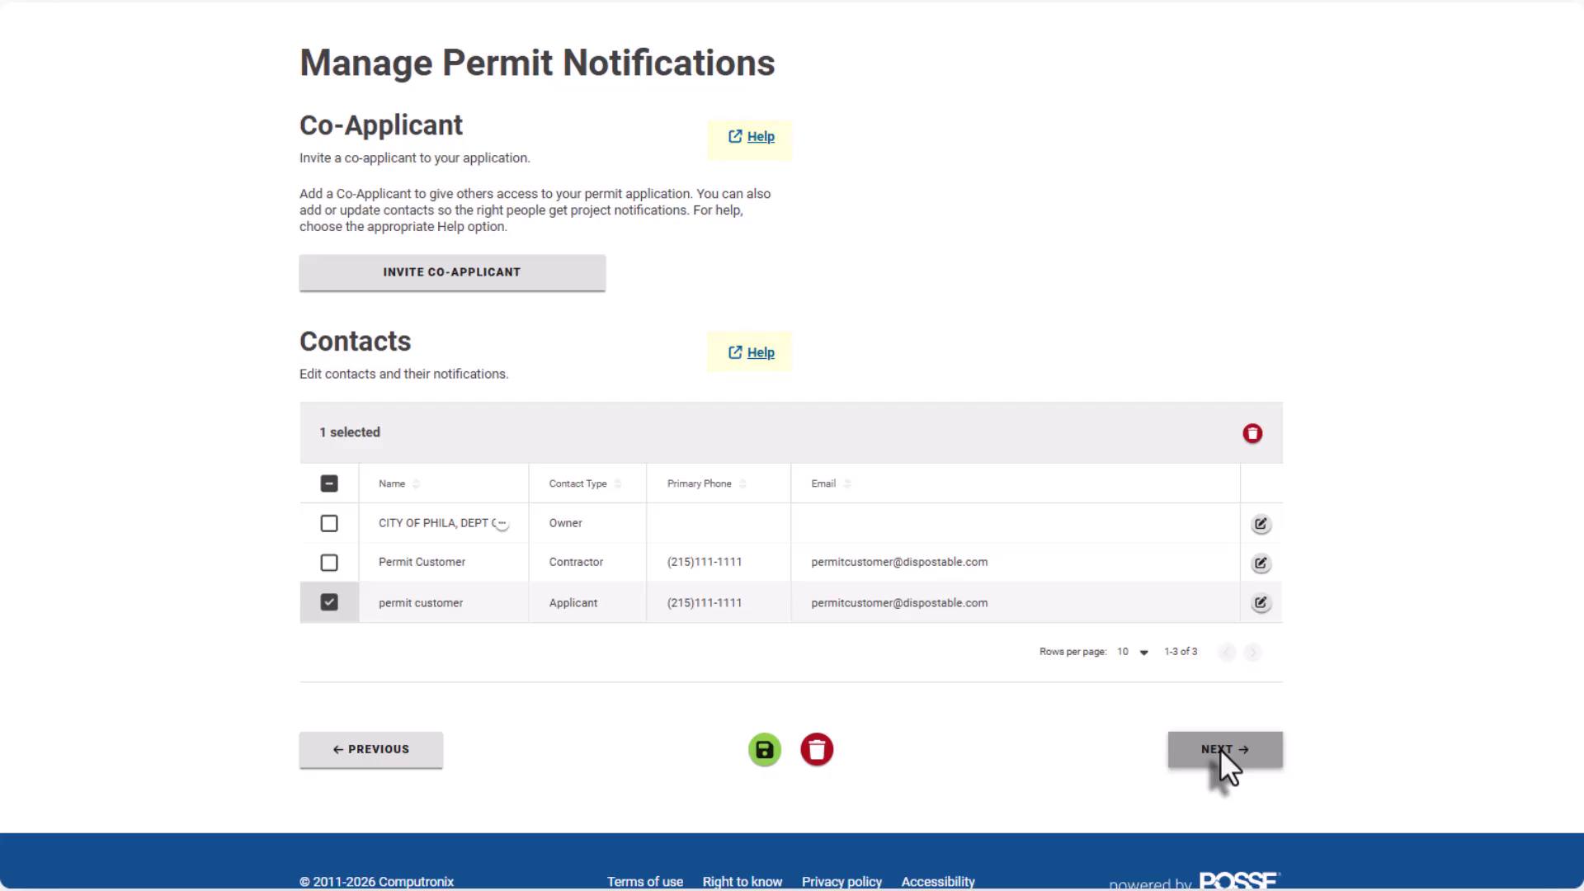
# Proceed from Contacts to the Legal Declaration, accept the declaration, and continue to the Finish stage.
pyautogui.click(1220, 749)
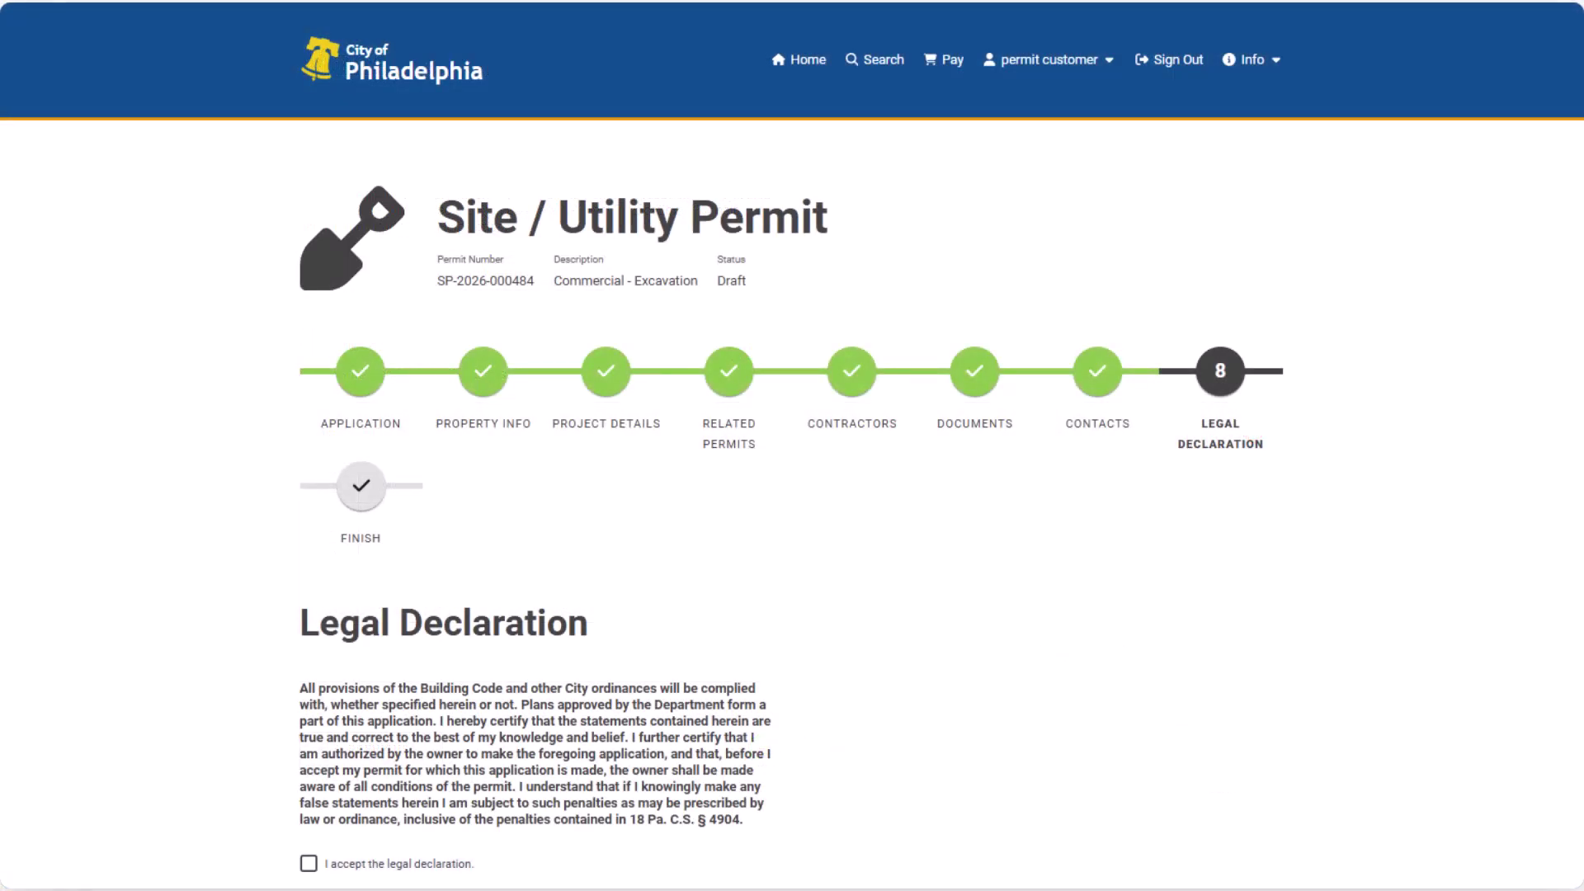
pyautogui.scroll(-2, 792, 446)
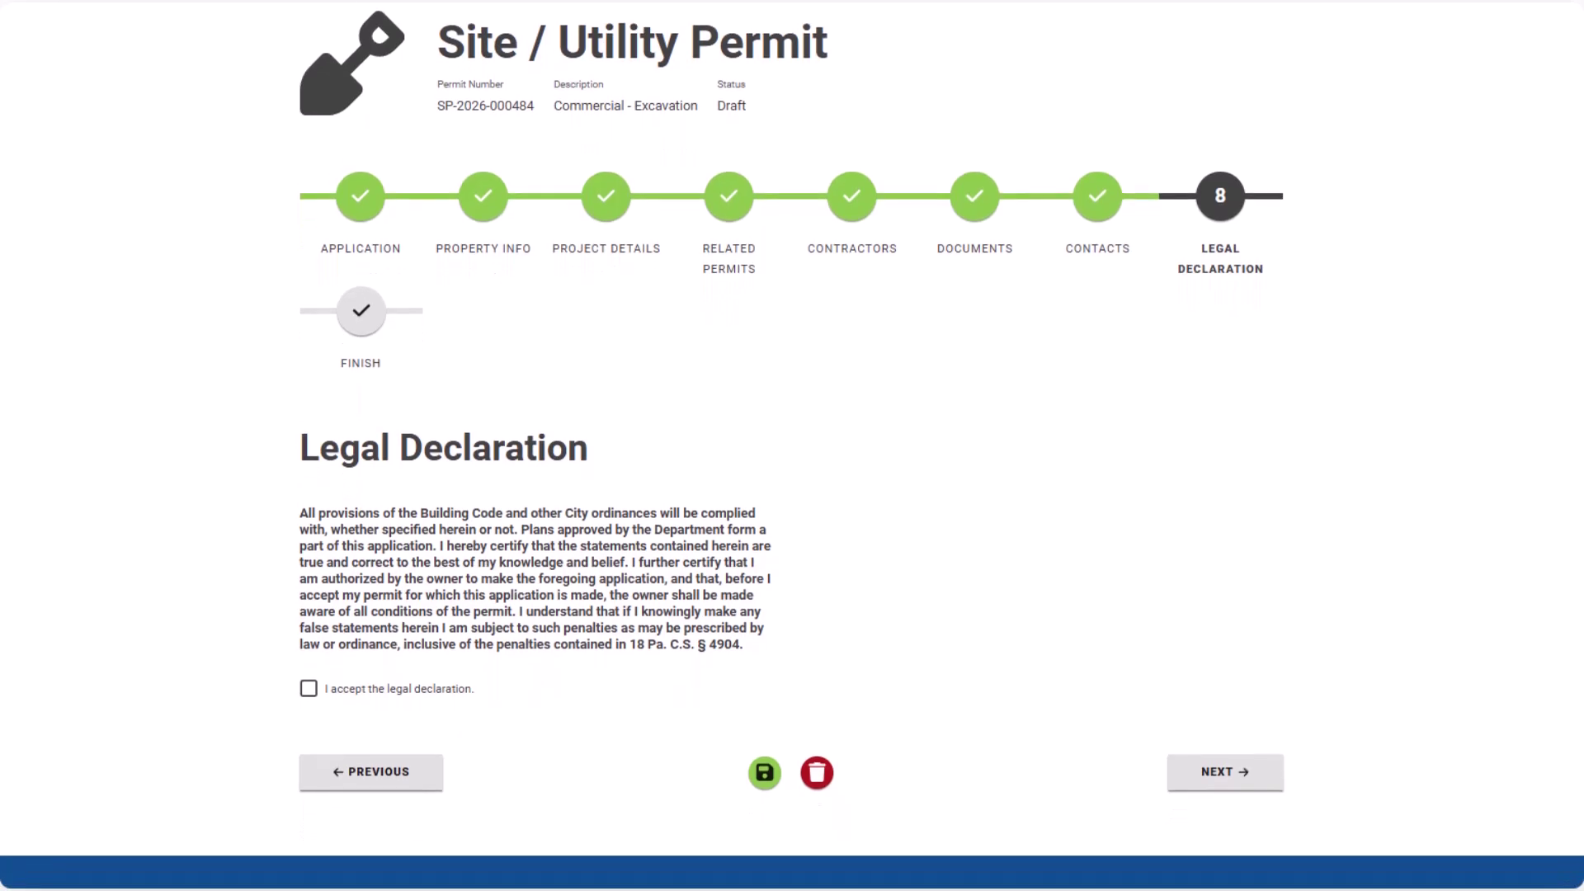
pyautogui.scroll(-1, 792, 446)
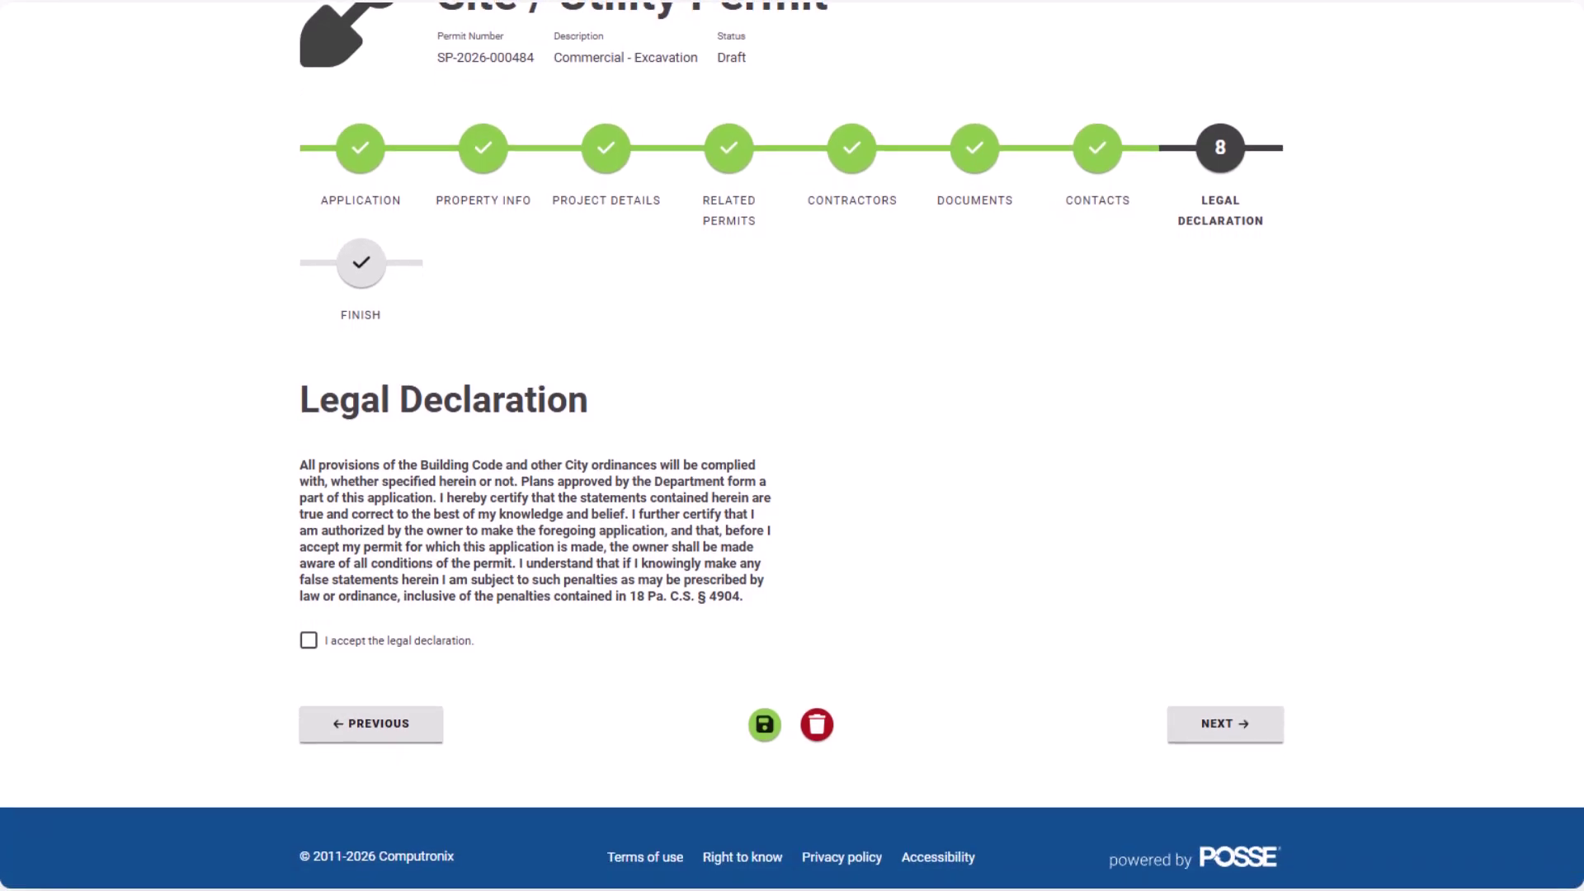
pyautogui.click(308, 640)
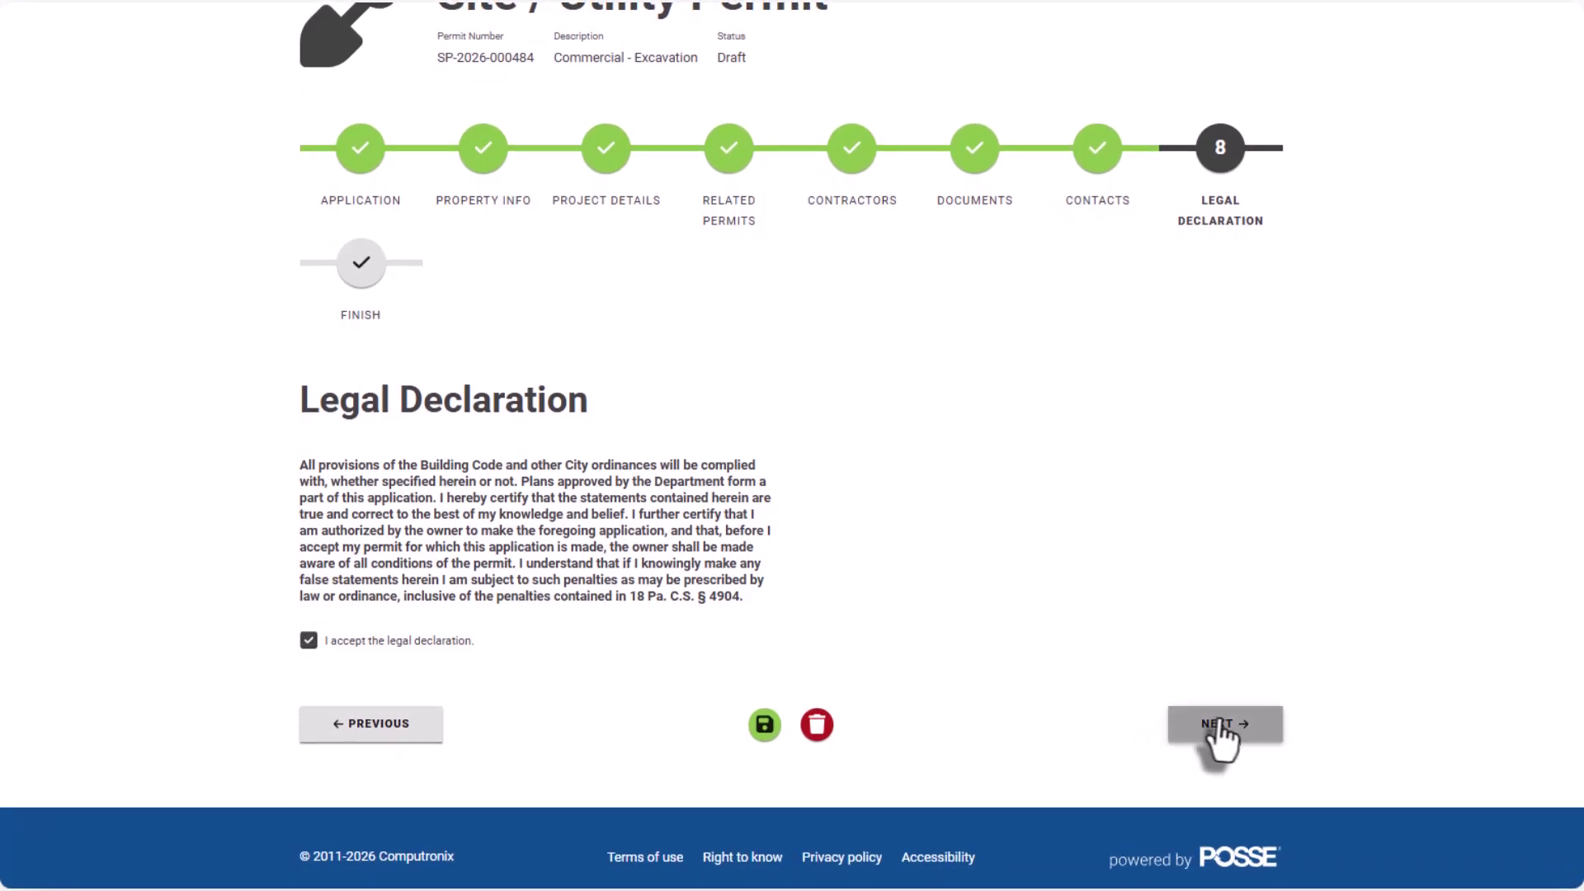
pyautogui.click(1219, 724)
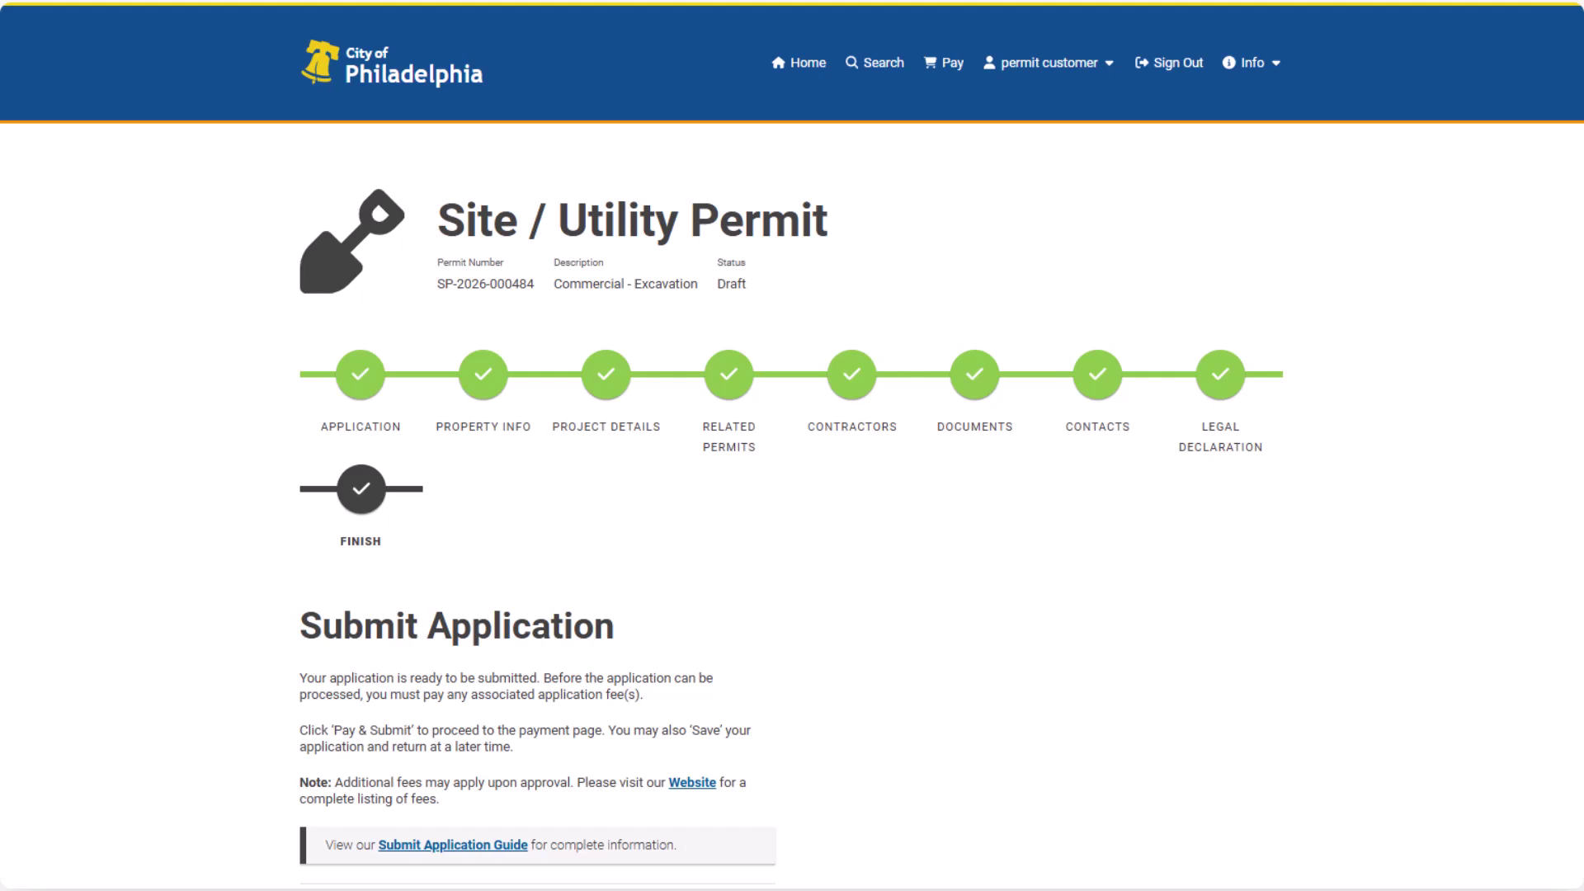
# Review the application fees due and pay and submit the permit application.
pyautogui.scroll(-3, 792, 446)
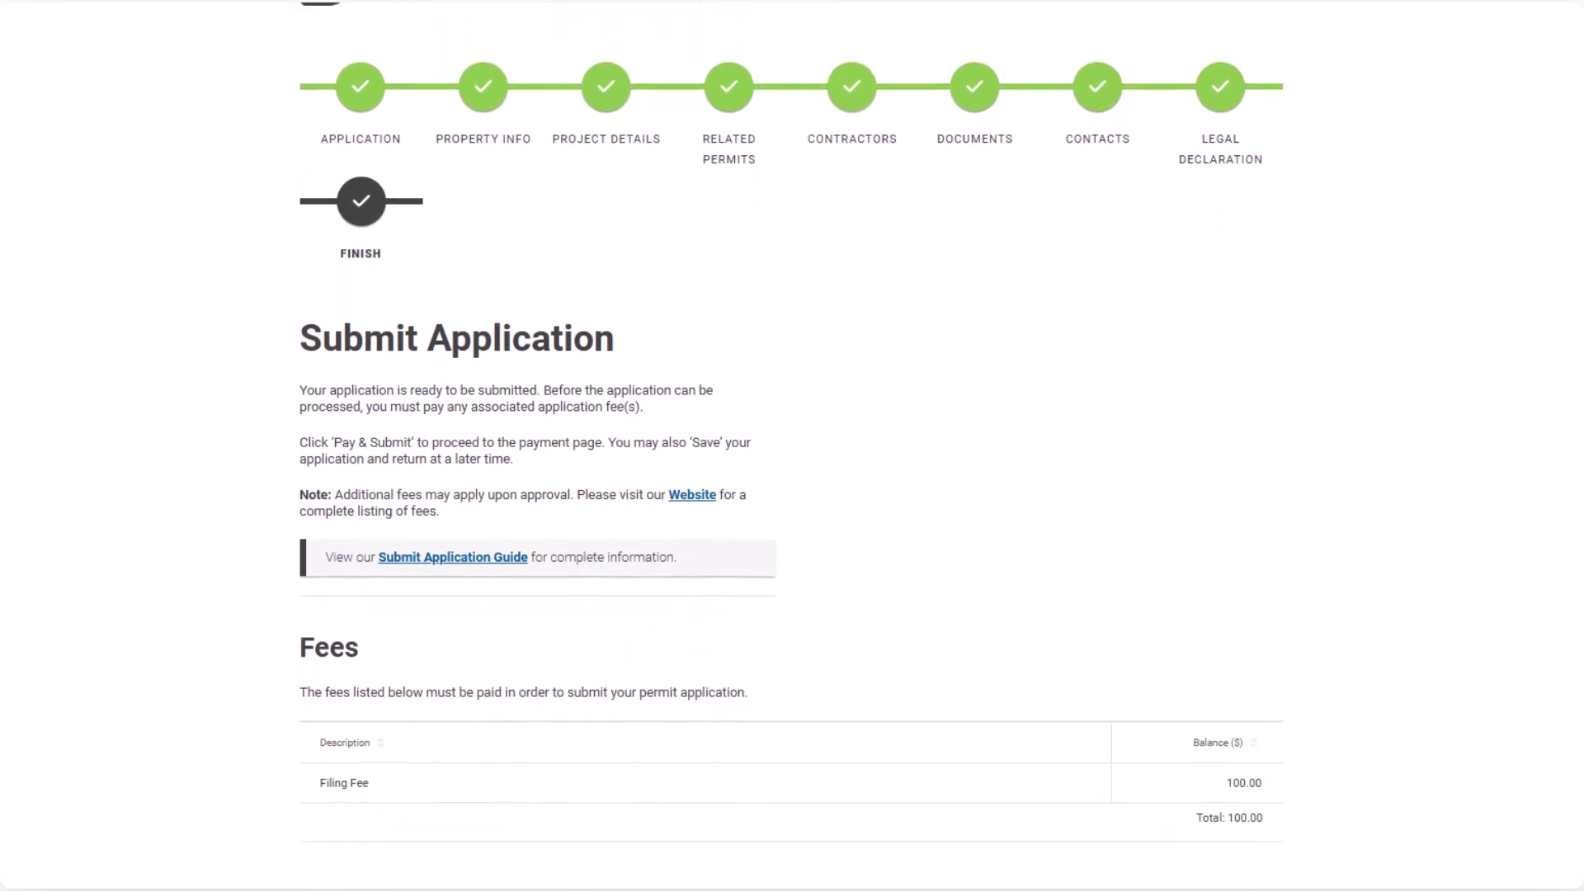
pyautogui.scroll(-2, 792, 446)
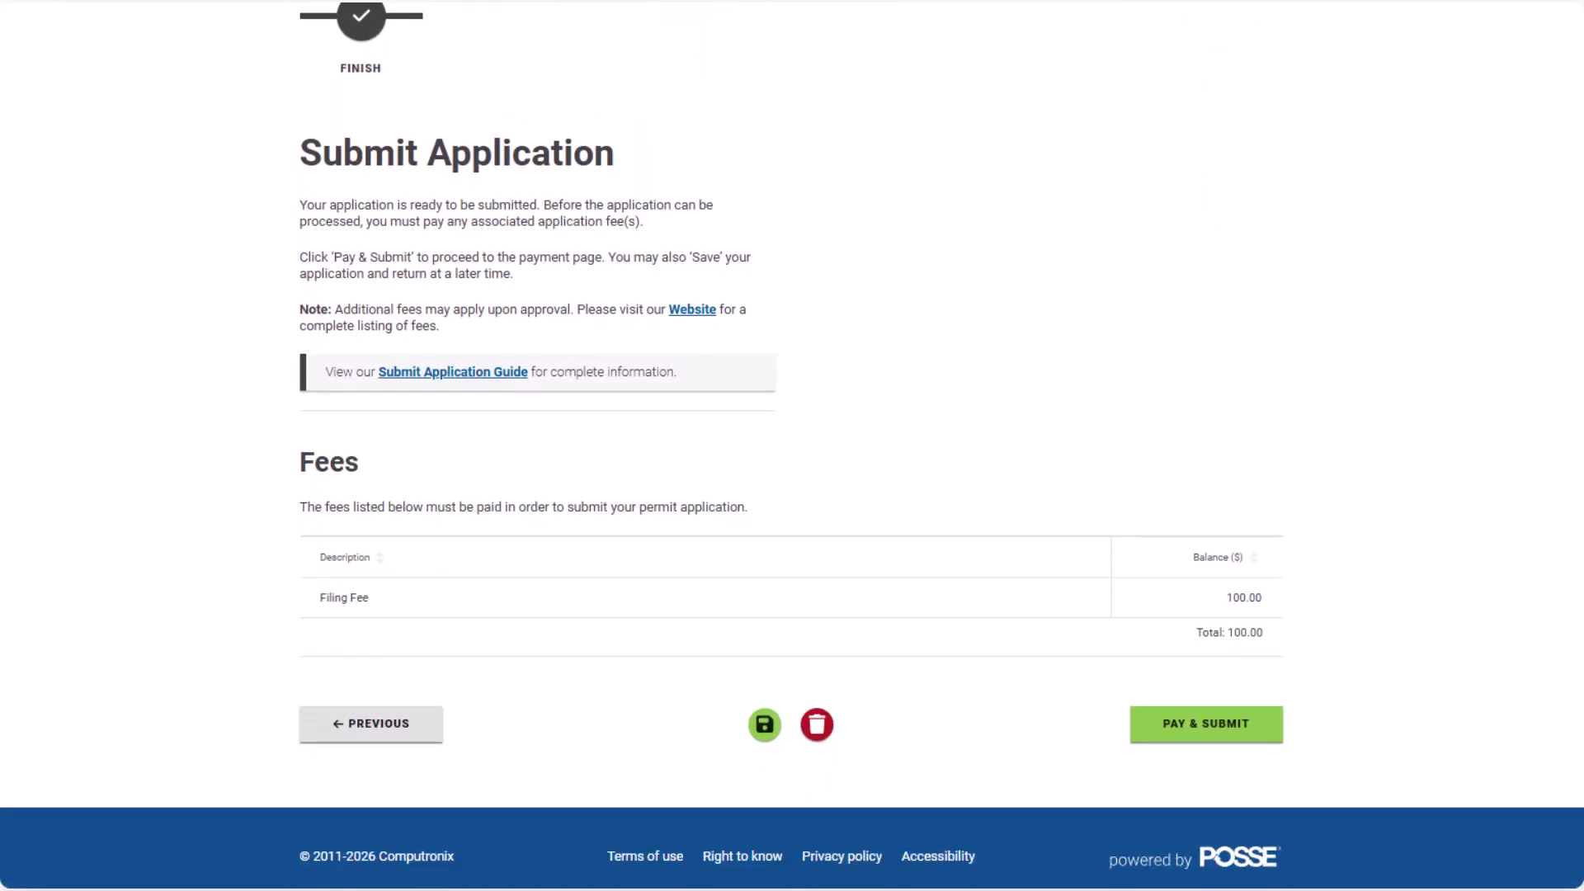
pyautogui.click(1210, 745)
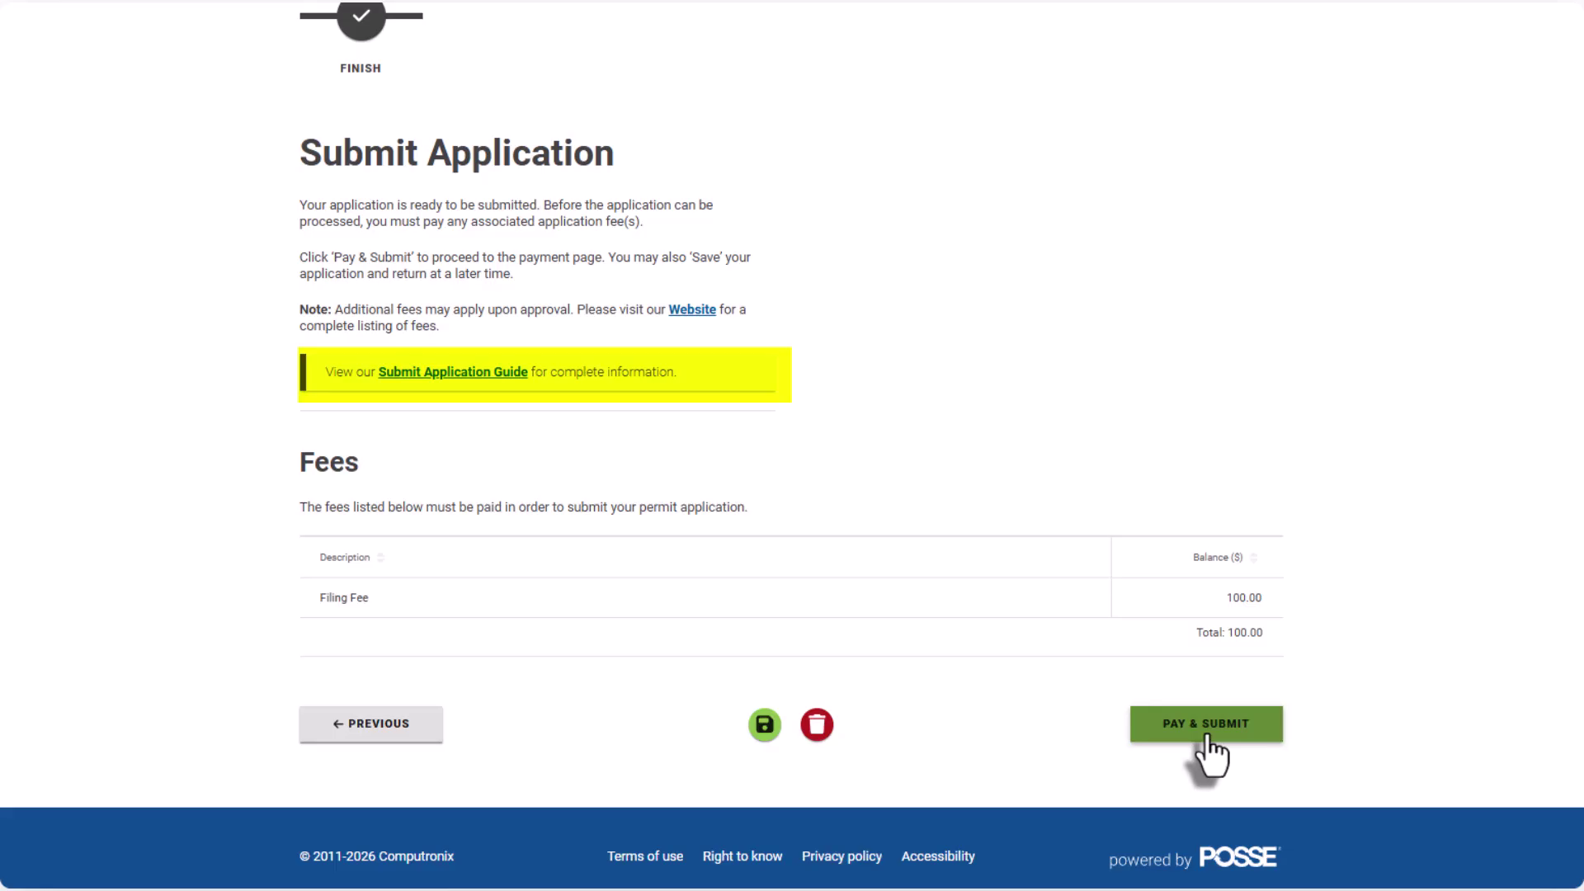
pyautogui.click(1207, 738)
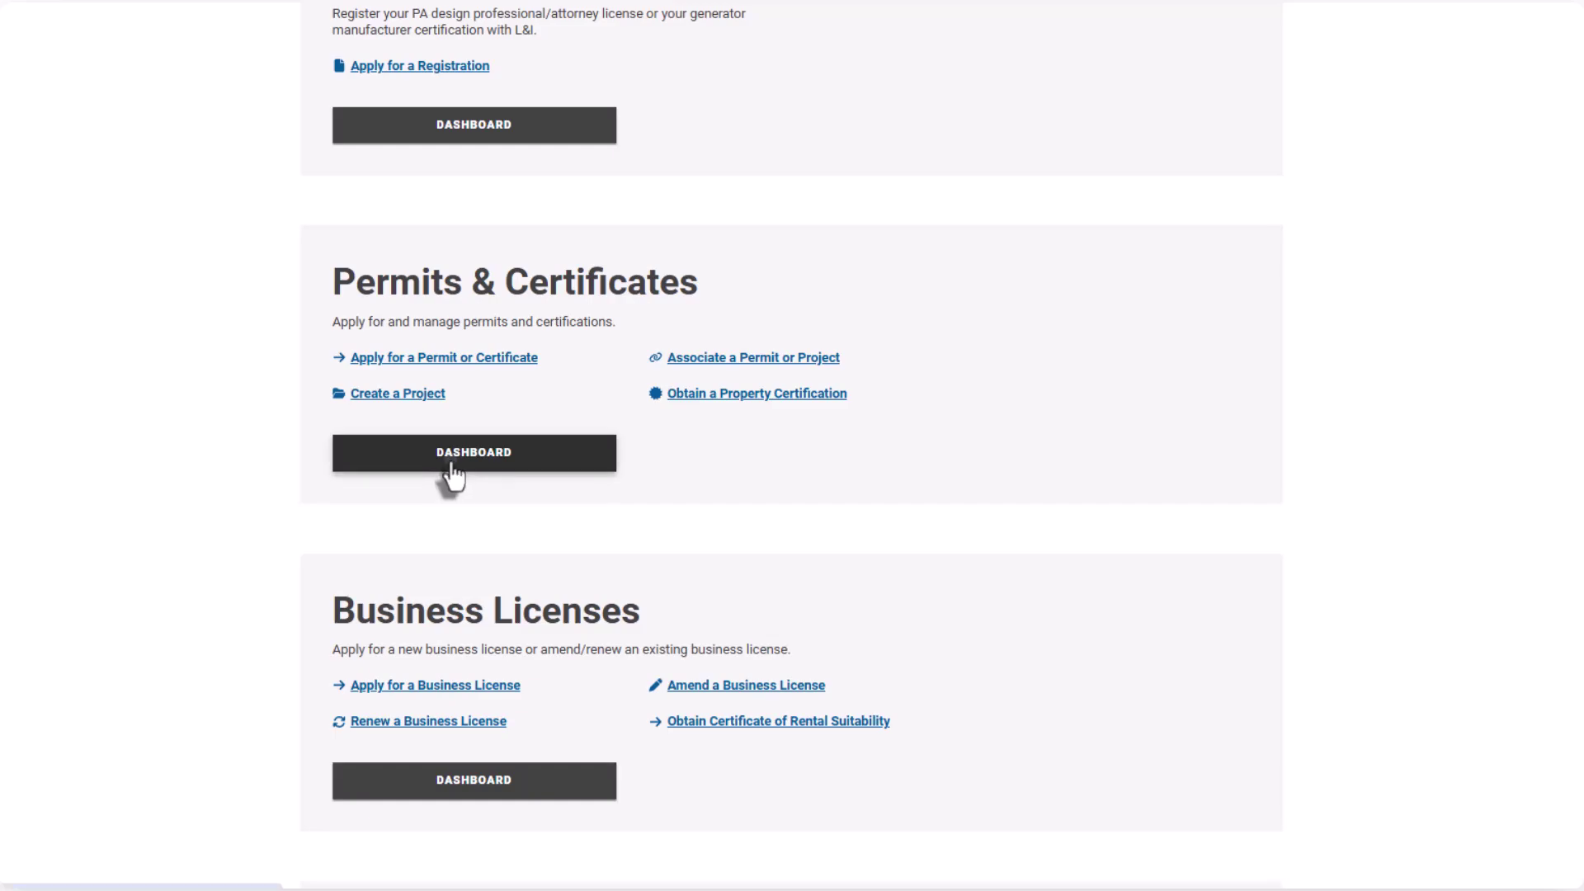
# Open the submitted Site / Utility Permit from the Permits & Certificates dashboard and examine its permit activities and details.
pyautogui.click(453, 471)
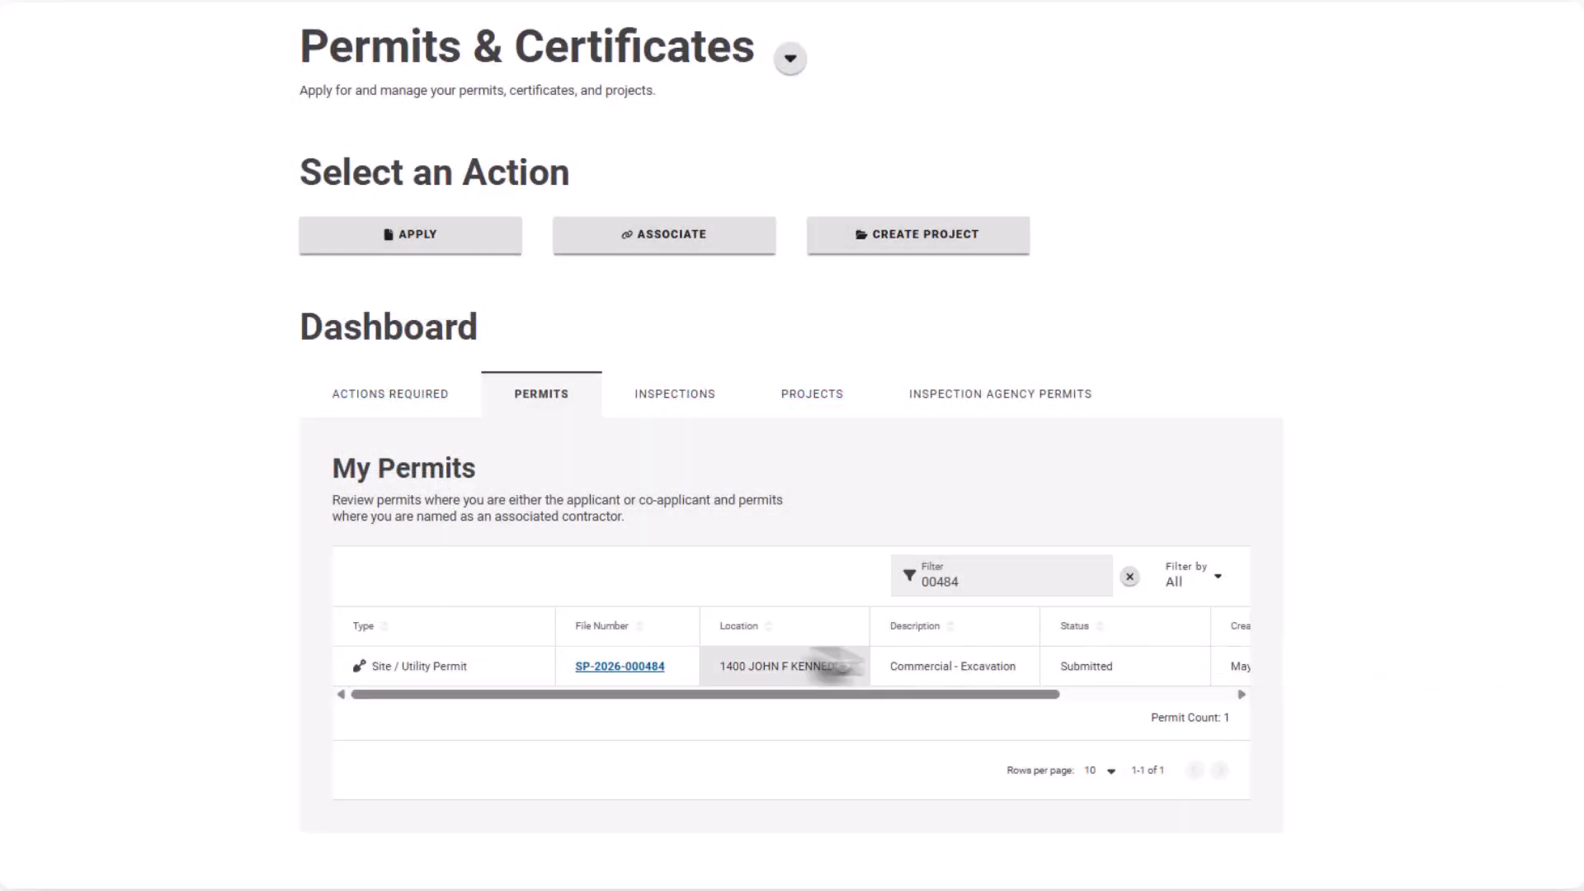
pyautogui.click(620, 665)
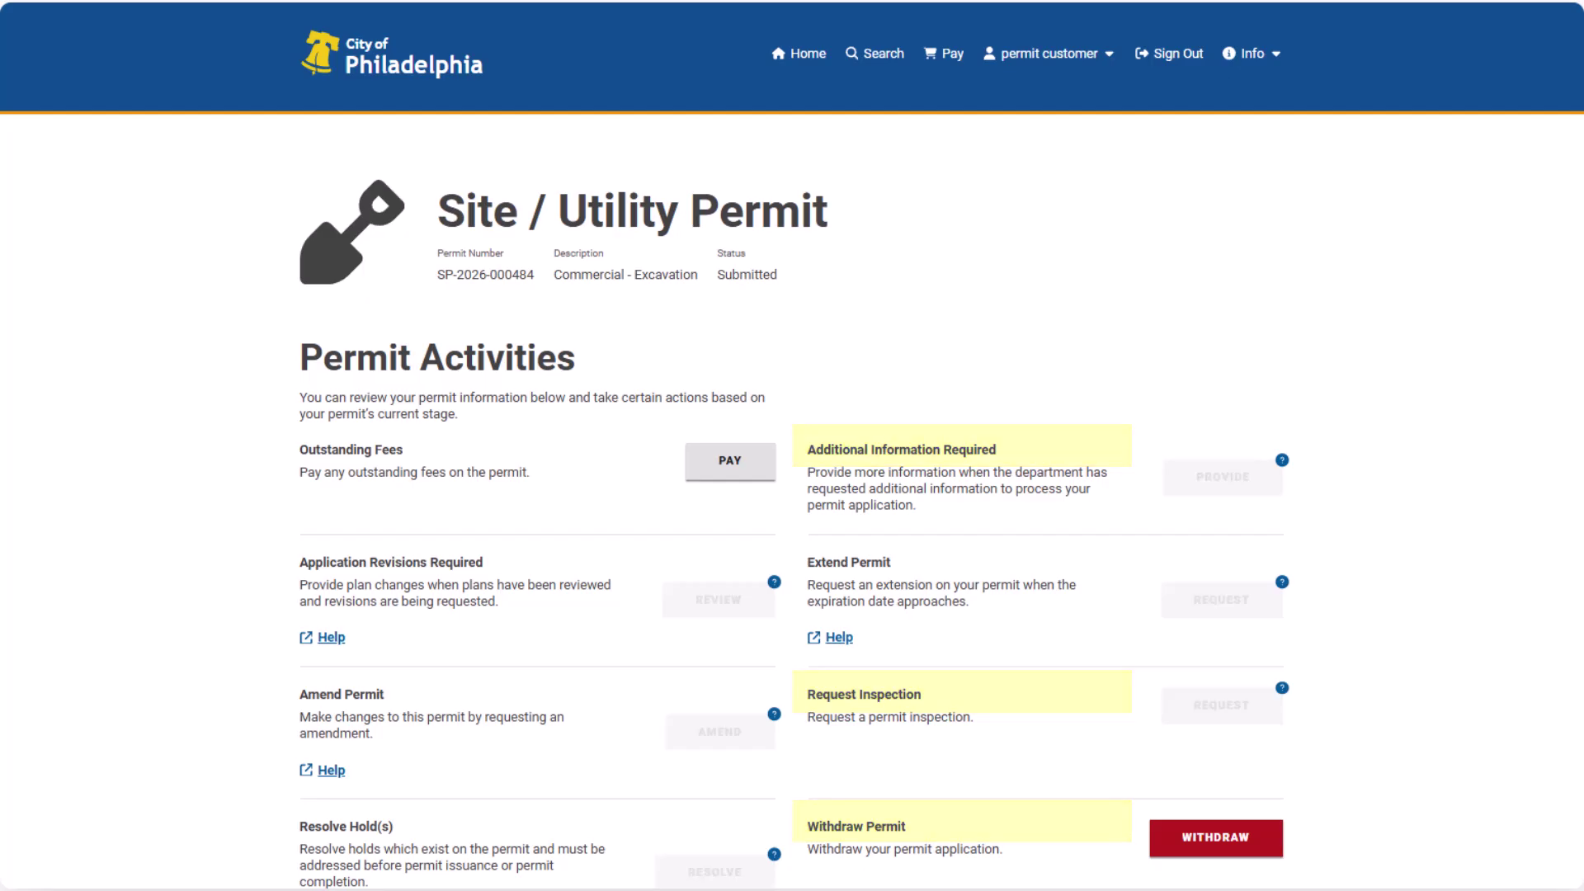
pyautogui.scroll(-4, 792, 445)
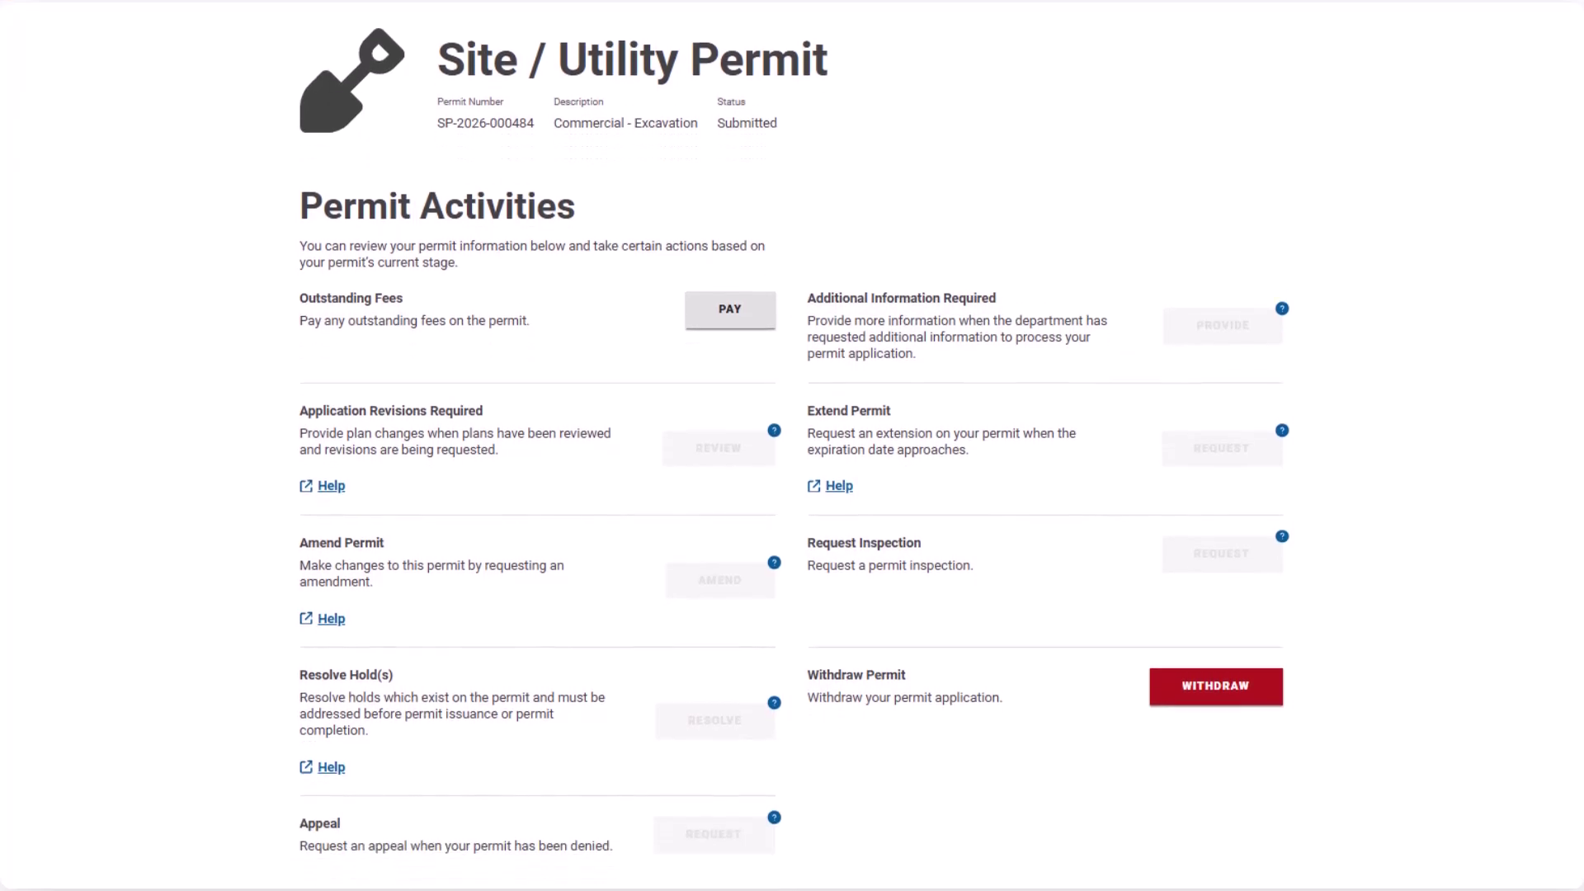
pyautogui.scroll(-5, 793, 445)
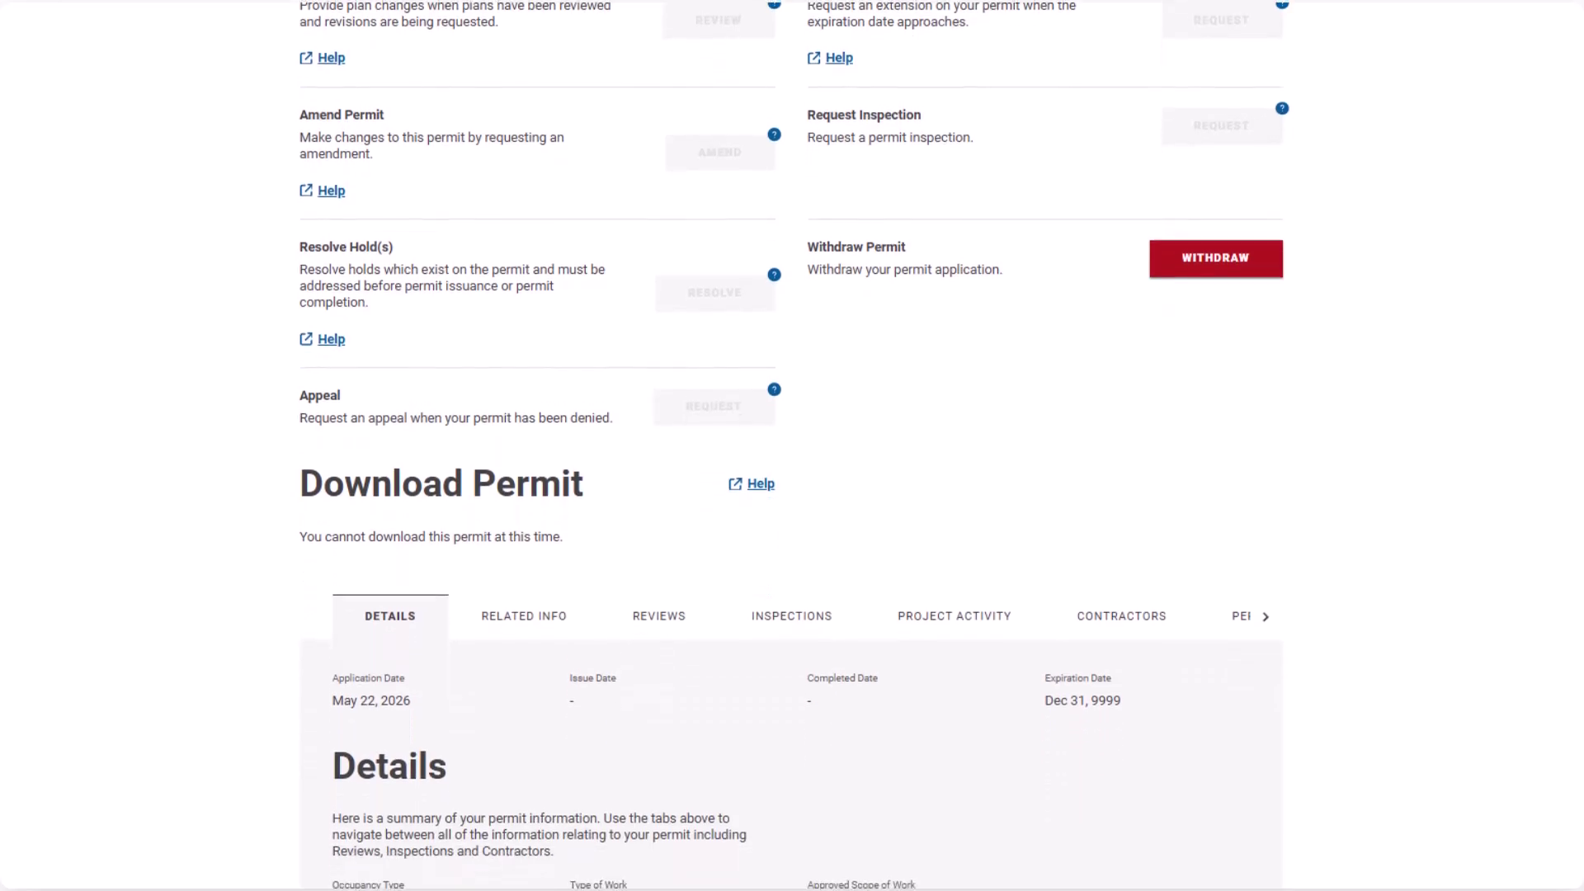
pyautogui.scroll(-3, 792, 446)
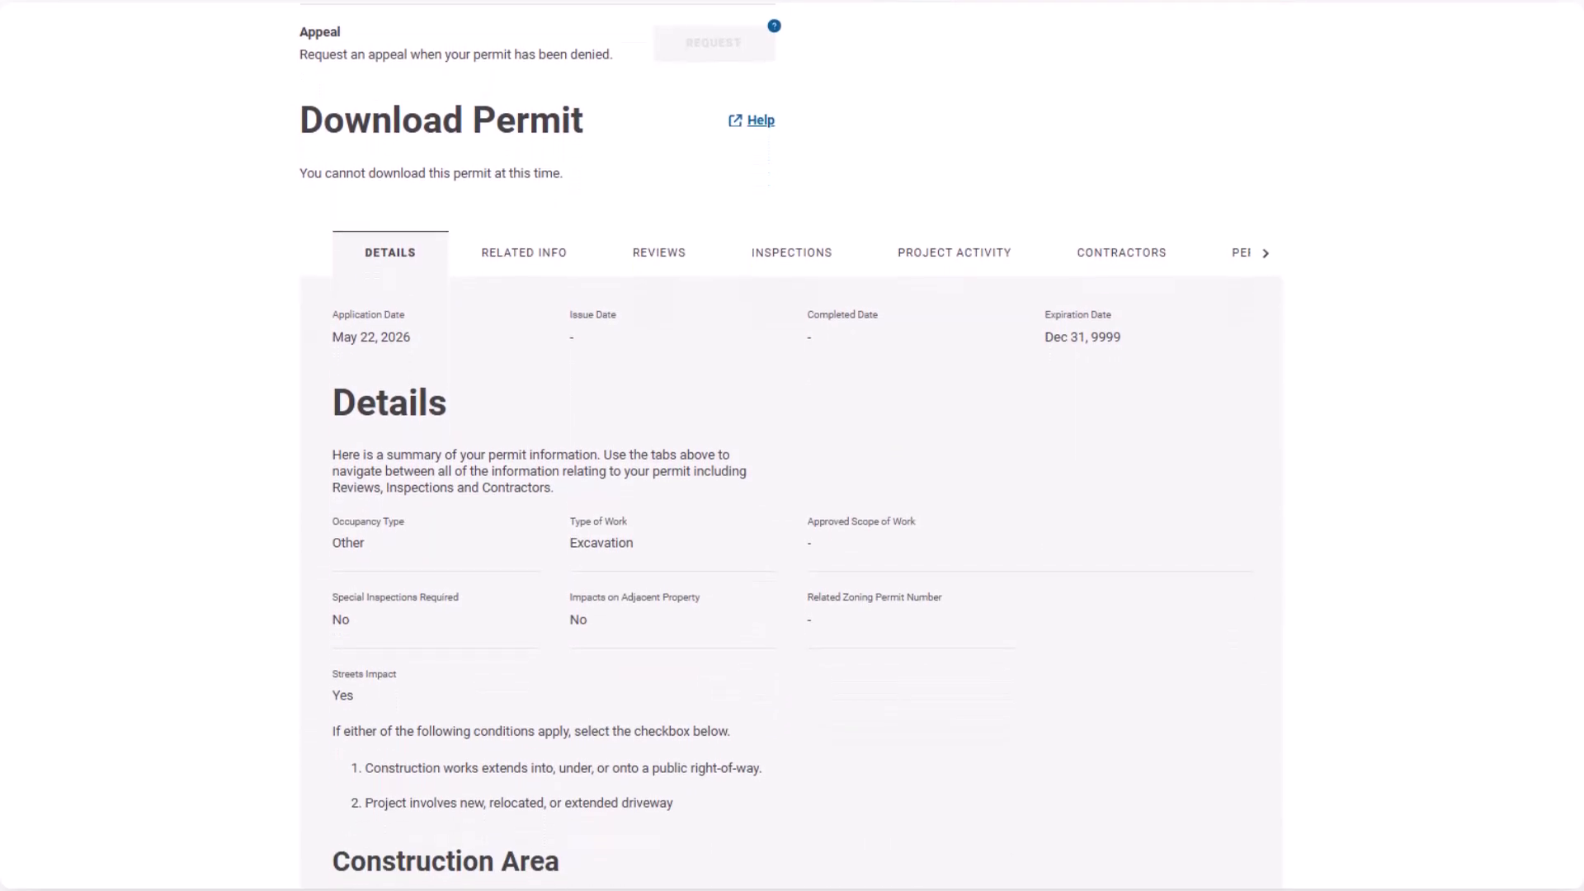